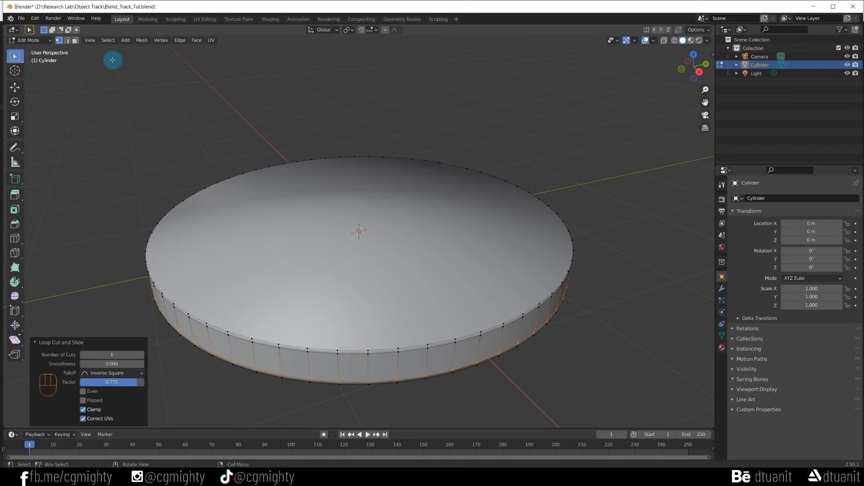
- Inset the disc's top face three times, by about 0.017 m, 0.35 m and 0.024 m
{"action": "left_click", "coordinate": [310, 253]}
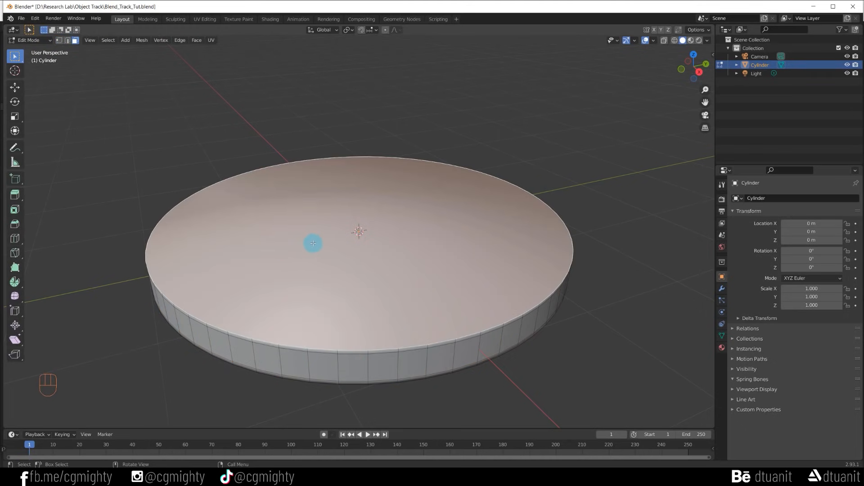
{"action": "key", "text": "i"}
{"action": "left_click", "coordinate": [328, 245]}
{"action": "key", "text": "i"}
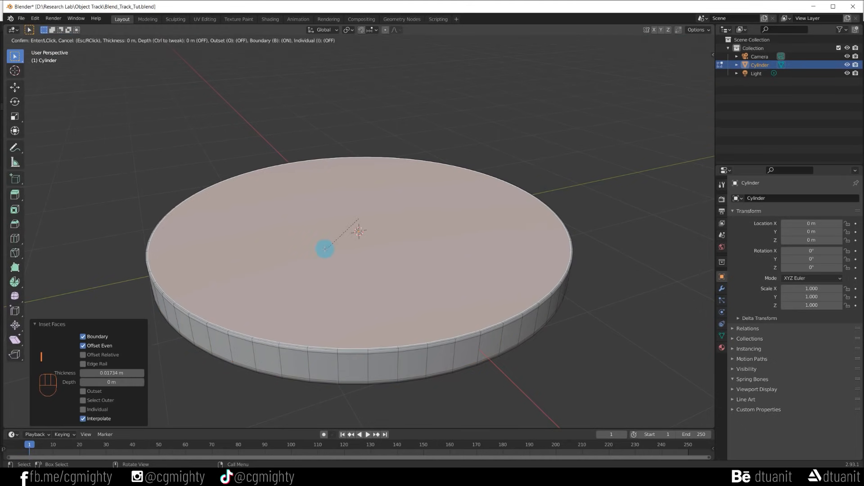
{"action": "left_click", "coordinate": [369, 231]}
{"action": "key", "text": "i"}
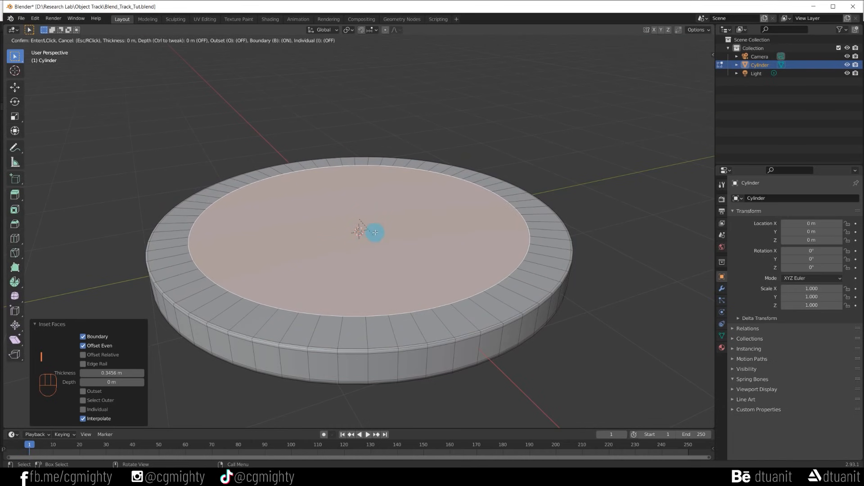
{"action": "left_click", "coordinate": [369, 227]}
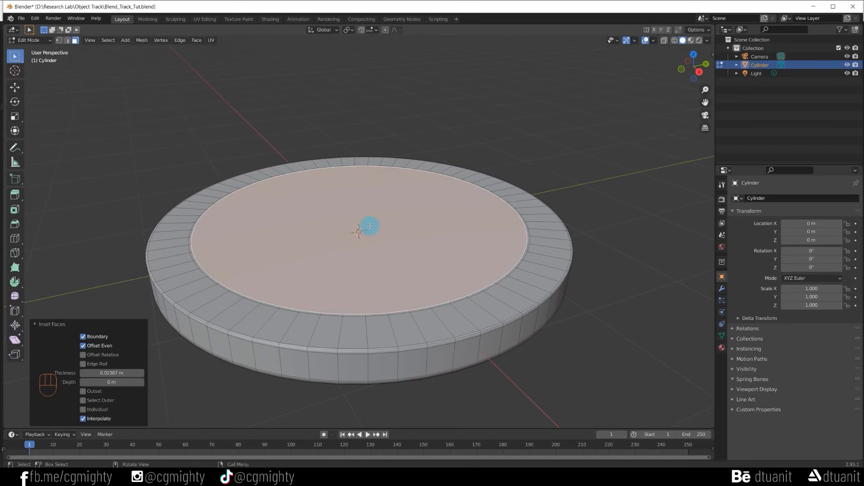
- Extrude the inner top face about 0.143 m downward and inset the recess floor by about 0.017 m
{"action": "key", "text": "r"}
{"action": "right_click", "coordinate": [369, 226]}
{"action": "key", "text": "e"}
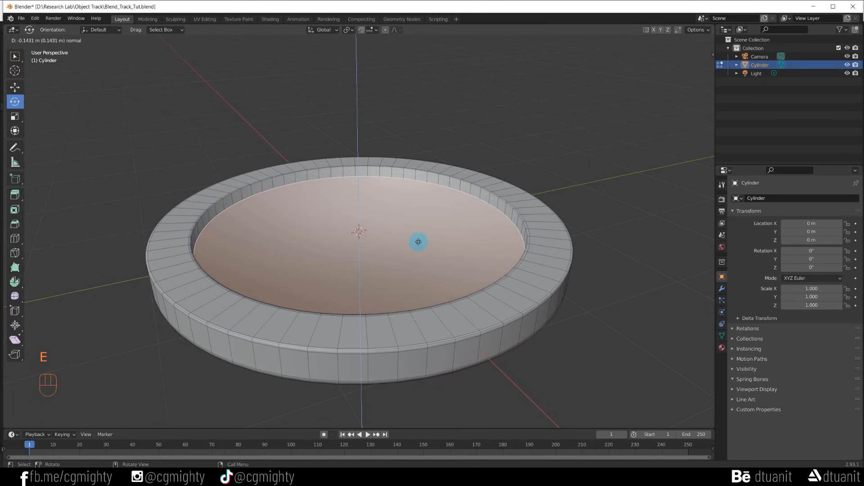
{"action": "left_click", "coordinate": [418, 241]}
{"action": "scroll", "coordinate": [418, 241], "scroll_direction": "up", "scroll_amount": 2}
{"action": "key", "text": "i"}
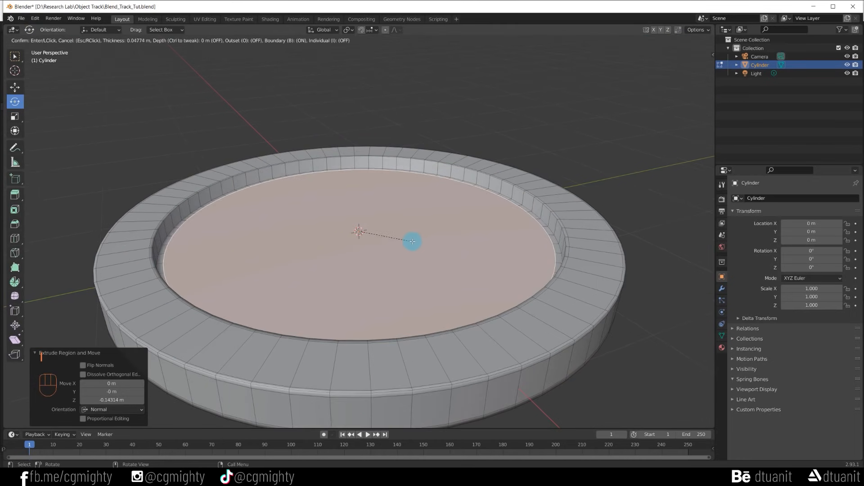
{"action": "left_click", "coordinate": [415, 241]}
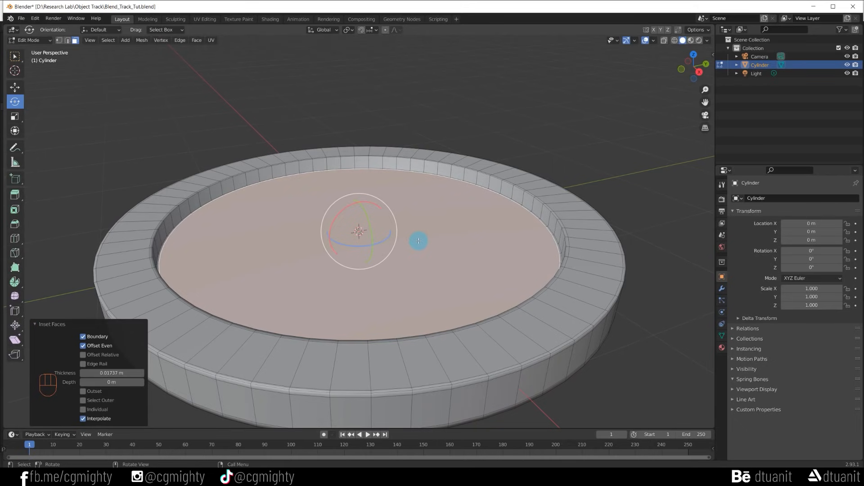
- Return to Object Mode and add a Subdivision Surface modifier to the disc
{"action": "key", "text": "Tab"}
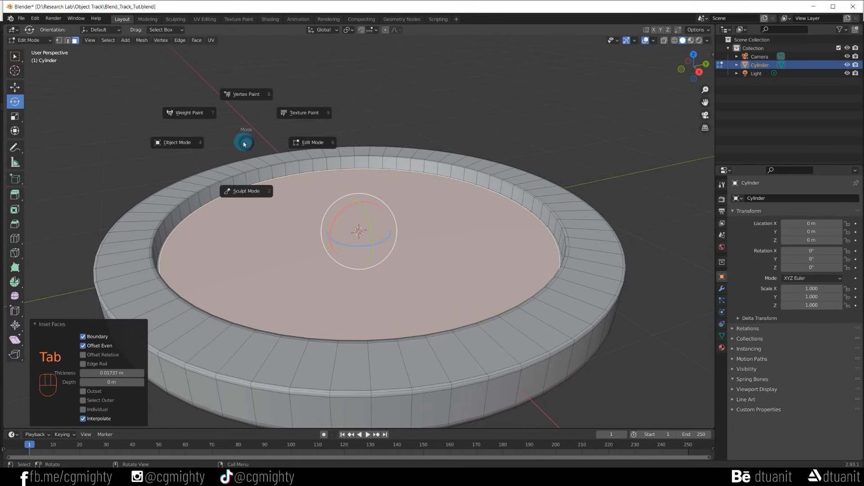
{"action": "left_click", "coordinate": [189, 140]}
{"action": "left_click", "coordinate": [257, 174]}
{"action": "left_click", "coordinate": [638, 190]}
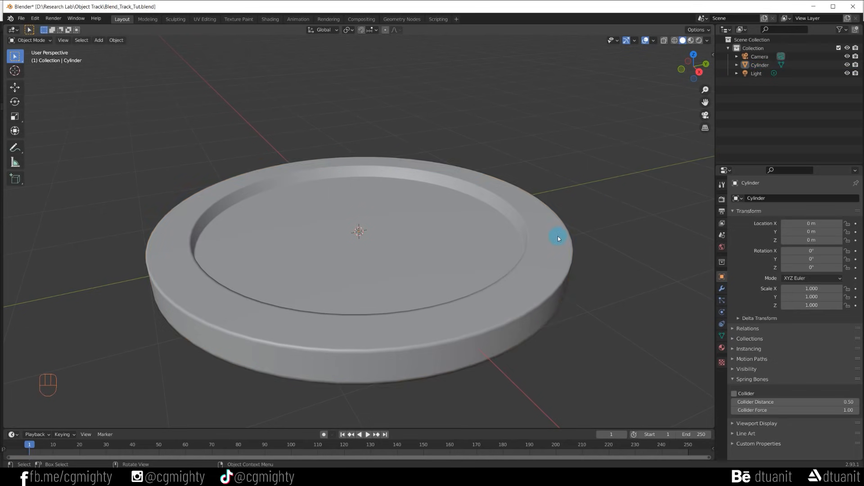
{"action": "left_click", "coordinate": [555, 238]}
{"action": "left_click", "coordinate": [722, 289]}
{"action": "left_click", "coordinate": [762, 198]}
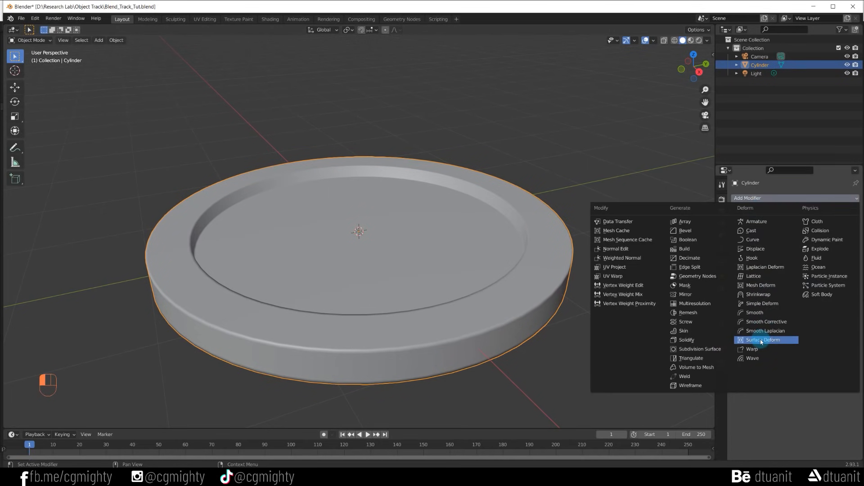
{"action": "left_click", "coordinate": [700, 349]}
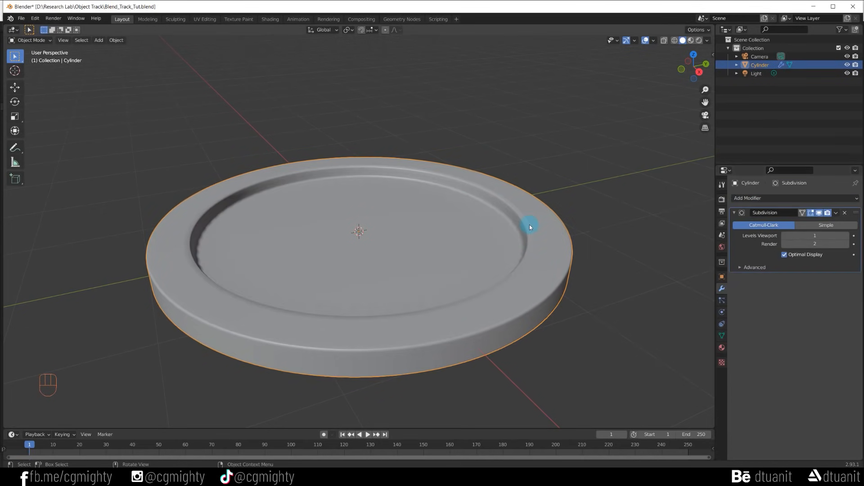
- Create a new material for the disc and set its Metallic value to 1.000
{"action": "left_click_drag", "start_coordinate": [468, 252], "coordinate": [677, 223]}
{"action": "left_click", "coordinate": [721, 348]}
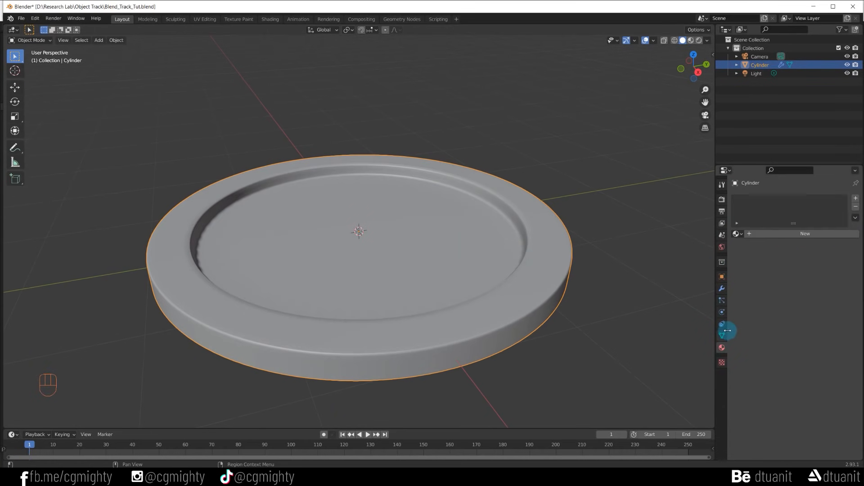
{"action": "left_click", "coordinate": [765, 233]}
{"action": "left_click_drag", "start_coordinate": [792, 378], "coordinate": [851, 378]}
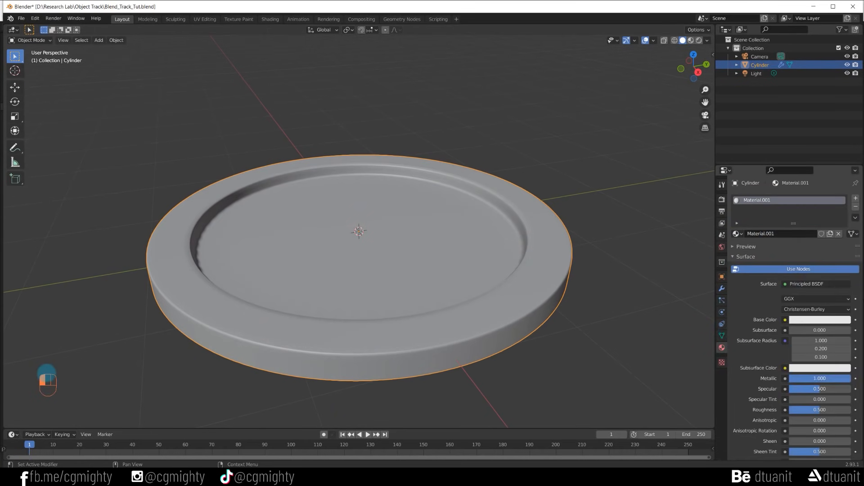
- Switch the viewport to Material Preview shading and light it with the fifth HDRI environment
{"action": "left_click", "coordinate": [691, 40]}
{"action": "left_click", "coordinate": [707, 40]}
{"action": "left_click", "coordinate": [699, 110]}
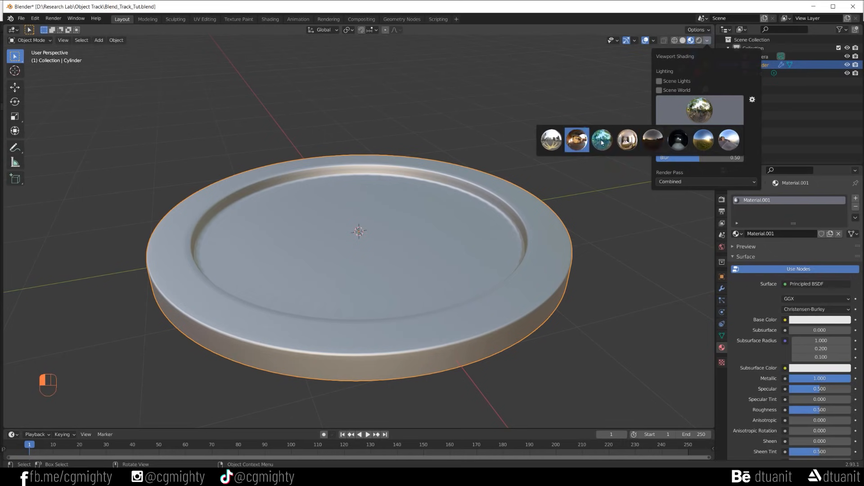
{"action": "left_click", "coordinate": [652, 137]}
{"action": "mouse_move", "coordinate": [473, 162]}
{"action": "left_mouse_down"}
{"action": "mouse_move", "coordinate": [391, 228]}
{"action": "mouse_move", "coordinate": [458, 167]}
{"action": "mouse_move", "coordinate": [439, 197]}
{"action": "left_mouse_up"}
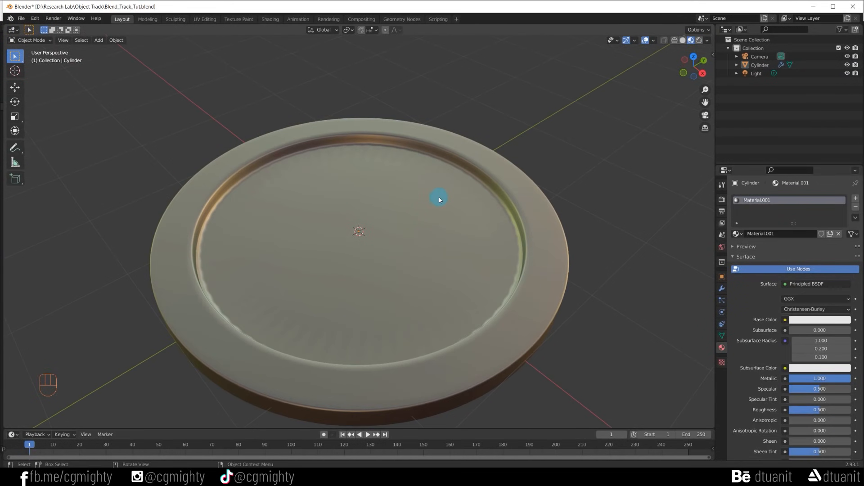
- In Edit Mode, delete the large recess floor face of the disc using the Faces option
{"action": "left_click", "coordinate": [470, 235]}
{"action": "key", "text": "Tab"}
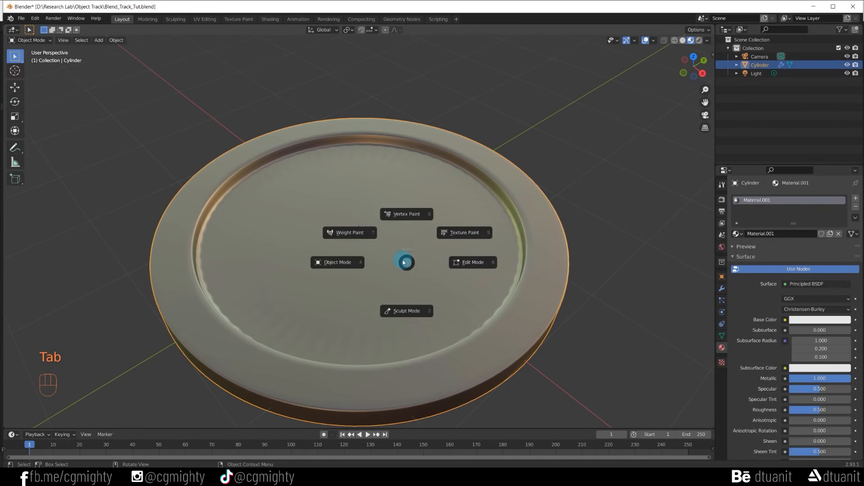
{"action": "left_click", "coordinate": [465, 259]}
{"action": "scroll", "coordinate": [464, 263], "scroll_direction": "up", "scroll_amount": 2}
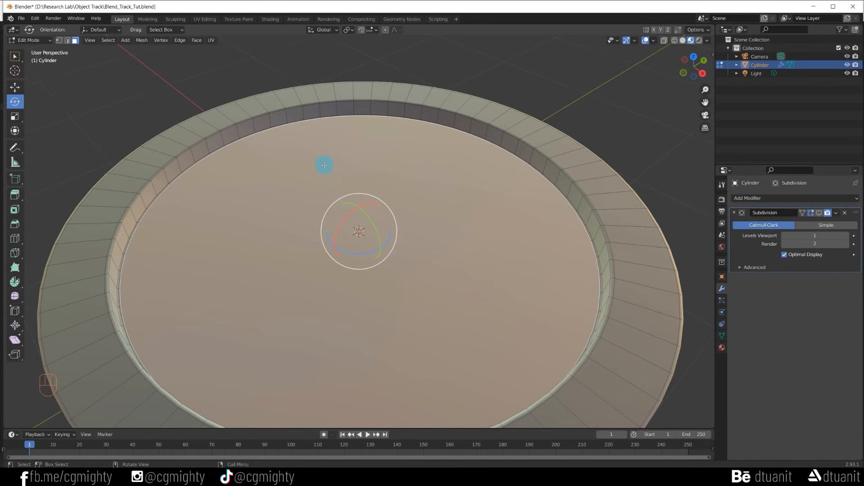
{"action": "key", "text": "Delete"}
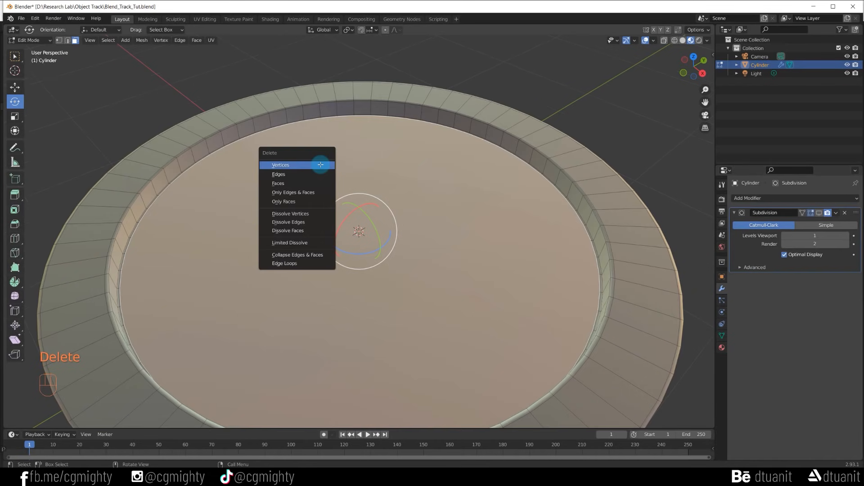
{"action": "left_click", "coordinate": [315, 183]}
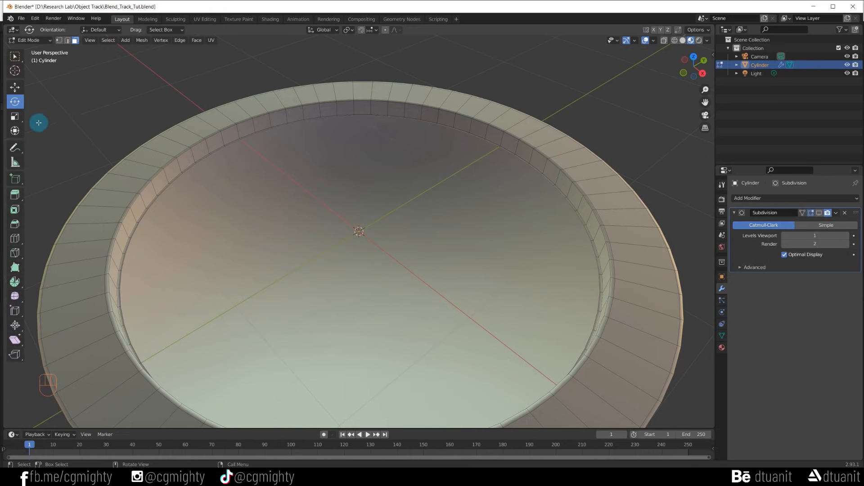
- Select the edge loop around the recess opening, close it with Grid Fill, and return to Object Mode
{"action": "left_click", "coordinate": [167, 190], "text": "alt"}
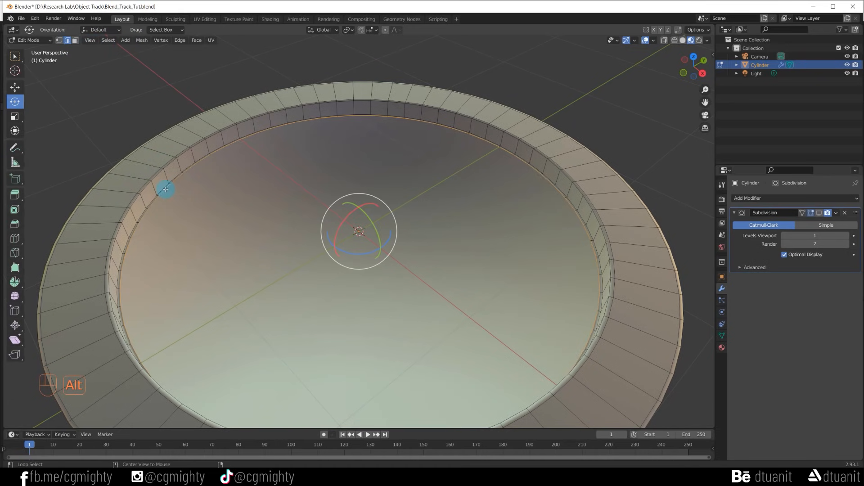
{"action": "left_click", "coordinate": [180, 40]}
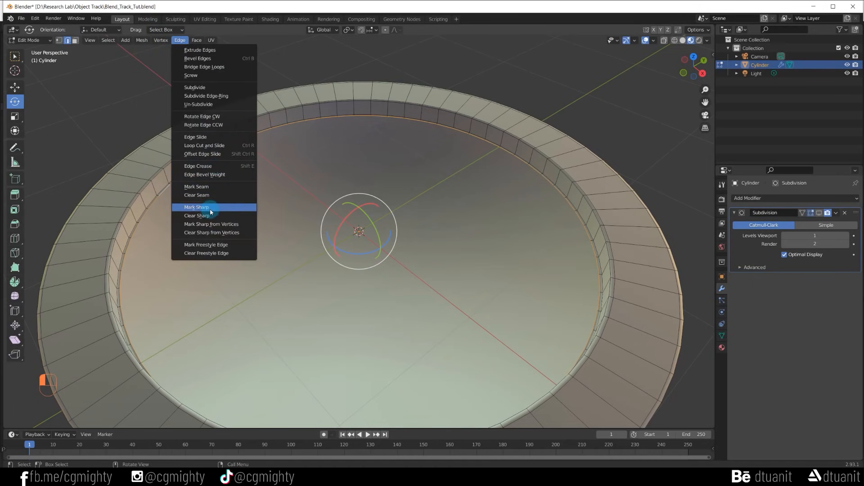
{"action": "left_click", "coordinate": [197, 40]}
{"action": "left_click", "coordinate": [197, 40]}
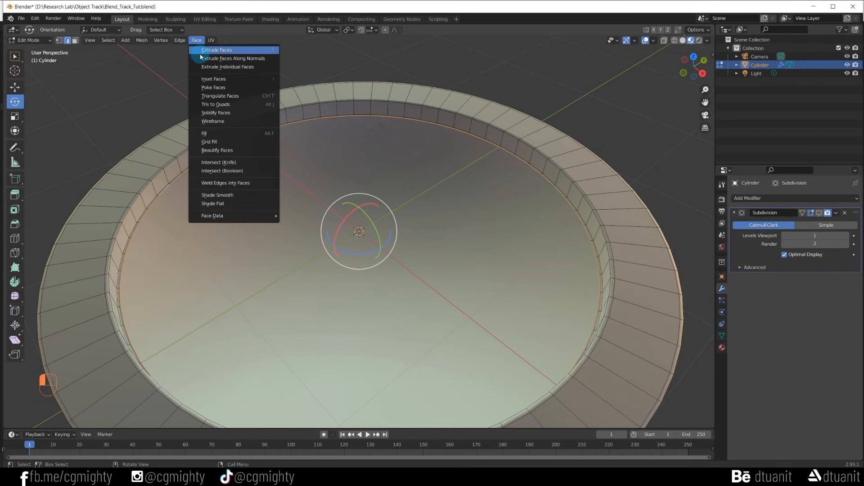
{"action": "left_click", "coordinate": [233, 142]}
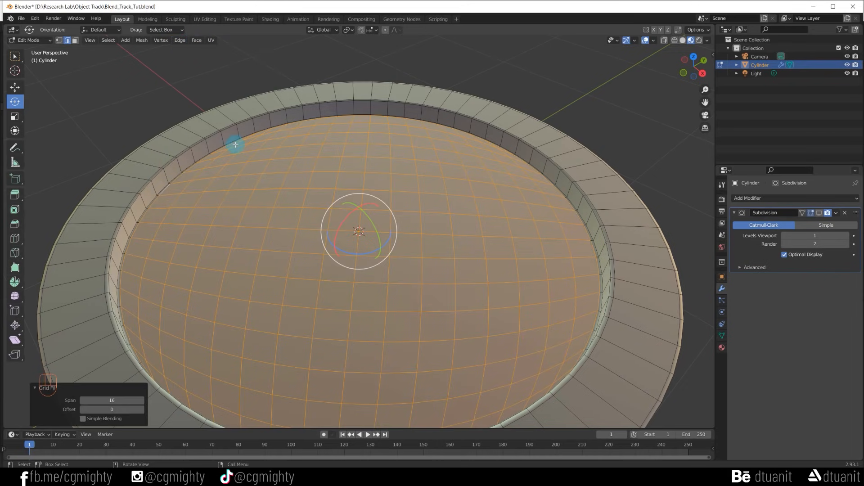
{"action": "left_click", "coordinate": [474, 108]}
{"action": "scroll", "coordinate": [363, 160], "scroll_direction": "down", "scroll_amount": 4}
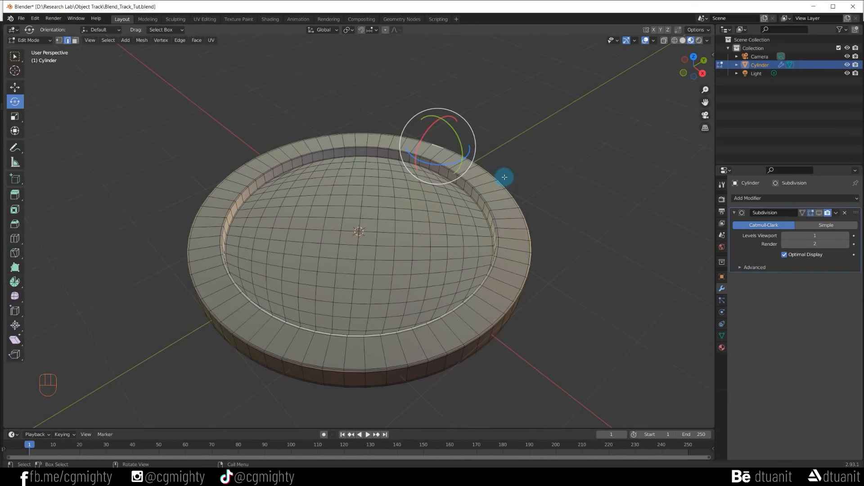
{"action": "key", "text": "Tab"}
{"action": "left_click", "coordinate": [434, 179]}
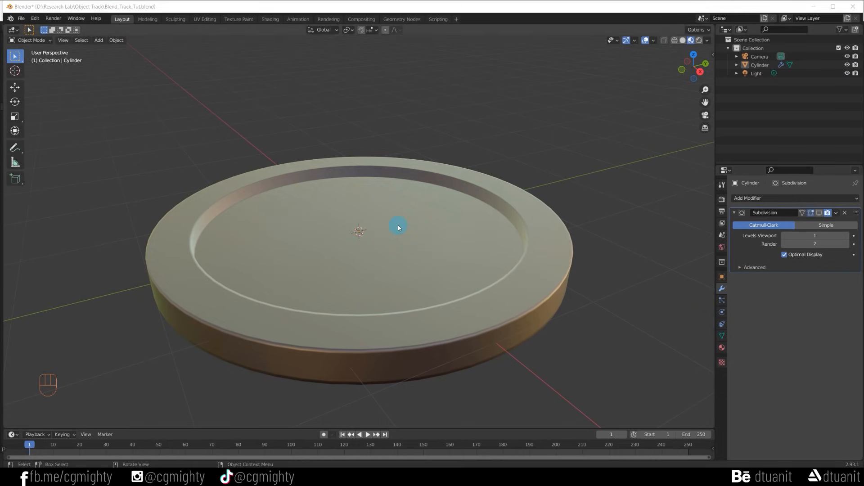
- Flatten the entire disc mesh in Edit Mode by scaling it to about 0.48 along Z, and return to Object Mode
{"action": "left_click_drag", "start_coordinate": [398, 228], "coordinate": [372, 189]}
{"action": "left_click", "coordinate": [372, 190]}
{"action": "key", "text": "Tab"}
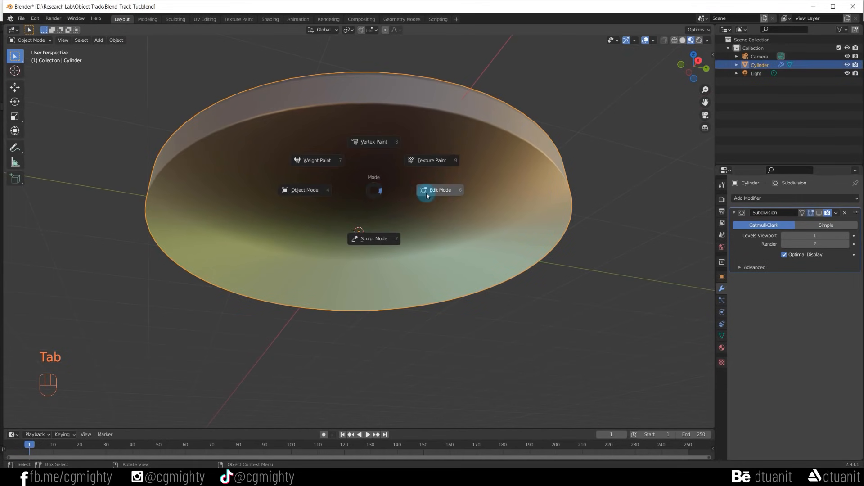
{"action": "left_click", "coordinate": [427, 195]}
{"action": "left_click", "coordinate": [359, 188]}
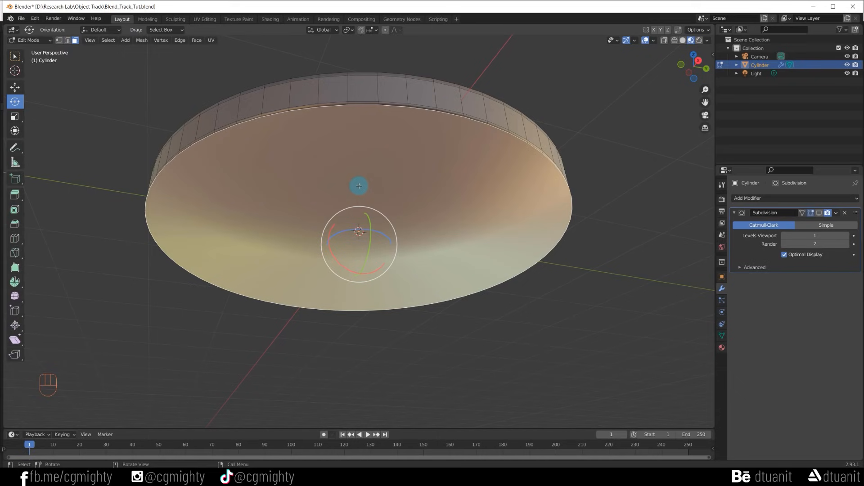
{"action": "left_click_drag", "start_coordinate": [358, 186], "coordinate": [383, 247]}
{"action": "key", "text": "a"}
{"action": "key", "text": "s"}
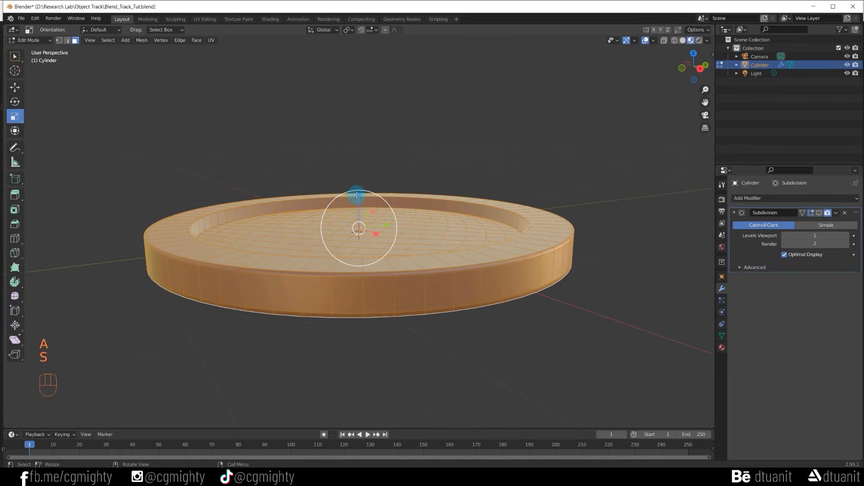
{"action": "left_click_drag", "start_coordinate": [357, 195], "coordinate": [356, 211]}
{"action": "key", "text": "Tab"}
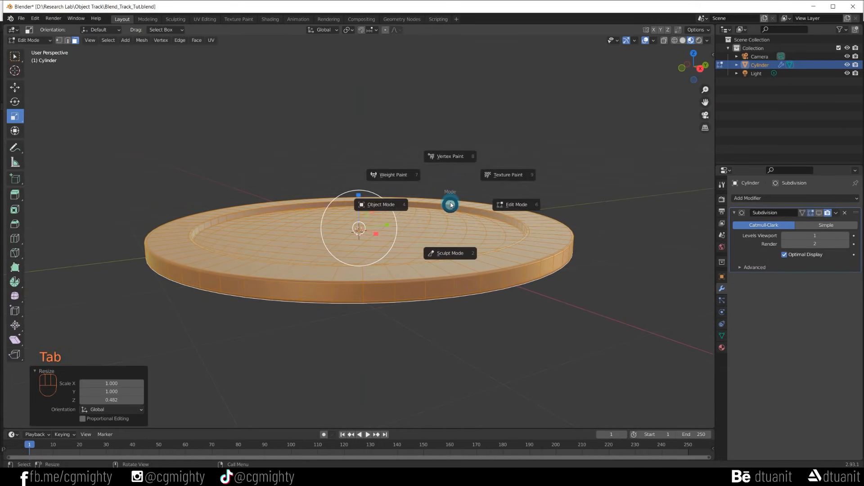
{"action": "left_click", "coordinate": [380, 205]}
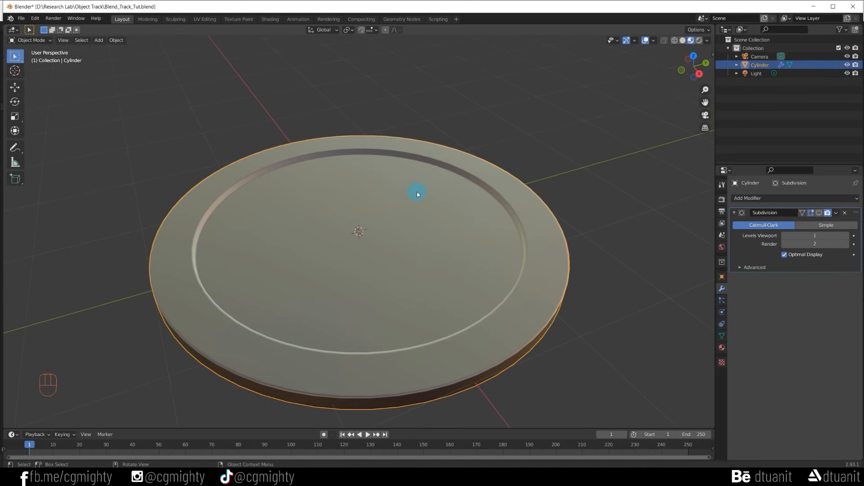
- Apply all transforms to the disc and check its transform values and dimensions
{"action": "key", "text": "ctrl+a"}
{"action": "left_click", "coordinate": [407, 218]}
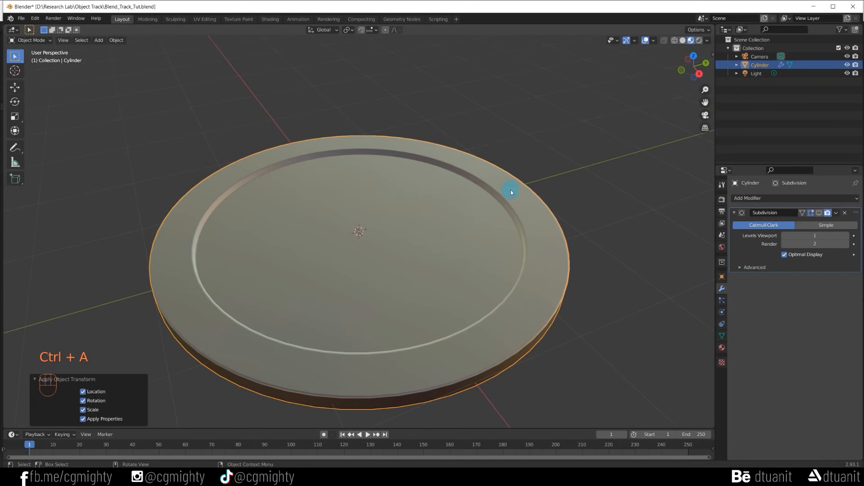
{"action": "key", "text": "n"}
{"action": "left_click", "coordinate": [711, 58]}
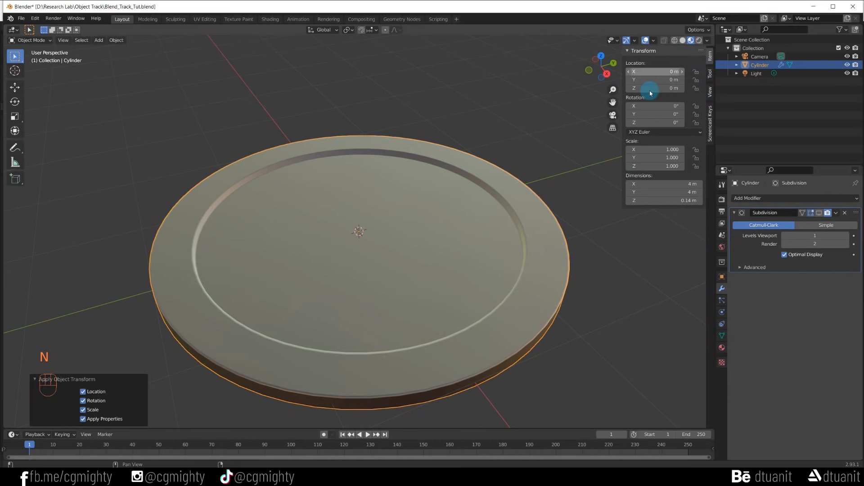
{"action": "key", "text": "n"}
{"action": "left_click", "coordinate": [544, 147]}
- Add a cone mesh at the disc's centre and reduce its depth and base radius
{"action": "left_click_drag", "start_coordinate": [337, 206], "coordinate": [299, 174]}
{"action": "key", "text": "shift+a"}
{"action": "left_click", "coordinate": [377, 243]}
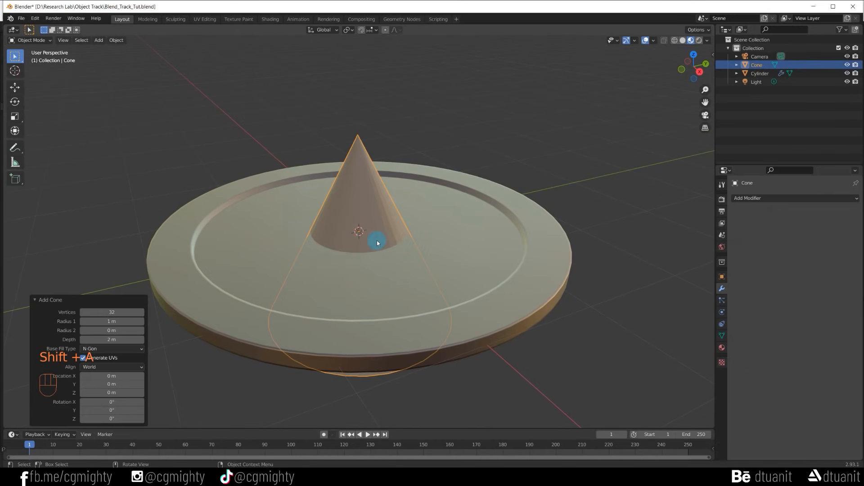
{"action": "left_click_drag", "start_coordinate": [120, 340], "coordinate": [100, 340]}
{"action": "left_click_drag", "start_coordinate": [126, 322], "coordinate": [122, 321]}
- Move the small cone up along Z so it stands on the disc, and shade it smooth
{"action": "left_click", "coordinate": [16, 87]}
{"action": "left_click_drag", "start_coordinate": [357, 199], "coordinate": [354, 175]}
{"action": "right_click", "coordinate": [359, 235]}
{"action": "left_click", "coordinate": [359, 236]}
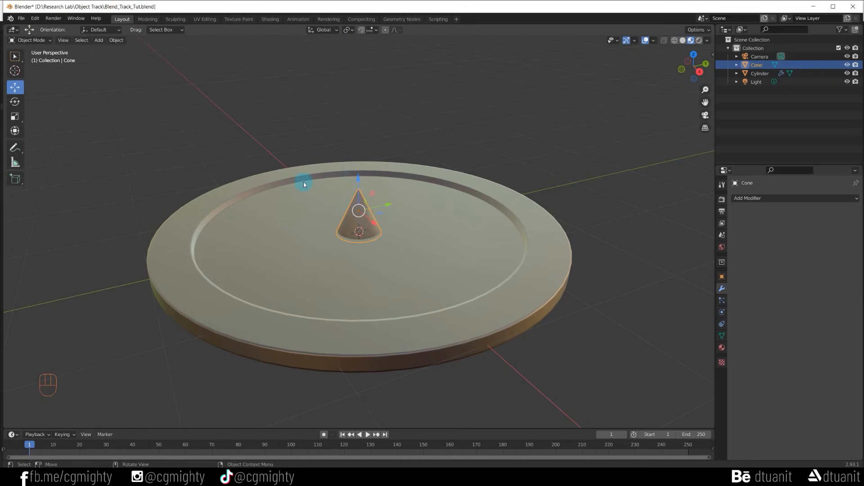
- Give the cone a new material with Metallic 1.000 and a pink base colour
{"action": "mouse_move", "coordinate": [297, 183]}
{"action": "left_mouse_down"}
{"action": "mouse_move", "coordinate": [273, 184]}
{"action": "mouse_move", "coordinate": [501, 216]}
{"action": "left_mouse_up"}
{"action": "left_click", "coordinate": [756, 198]}
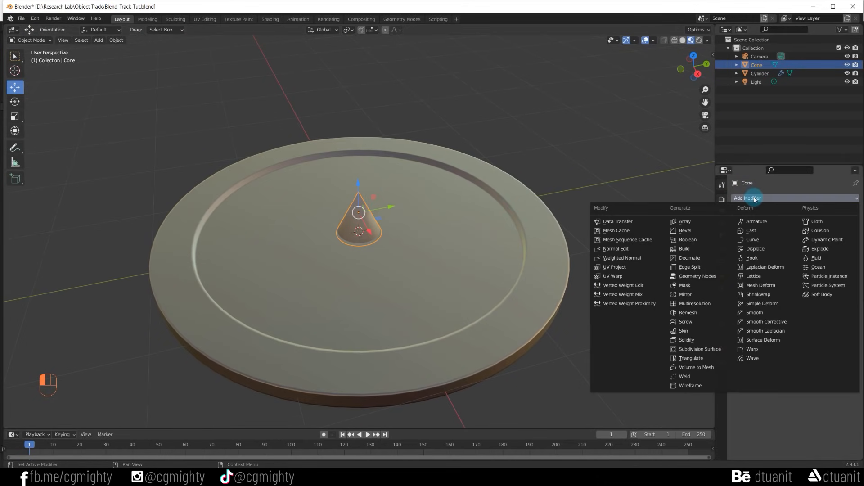
{"action": "left_click", "coordinate": [722, 348]}
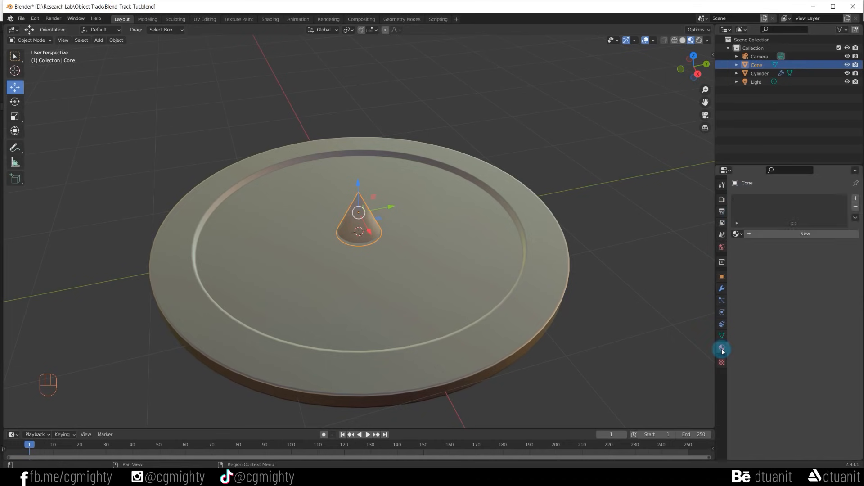
{"action": "left_click", "coordinate": [766, 233]}
{"action": "left_click_drag", "start_coordinate": [801, 379], "coordinate": [851, 378]}
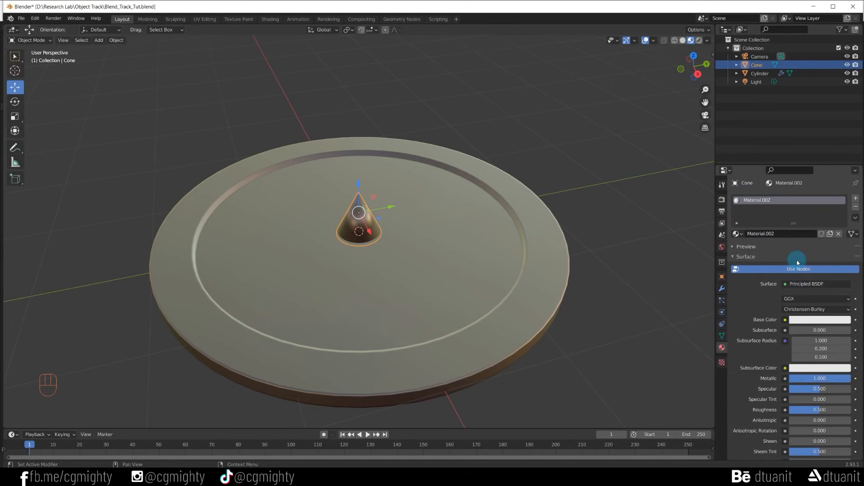
{"action": "left_click", "coordinate": [820, 320]}
{"action": "mouse_move", "coordinate": [808, 245]}
{"action": "left_mouse_down"}
{"action": "mouse_move", "coordinate": [814, 255]}
{"action": "mouse_move", "coordinate": [821, 249]}
{"action": "left_mouse_up"}
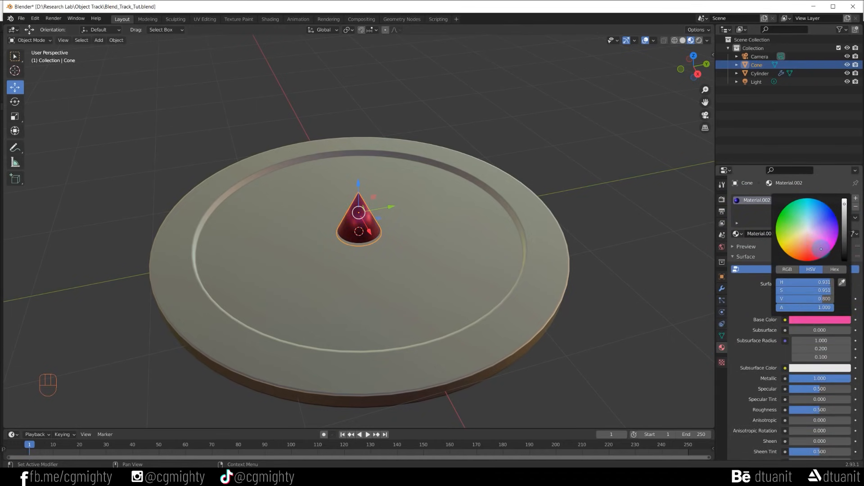
{"action": "left_click", "coordinate": [535, 170]}
- Move the cone about -0.79 m along X, away from the disc's centre
{"action": "scroll", "coordinate": [347, 217], "scroll_direction": "up", "scroll_amount": 1}
{"action": "left_click_drag", "start_coordinate": [347, 217], "coordinate": [380, 220]}
{"action": "left_click", "coordinate": [372, 214]}
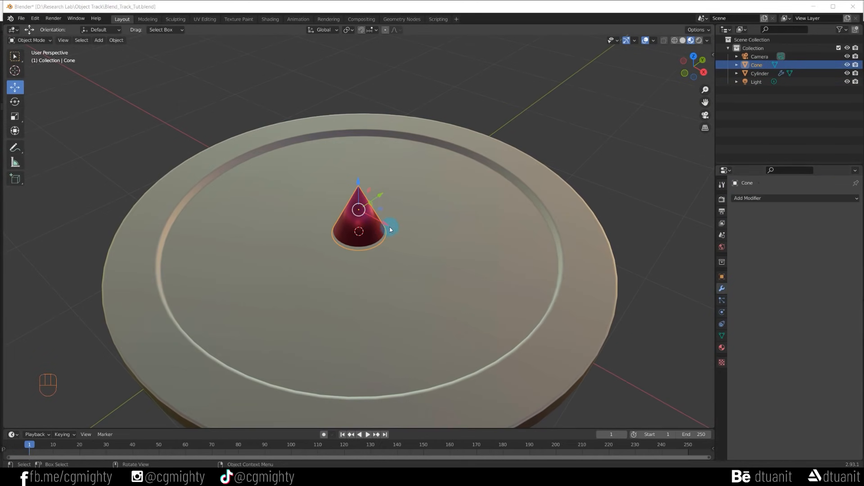
{"action": "left_click_drag", "start_coordinate": [384, 225], "coordinate": [291, 176]}
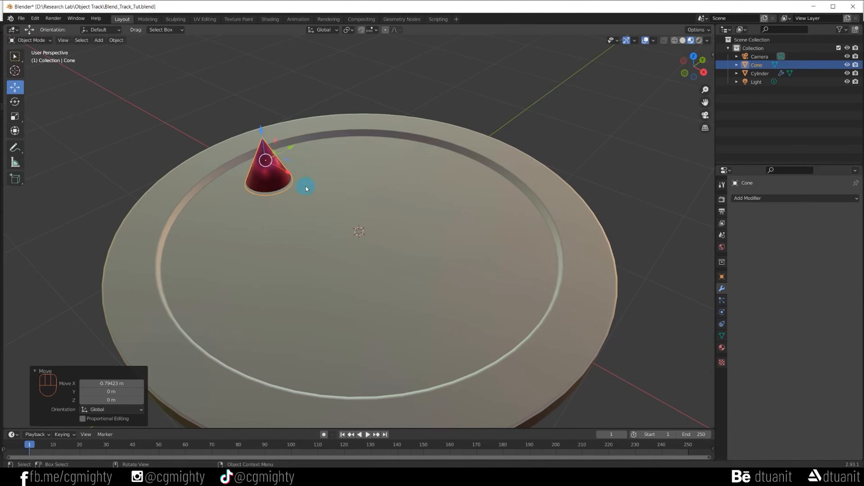
- Snap the 3D cursor to the world origin and set the cone's origin to the 3D cursor
{"action": "key", "text": "shift+s"}
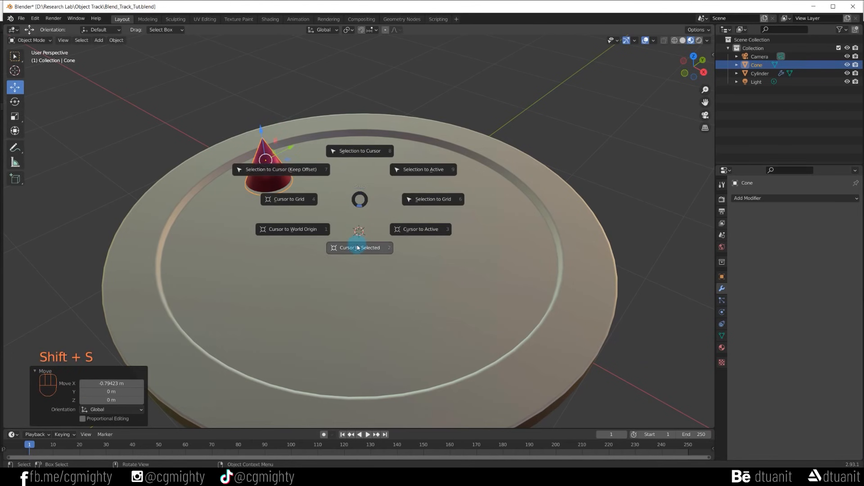
{"action": "left_click", "coordinate": [310, 234]}
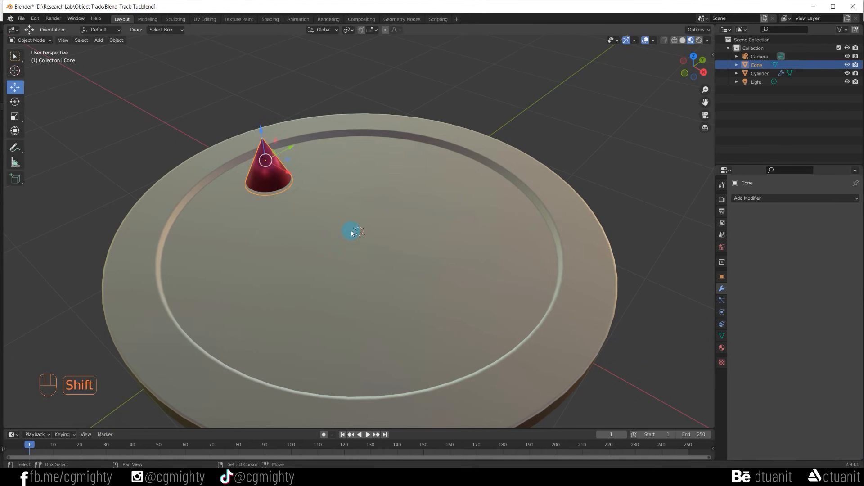
{"action": "right_click", "coordinate": [280, 176]}
{"action": "mouse_move", "coordinate": [281, 205]}
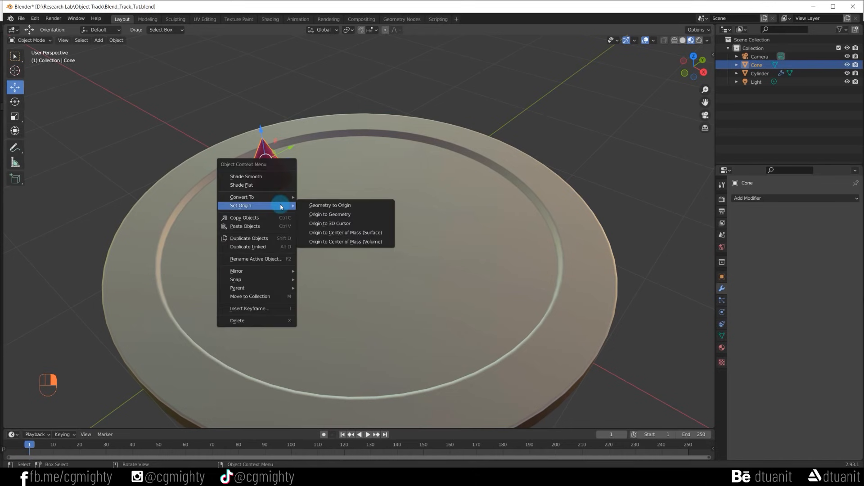
{"action": "left_click", "coordinate": [352, 222]}
- Add an Array modifier to the cone and place a Plain Axes empty at the disc's centre
{"action": "left_click", "coordinate": [756, 198]}
{"action": "left_click", "coordinate": [691, 225]}
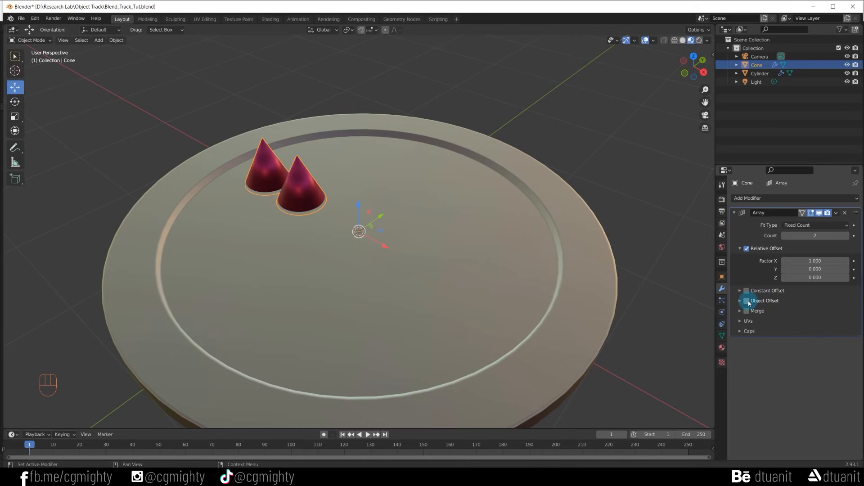
{"action": "key", "text": "shift+a"}
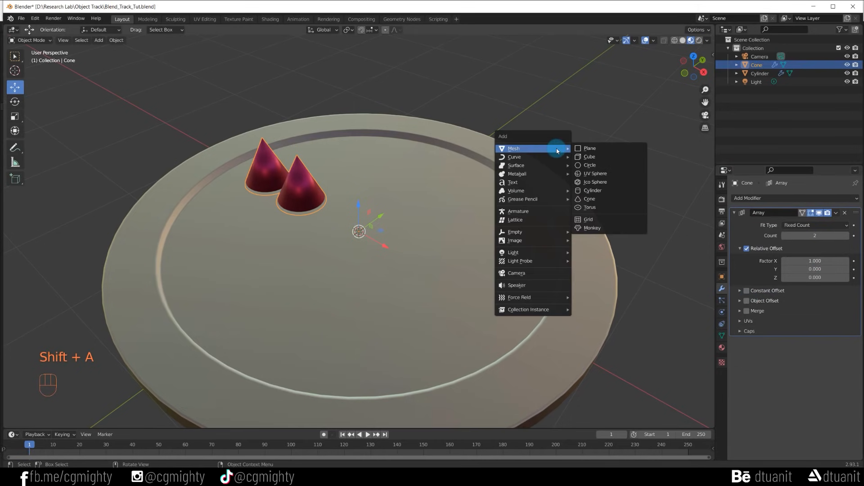
{"action": "mouse_move", "coordinate": [552, 231]}
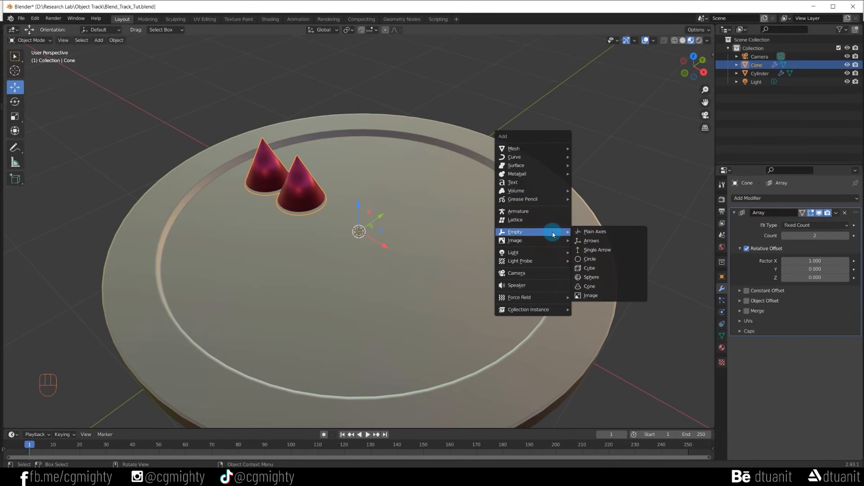
{"action": "left_click", "coordinate": [594, 231]}
- Enable Object Offset in the cone's Array modifier with the empty as its object, and set the count to 5
{"action": "left_click", "coordinate": [299, 189]}
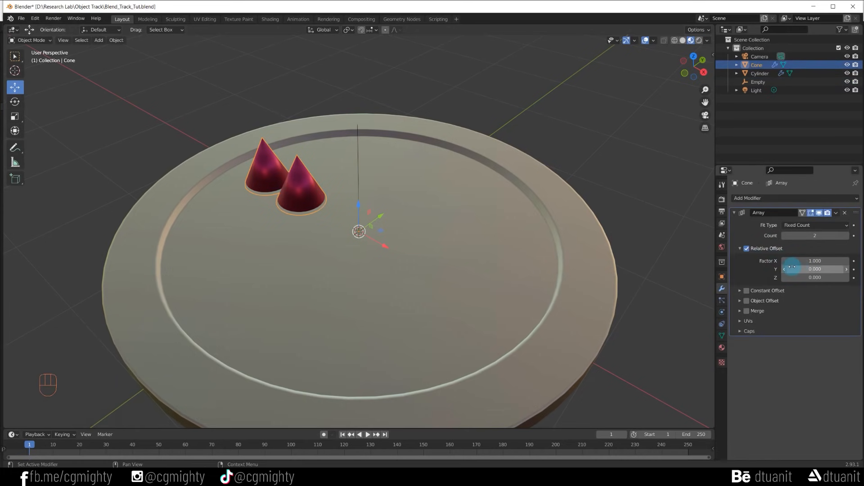
{"action": "left_click", "coordinate": [747, 302]}
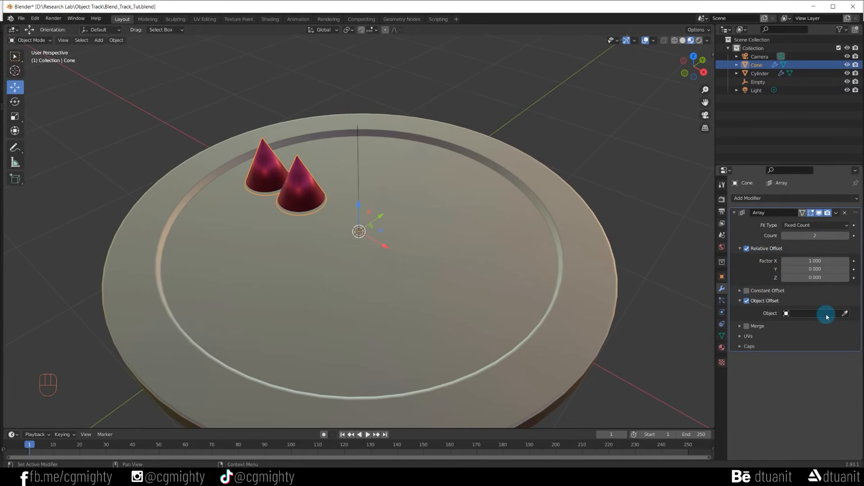
{"action": "left_click", "coordinate": [844, 313]}
{"action": "left_click", "coordinate": [360, 152]}
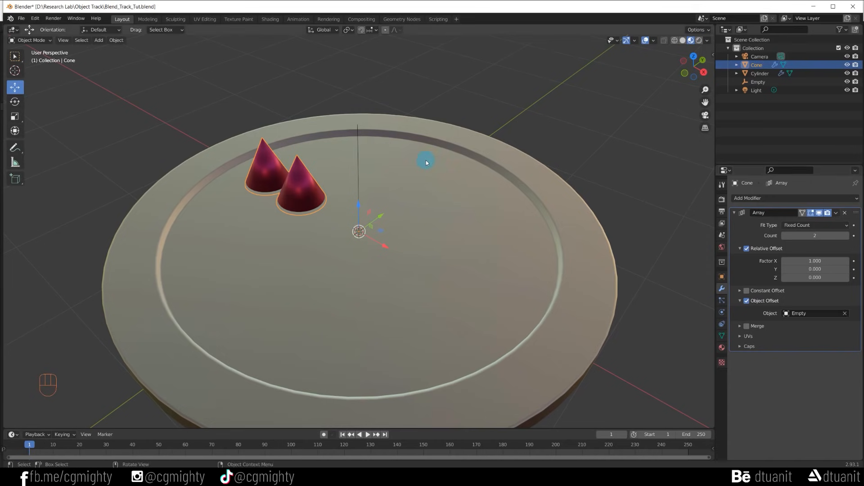
{"action": "left_click_drag", "start_coordinate": [812, 235], "coordinate": [808, 236]}
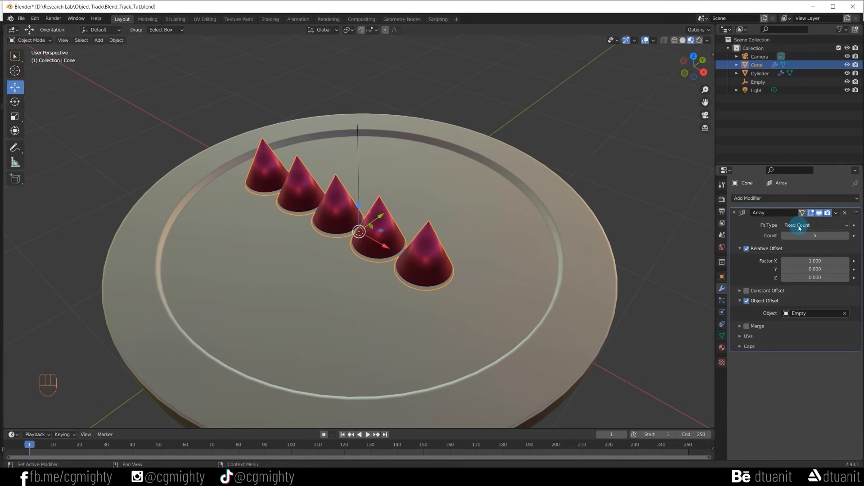
- Rotate the empty about Z and set its Z rotation to 60°
{"action": "left_click", "coordinate": [757, 82]}
{"action": "key", "text": "r"}
{"action": "left_click_drag", "start_coordinate": [381, 248], "coordinate": [358, 248]}
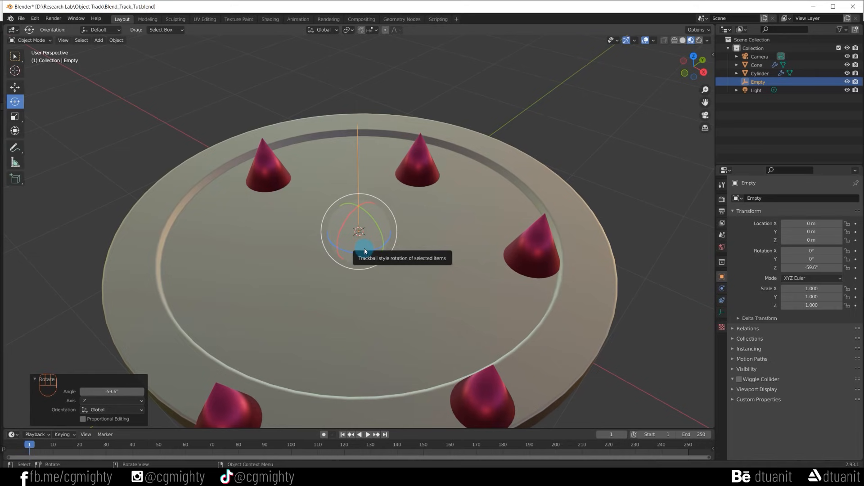
{"action": "key", "text": "n"}
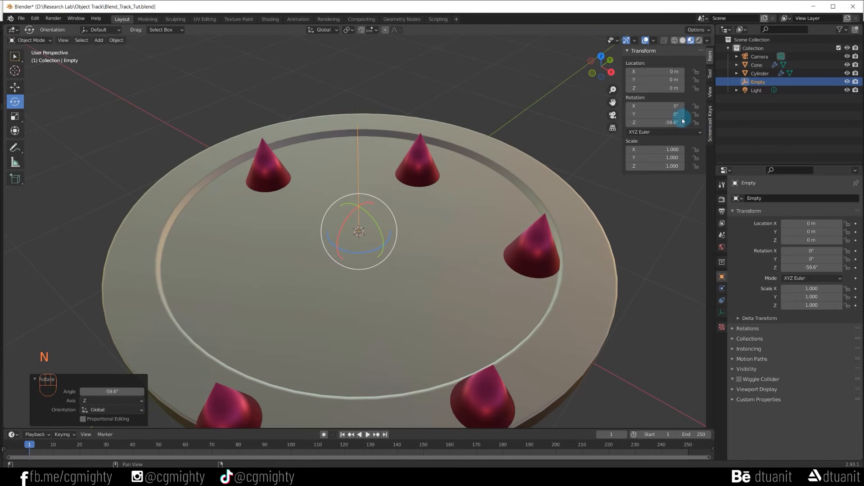
{"action": "left_click", "coordinate": [673, 123]}
{"action": "type", "text": "60"}
{"action": "key", "text": "Return"}
- Set the cone array's Relative Offset X factor to 0 and its count to 6 for a full ring
{"action": "left_click", "coordinate": [270, 168]}
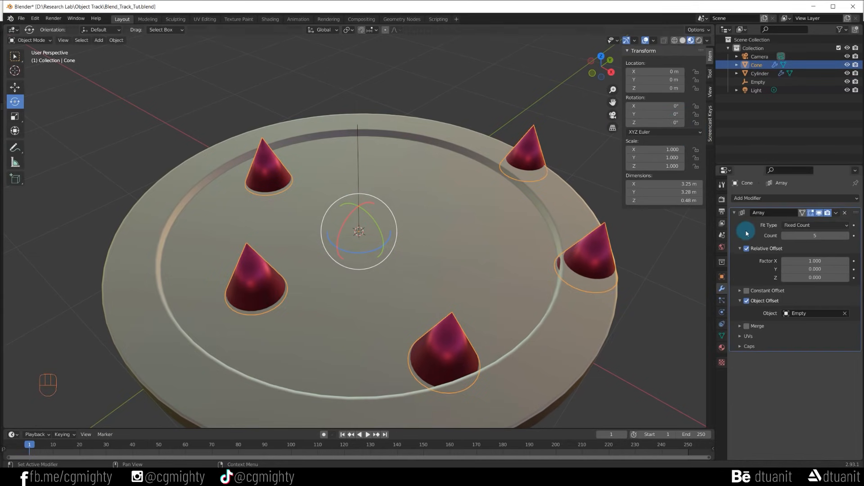
{"action": "double_click", "coordinate": [802, 261]}
{"action": "type", "text": "0"}
{"action": "key", "text": "Return"}
{"action": "left_click_drag", "start_coordinate": [392, 185], "coordinate": [331, 212]}
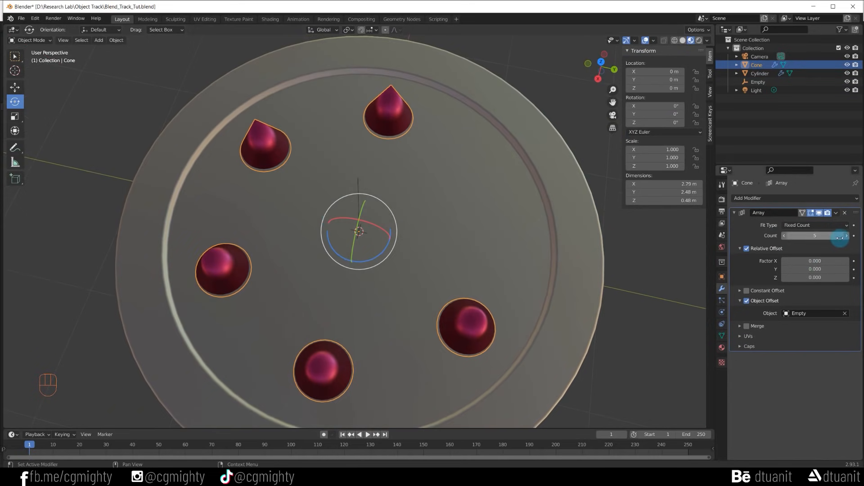
{"action": "left_click", "coordinate": [845, 236]}
{"action": "left_click_drag", "start_coordinate": [490, 228], "coordinate": [563, 199]}
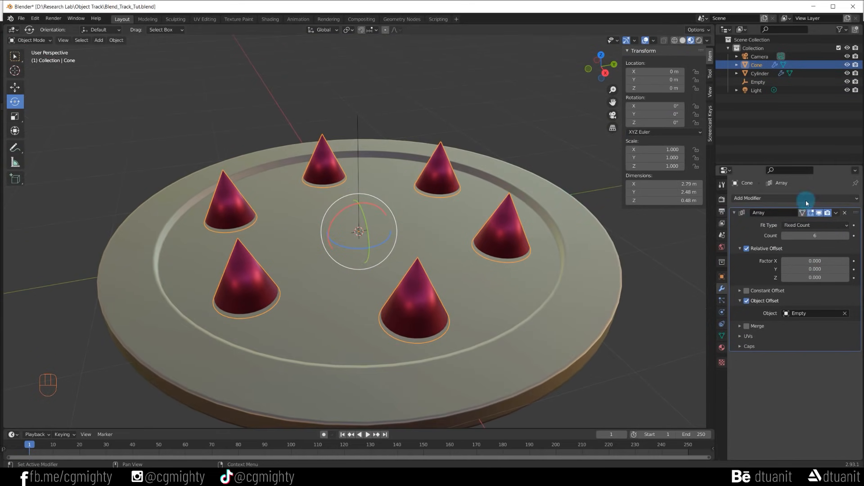
- Apply the cone's Array modifier and delete the empty
{"action": "left_click", "coordinate": [836, 213]}
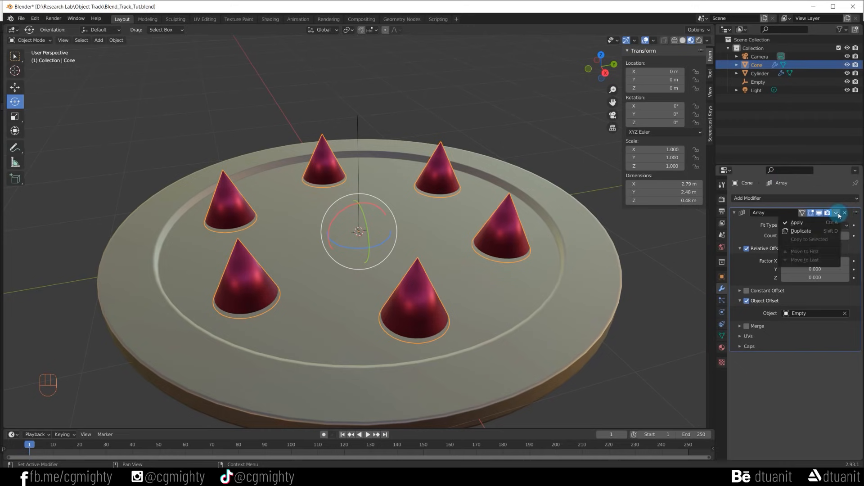
{"action": "left_click", "coordinate": [824, 220]}
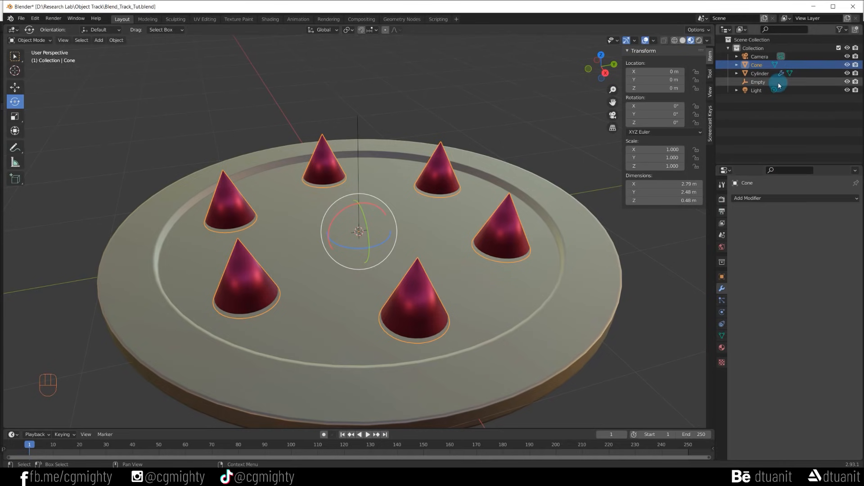
{"action": "left_click", "coordinate": [761, 82]}
{"action": "key", "text": "Delete"}
- Join the cones into the disc as one object and rename it Shield
{"action": "mouse_move", "coordinate": [429, 201]}
{"action": "left_mouse_down"}
{"action": "mouse_move", "coordinate": [445, 183]}
{"action": "mouse_move", "coordinate": [441, 194]}
{"action": "mouse_move", "coordinate": [420, 198]}
{"action": "left_mouse_up"}
{"action": "left_click", "coordinate": [442, 189]}
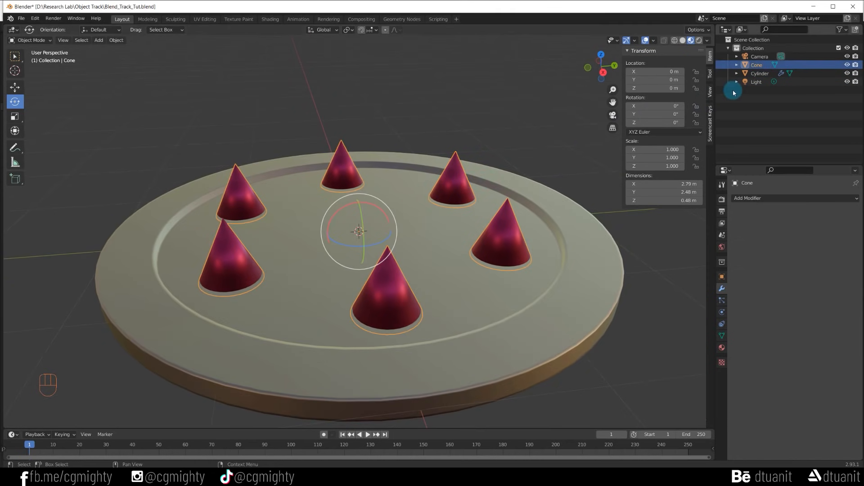
{"action": "left_click", "coordinate": [760, 74], "text": "ctrl"}
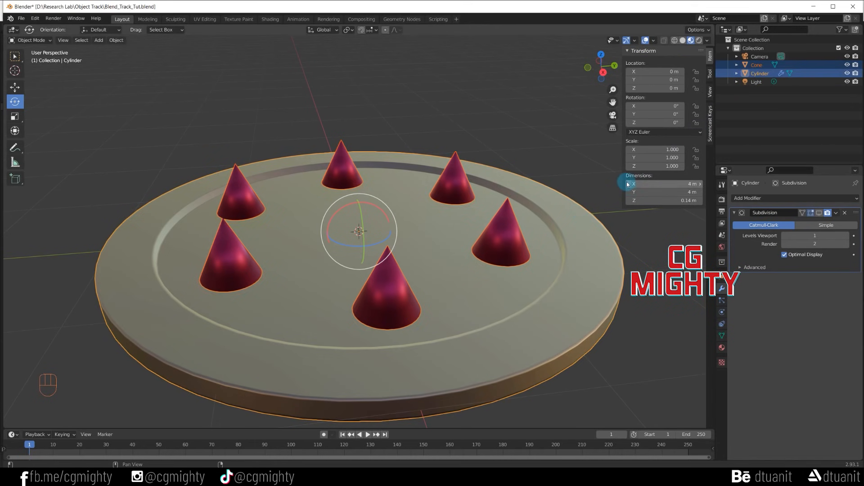
{"action": "key", "text": "ctrl+j"}
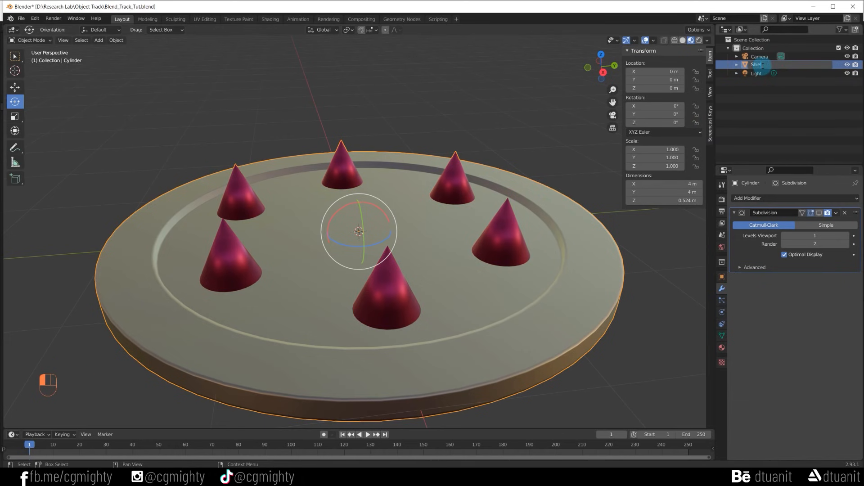
{"action": "left_click", "coordinate": [756, 101]}
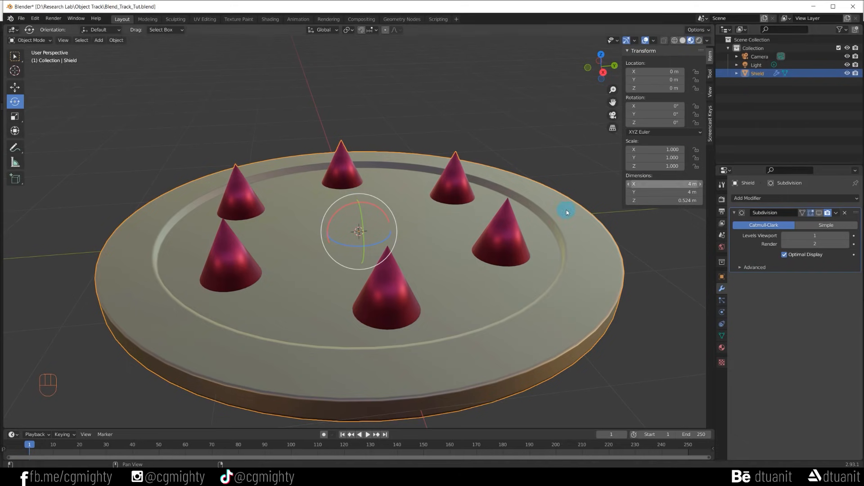
- Deselect and reselect the joined shield, and switch to the Move tool
{"action": "left_click", "coordinate": [411, 156]}
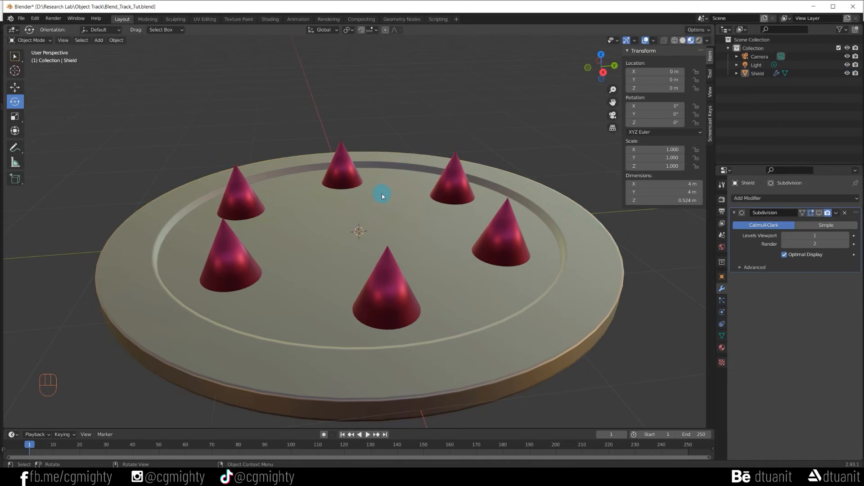
{"action": "left_click", "coordinate": [396, 215]}
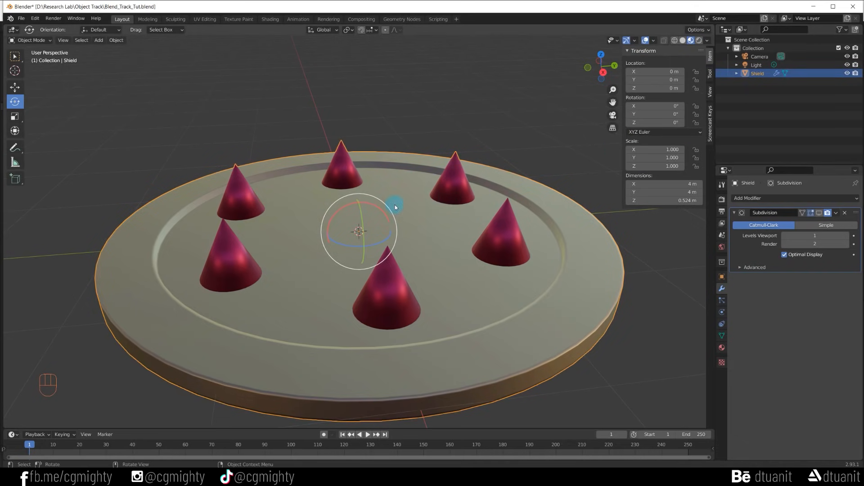
{"action": "mouse_move", "coordinate": [394, 205]}
{"action": "left_mouse_down"}
{"action": "mouse_move", "coordinate": [416, 180]}
{"action": "mouse_move", "coordinate": [409, 205]}
{"action": "mouse_move", "coordinate": [414, 183]}
{"action": "mouse_move", "coordinate": [419, 225]}
{"action": "mouse_move", "coordinate": [384, 208]}
{"action": "mouse_move", "coordinate": [391, 211]}
{"action": "left_mouse_up"}
{"action": "key", "text": "w"}
{"action": "key", "text": "f"}
{"action": "key", "text": "g"}
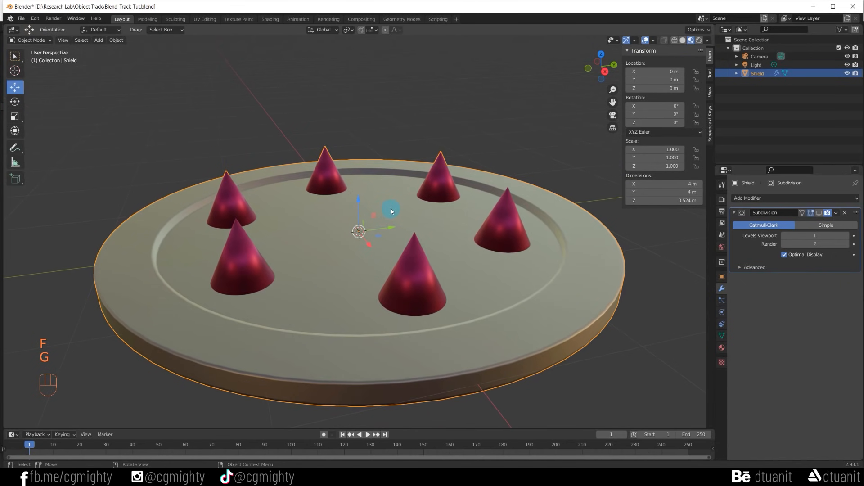
- Rename the shield's disc material A and its cone material B
{"action": "scroll", "coordinate": [392, 211], "scroll_direction": "down", "scroll_amount": 1}
{"action": "left_click", "coordinate": [722, 348]}
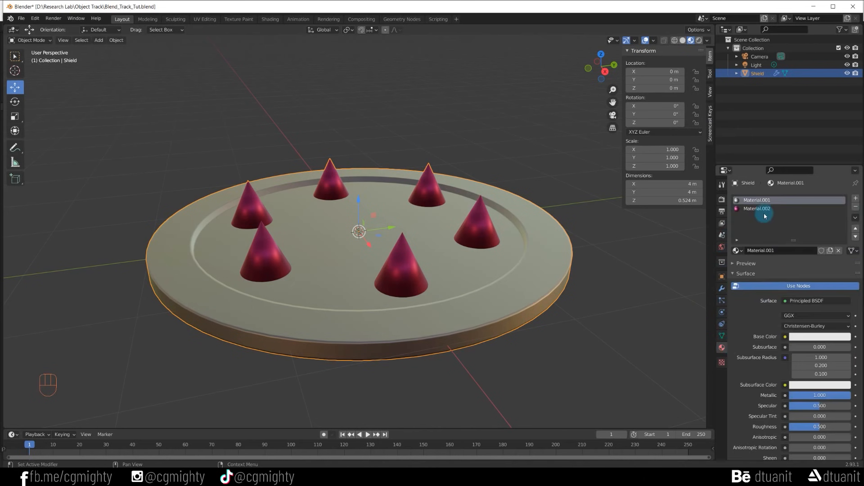
{"action": "type", "text": "A"}
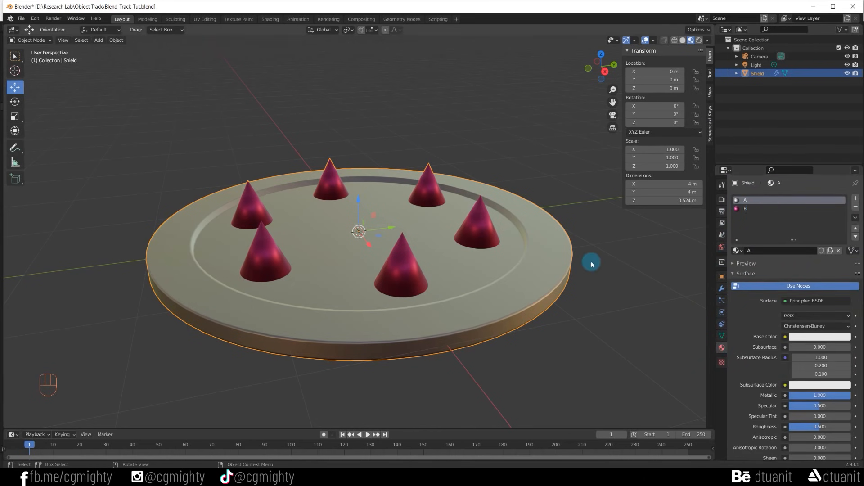
- Save the Blender file and export only the selected shield as Shield.obj to the Object Track folder
{"action": "left_click", "coordinate": [21, 18]}
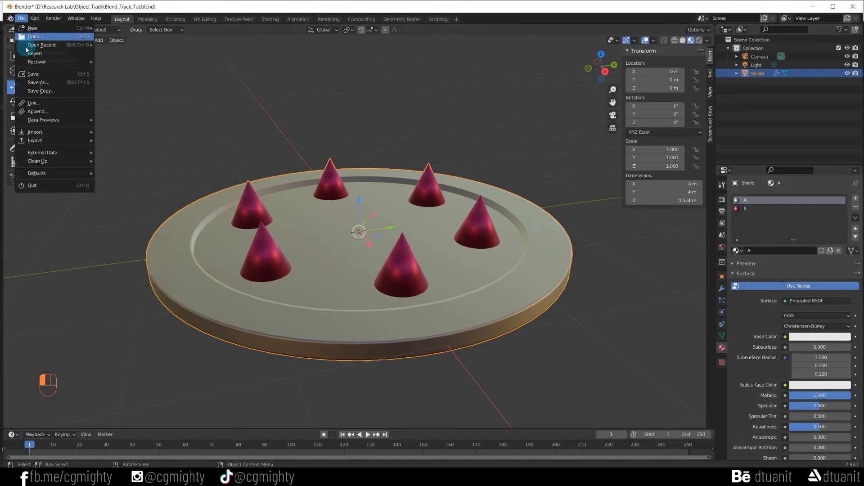
{"action": "left_click", "coordinate": [33, 74]}
{"action": "left_click", "coordinate": [21, 18]}
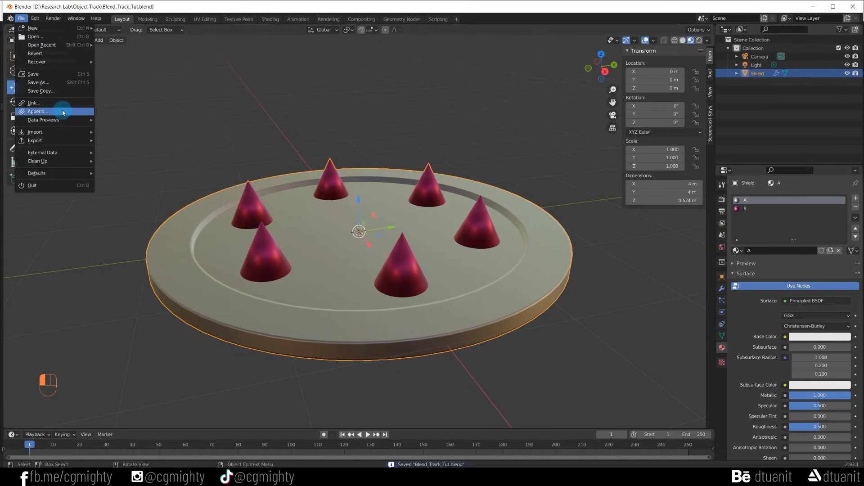
{"action": "mouse_move", "coordinate": [65, 139]}
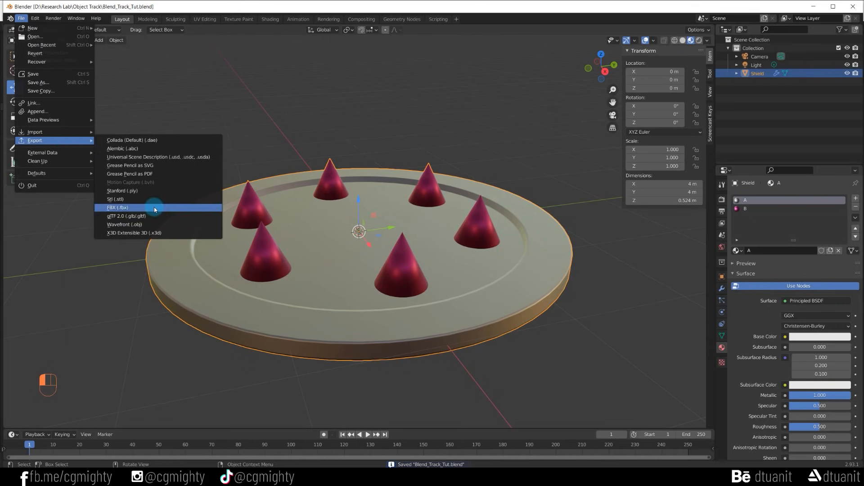
{"action": "left_click", "coordinate": [155, 224]}
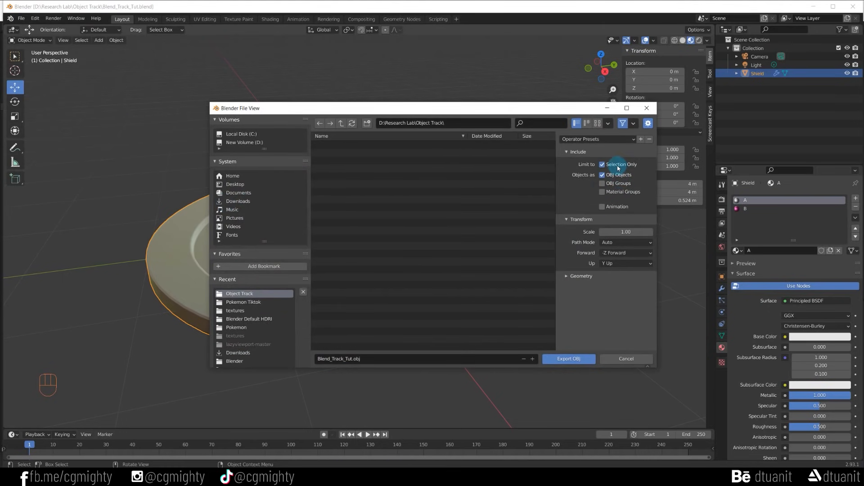
{"action": "left_click", "coordinate": [352, 359]}
{"action": "type", "text": "Sheild"}
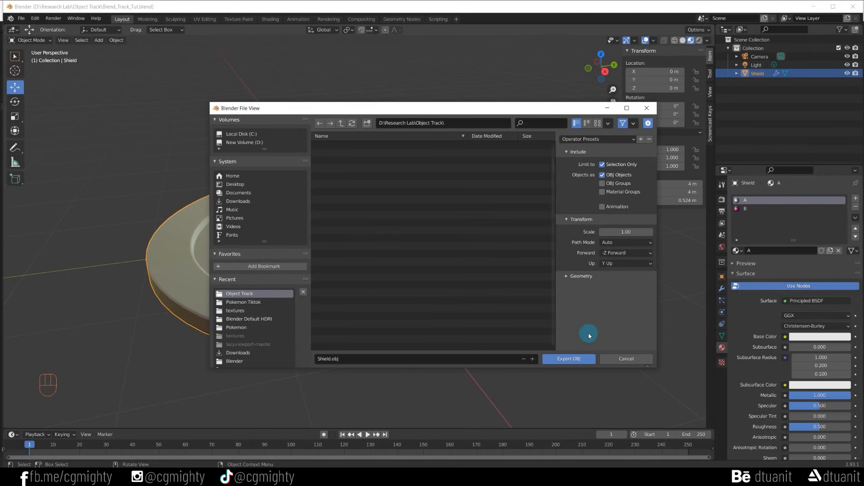
{"action": "left_click", "coordinate": [579, 356]}
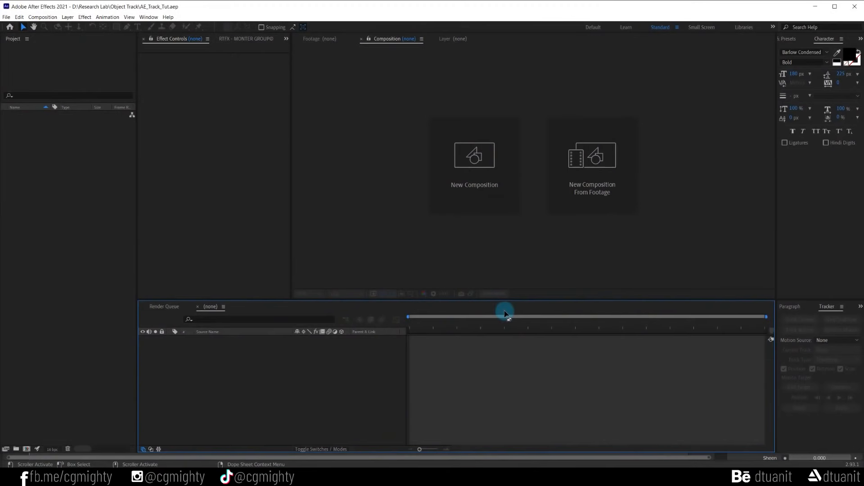
- Switch to Adobe After Effects 2021
{"action": "key", "text": "super"}
{"action": "type", "text": "after"}
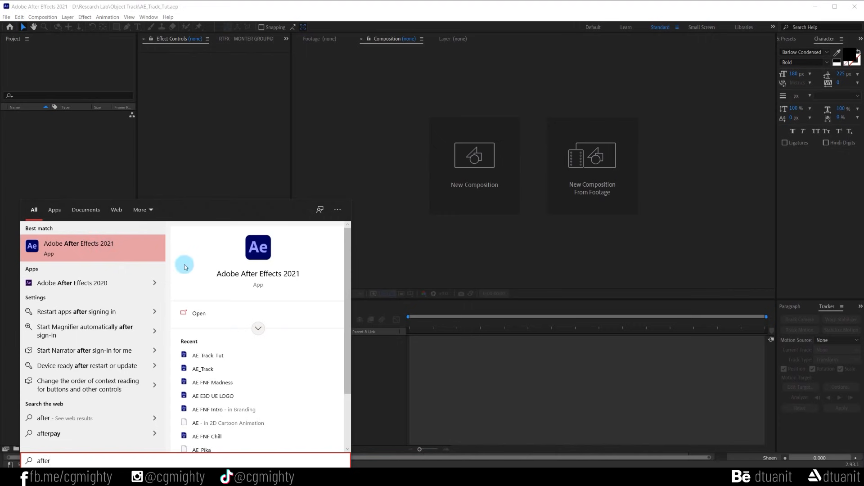
{"action": "key", "text": "Escape"}
{"action": "left_click", "coordinate": [45, 249]}
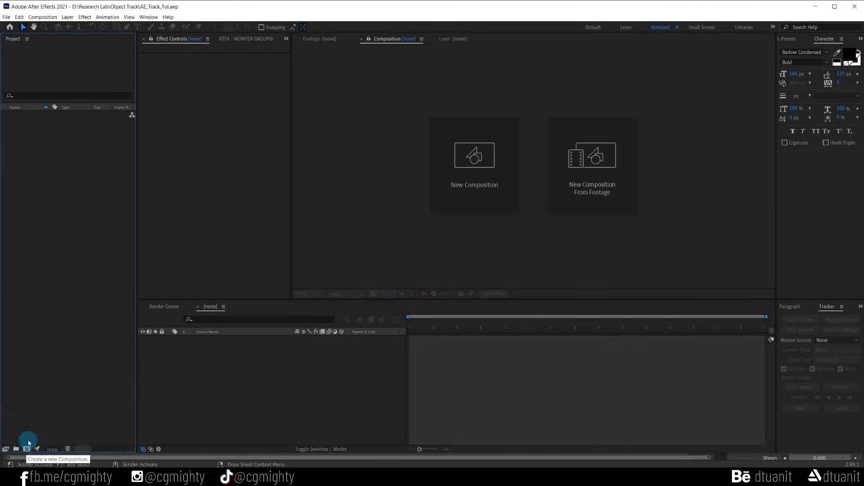
- Import the Captain America vs Thanos video from the Object Track folder and create a composition from it
{"action": "key", "text": "alt+Tab"}
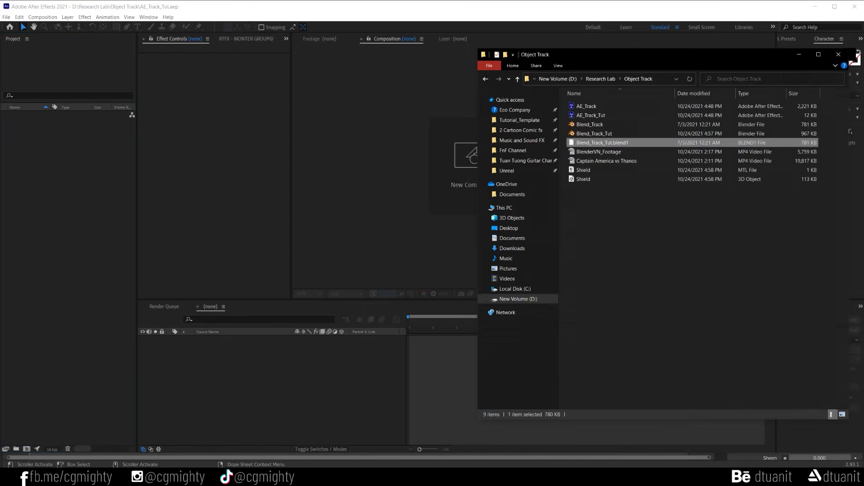
{"action": "left_click_drag", "start_coordinate": [617, 161], "coordinate": [54, 162]}
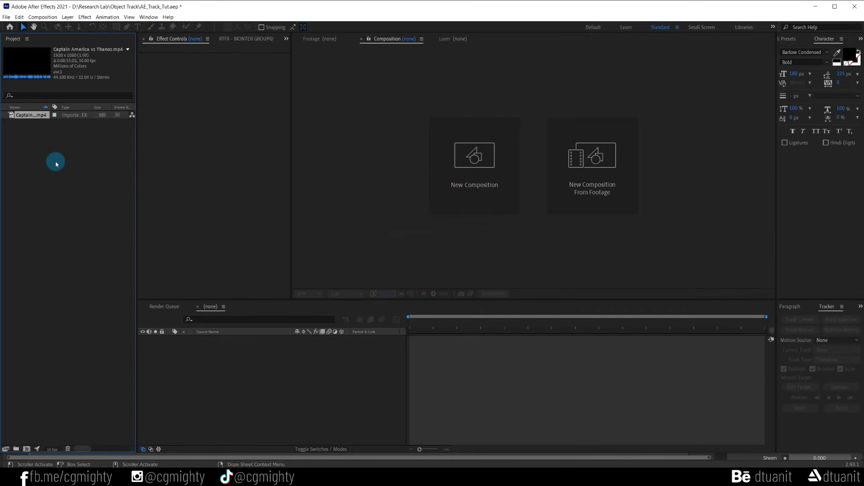
{"action": "left_click", "coordinate": [22, 117]}
{"action": "left_click_drag", "start_coordinate": [28, 443], "coordinate": [28, 443]}
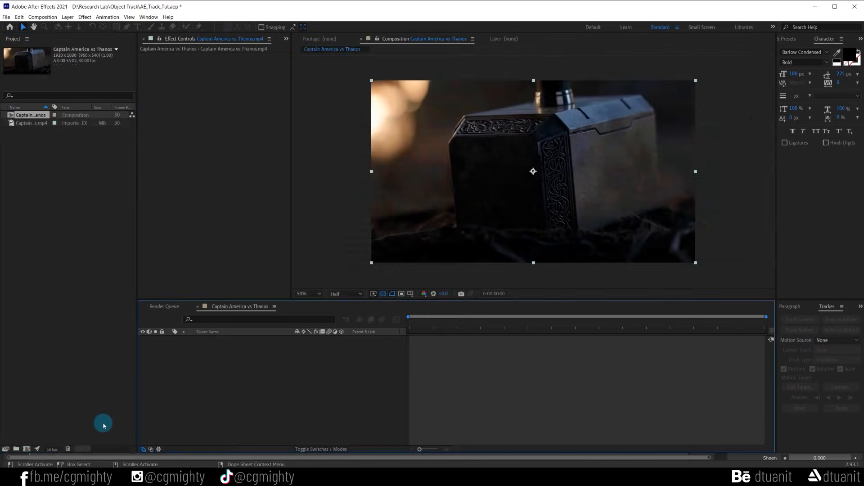
- Trim the video layer so it runs from 0:00:20:12 to 0:00:22:24
{"action": "left_click_drag", "start_coordinate": [461, 322], "coordinate": [560, 329]}
{"action": "key", "text": "Page_Down"}
{"action": "key", "text": "Page_Down"}
{"action": "key", "text": "Page_Up"}
{"action": "key", "text": "Page_Up"}
{"action": "key", "text": "Page_Up"}
{"action": "key", "text": "Page_Up"}
{"action": "key", "text": "Page_Up"}
{"action": "key", "text": "Page_Up"}
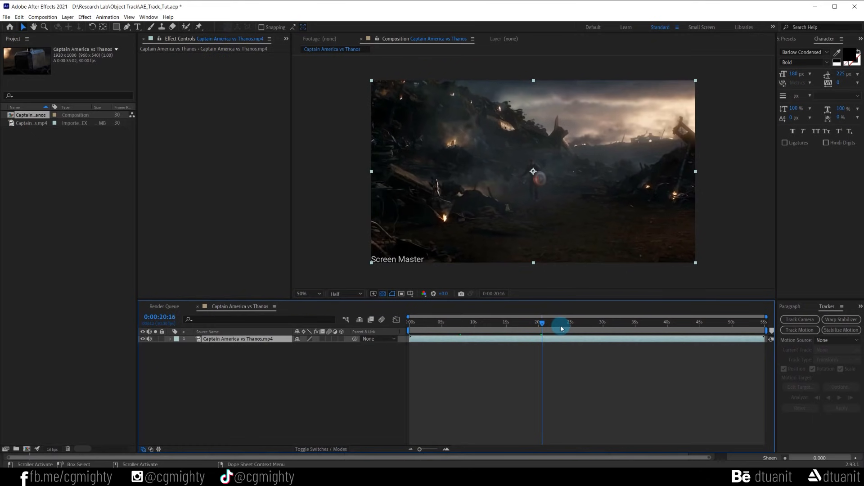
{"action": "key", "text": "Page_Down"}
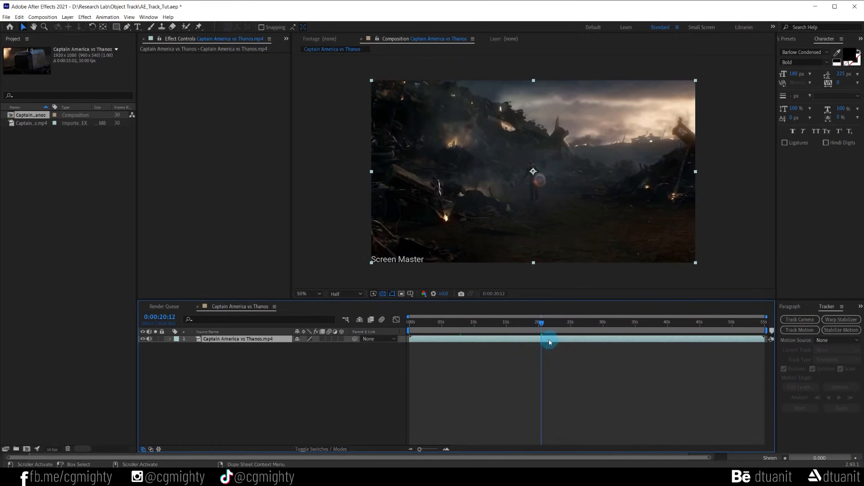
{"action": "key", "text": "alt+bracketleft"}
{"action": "left_click_drag", "start_coordinate": [571, 327], "coordinate": [560, 328]}
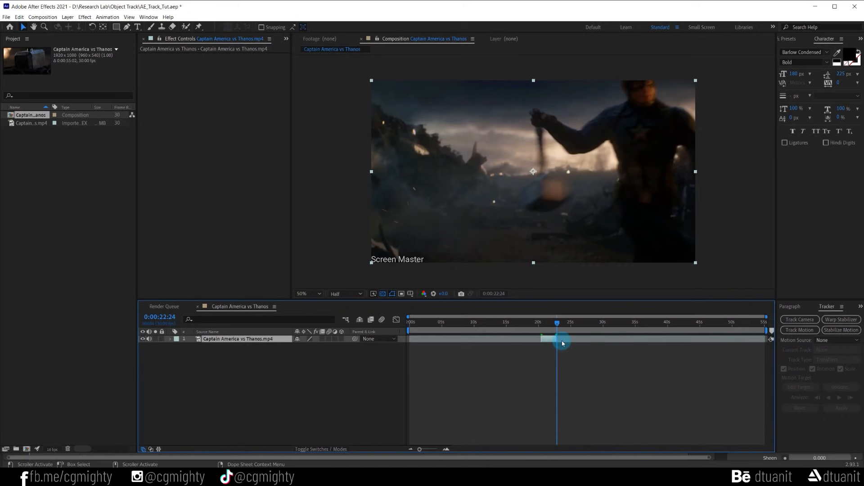
- Move the trimmed clip to the start of the timeline and trim the composition to a work area ending at 0:00:02:12
{"action": "left_click_drag", "start_coordinate": [562, 341], "coordinate": [425, 325]}
{"action": "left_click", "coordinate": [416, 324]}
{"action": "key", "text": "n"}
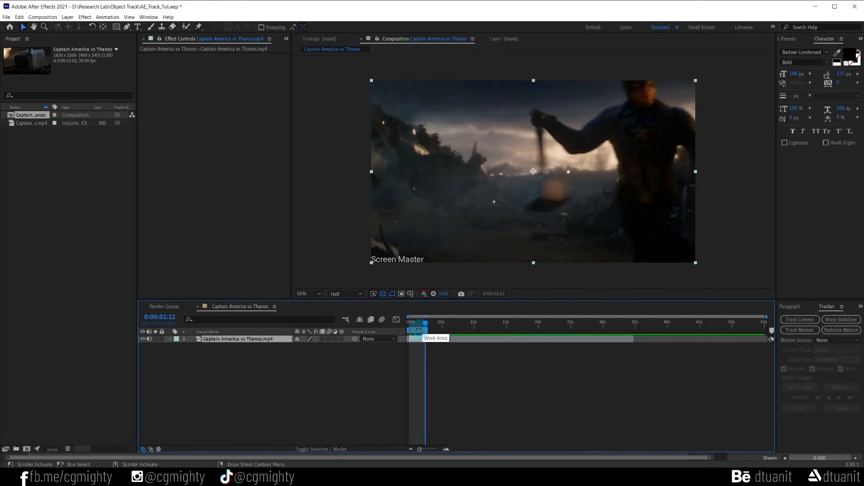
{"action": "right_click", "coordinate": [417, 327]}
{"action": "left_click", "coordinate": [445, 341]}
{"action": "left_click_drag", "start_coordinate": [432, 325], "coordinate": [392, 323]}
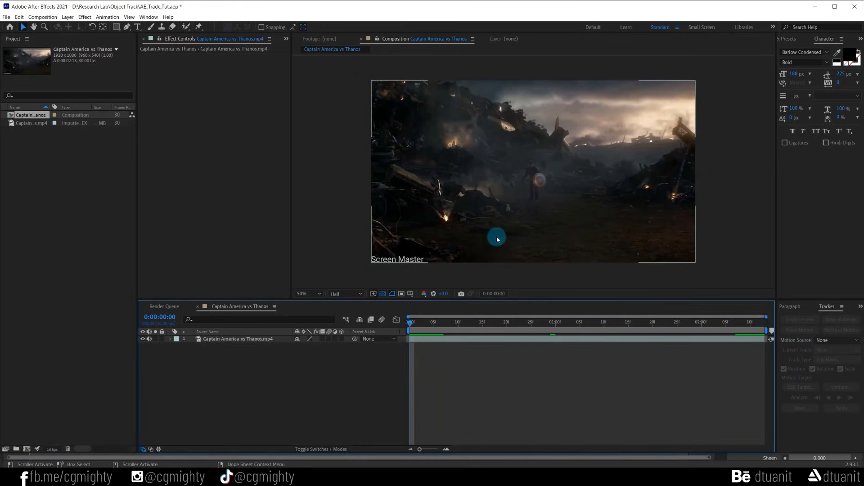
- Apply the Black & White color correction effect to the Captain America vs Thanos layer
{"action": "scroll", "coordinate": [497, 238], "scroll_direction": "up", "scroll_amount": 1}
{"action": "scroll", "coordinate": [497, 239], "scroll_direction": "down", "scroll_amount": 1}
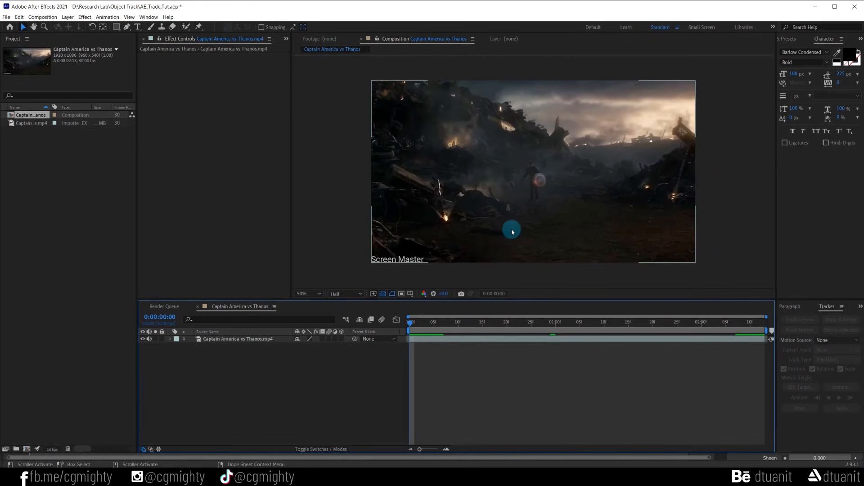
{"action": "left_click", "coordinate": [252, 342]}
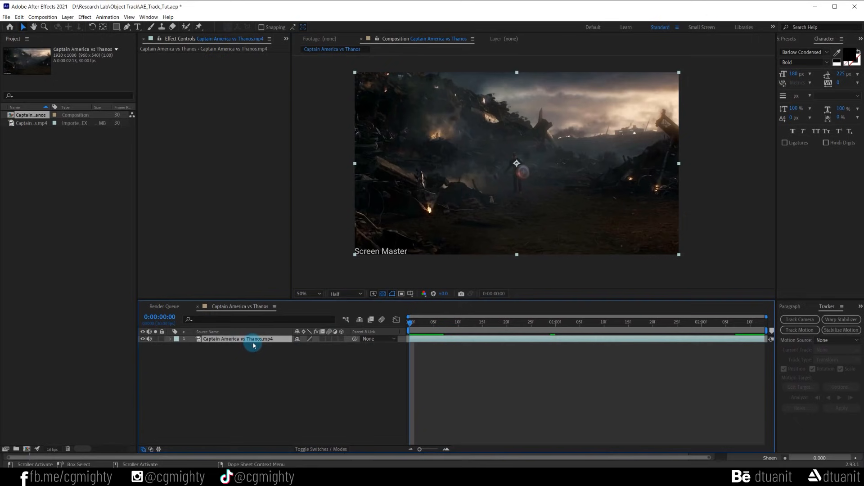
{"action": "left_click", "coordinate": [789, 38]}
{"action": "left_click", "coordinate": [797, 50]}
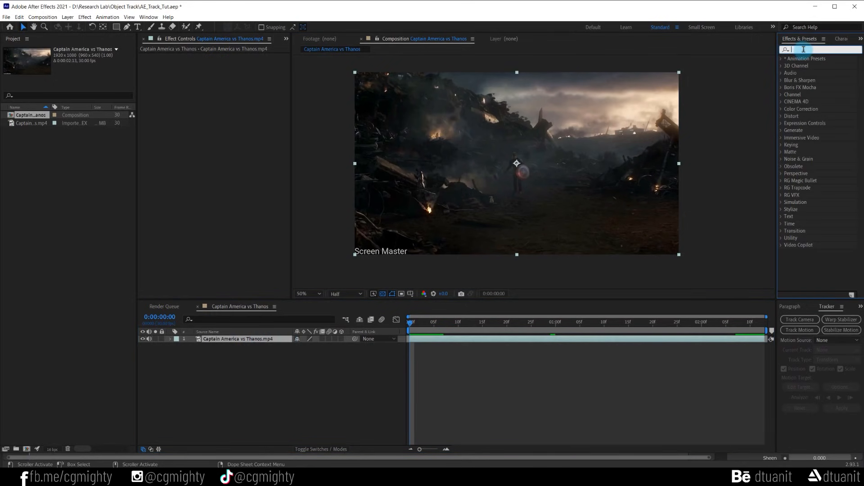
{"action": "type", "text": "black"}
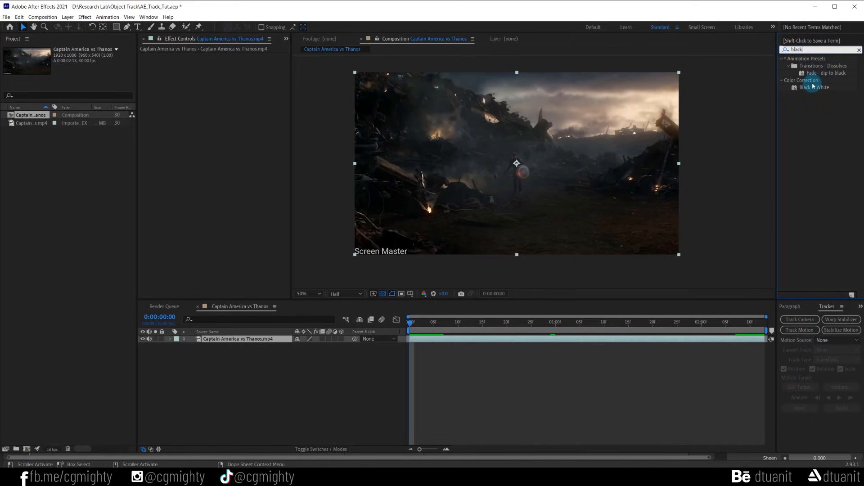
{"action": "left_click_drag", "start_coordinate": [805, 88], "coordinate": [512, 333]}
- Set the composition's preview resolution to Full for a close view of the shield
{"action": "scroll", "coordinate": [506, 164], "scroll_direction": "up", "scroll_amount": 6}
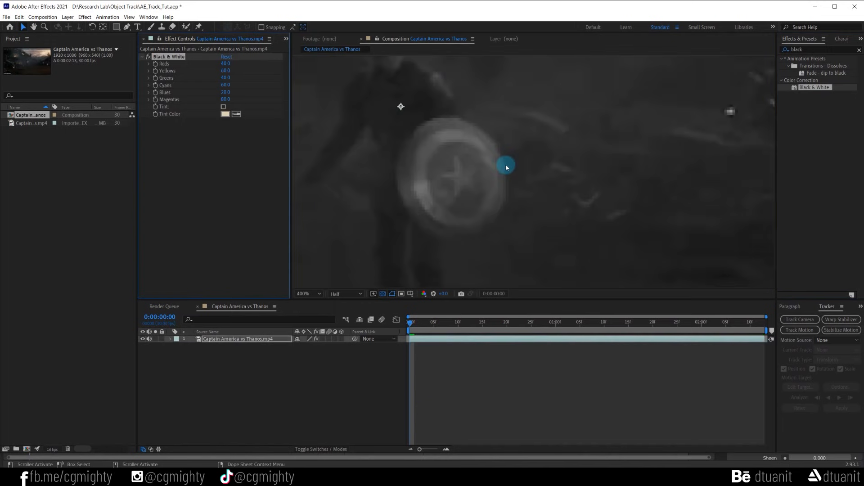
{"action": "scroll", "coordinate": [468, 188], "scroll_direction": "up", "scroll_amount": 2}
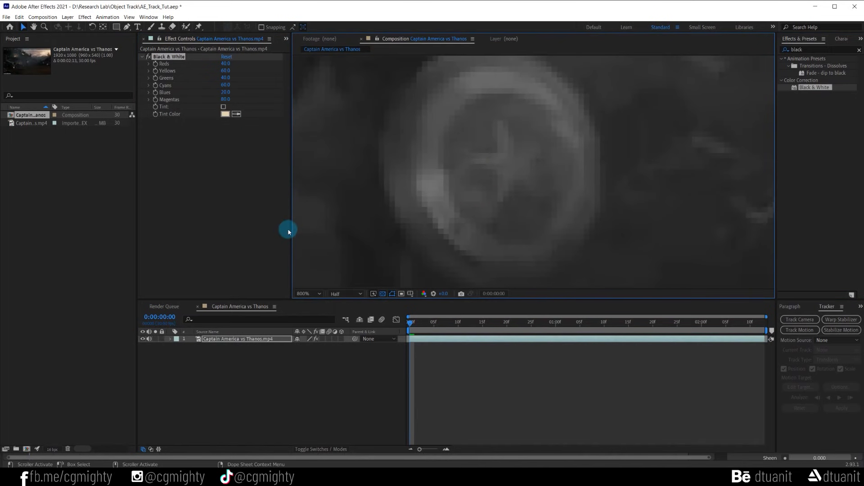
{"action": "left_click", "coordinate": [336, 294]}
{"action": "left_click", "coordinate": [341, 306]}
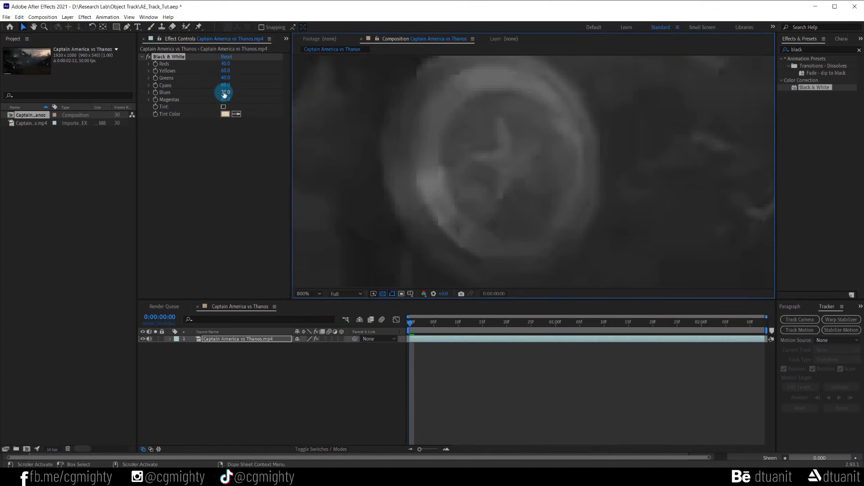
- Set the Black & White effect's Reds and Blues to -200 and its Yellows, Greens, Cyans and Magentas to 300
{"action": "left_click_drag", "start_coordinate": [224, 94], "coordinate": [91, 103]}
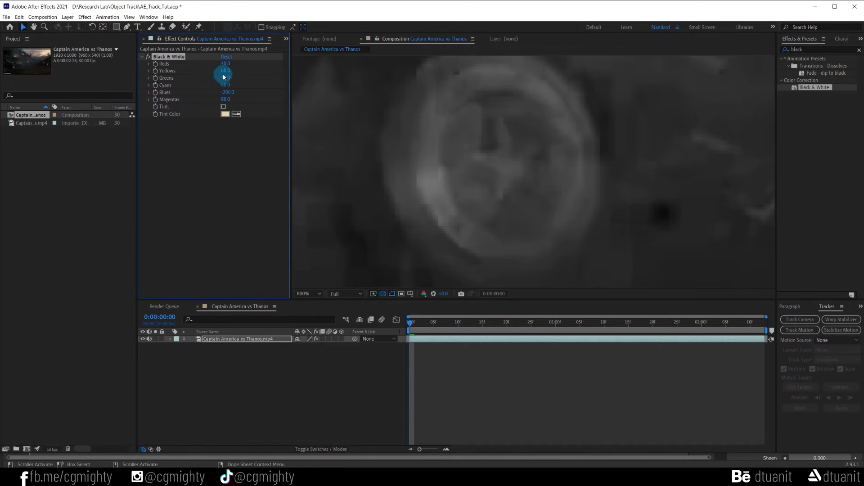
{"action": "left_click_drag", "start_coordinate": [225, 64], "coordinate": [78, 62]}
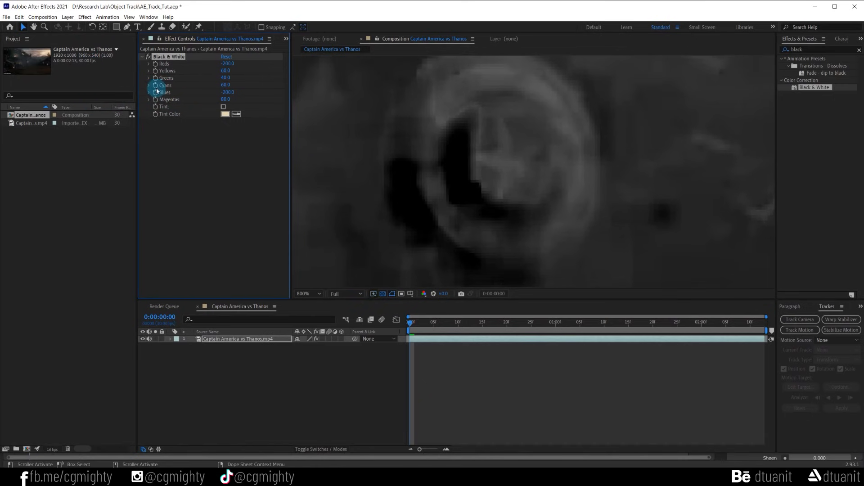
{"action": "left_click_drag", "start_coordinate": [228, 93], "coordinate": [86, 91]}
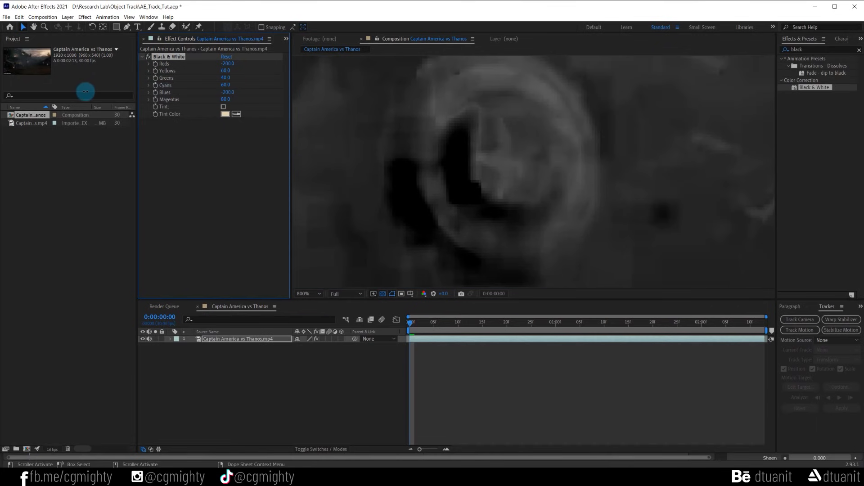
{"action": "left_click_drag", "start_coordinate": [223, 71], "coordinate": [410, 68]}
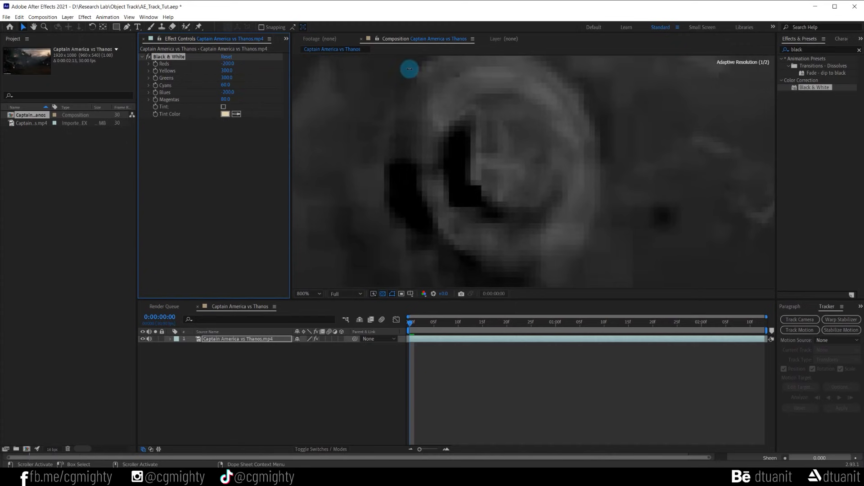
{"action": "left_click_drag", "start_coordinate": [225, 85], "coordinate": [391, 81]}
{"action": "left_click_drag", "start_coordinate": [224, 100], "coordinate": [354, 98]}
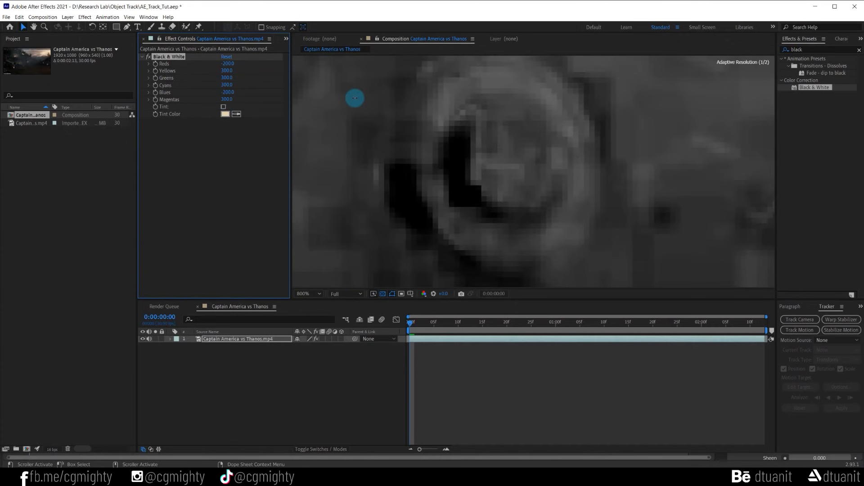
{"action": "scroll", "coordinate": [354, 97], "scroll_direction": "down", "scroll_amount": 4}
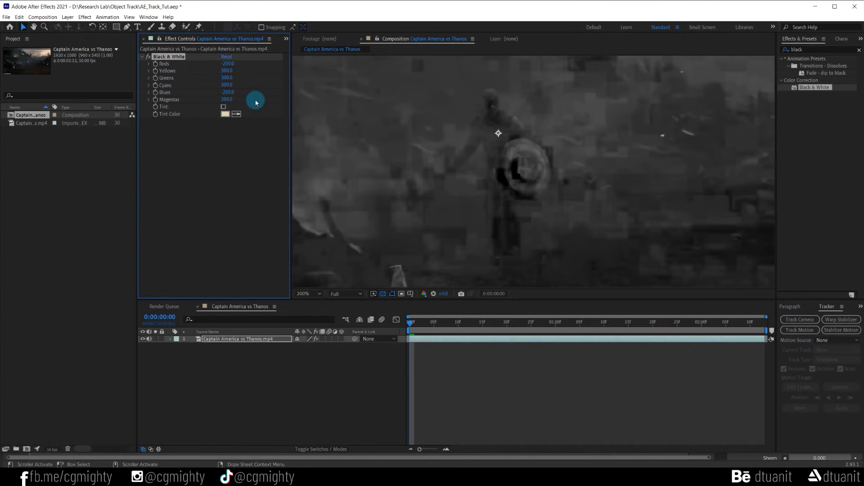
- Compare the shield with the Black & White effect off and on, and set the effect's Blues to 300
{"action": "left_click", "coordinate": [148, 57]}
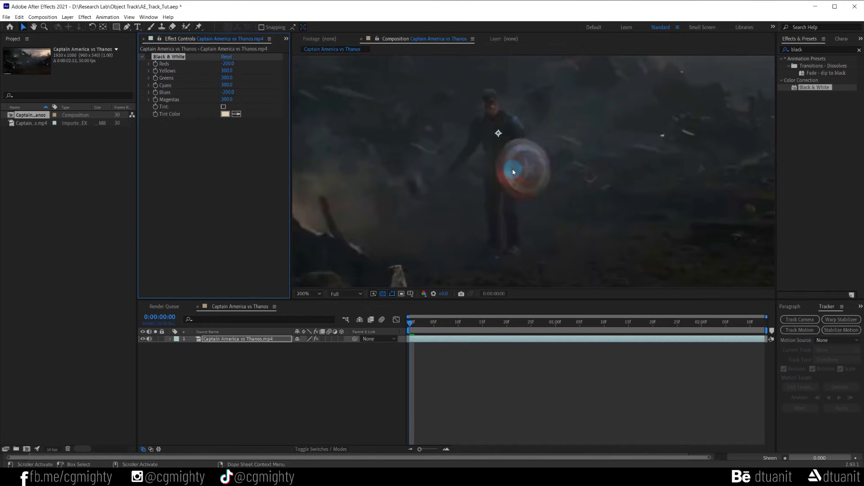
{"action": "left_click", "coordinate": [148, 56]}
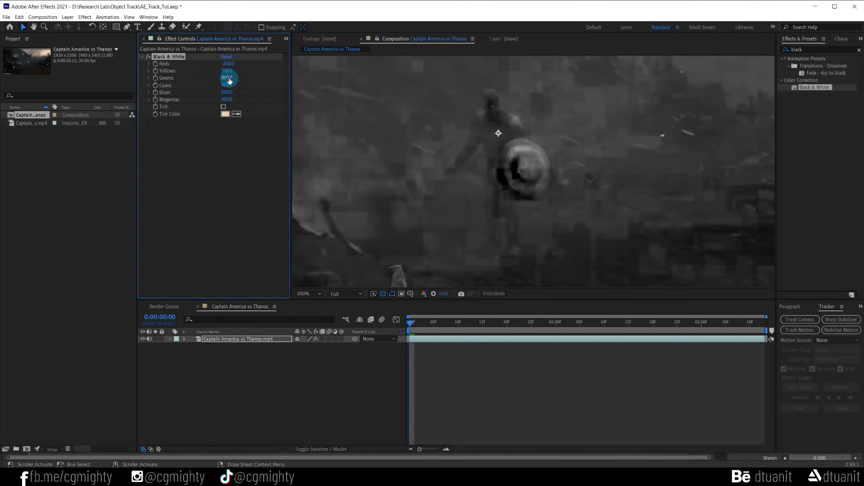
{"action": "key", "text": "comma"}
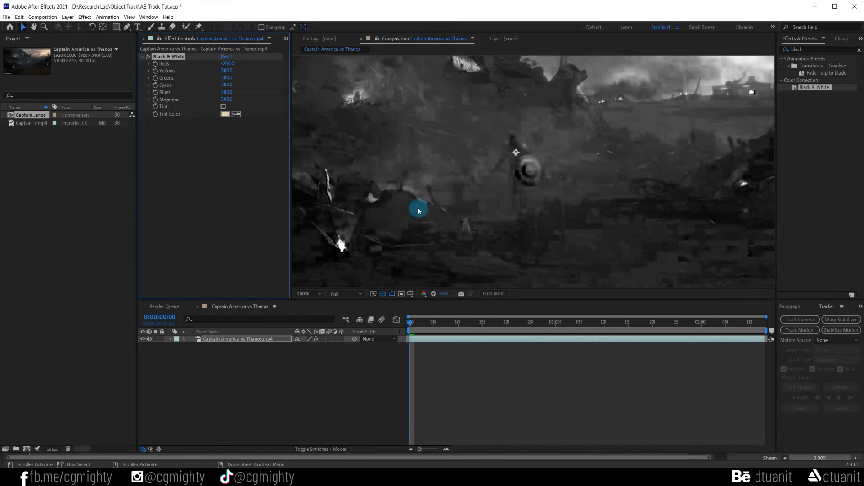
- Apply the Levels effect to the Captain America vs Thanos layer with Input Black about 2056 and Input White about 22616
{"action": "left_click", "coordinate": [227, 340]}
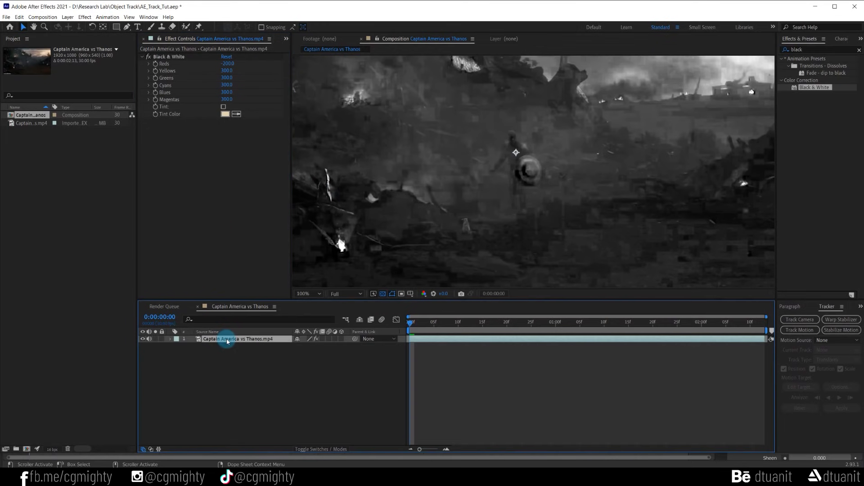
{"action": "left_click_drag", "start_coordinate": [810, 48], "coordinate": [767, 50]}
{"action": "type", "text": "b"}
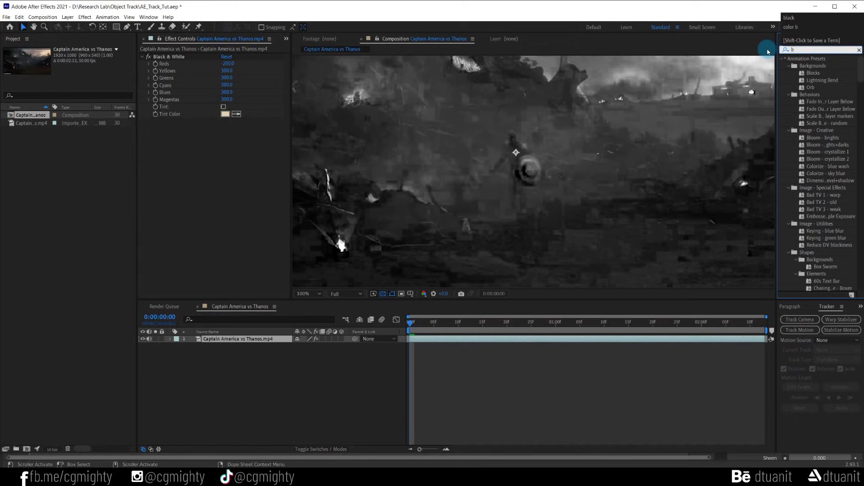
{"action": "key", "text": "BackSpace"}
{"action": "type", "text": "level"}
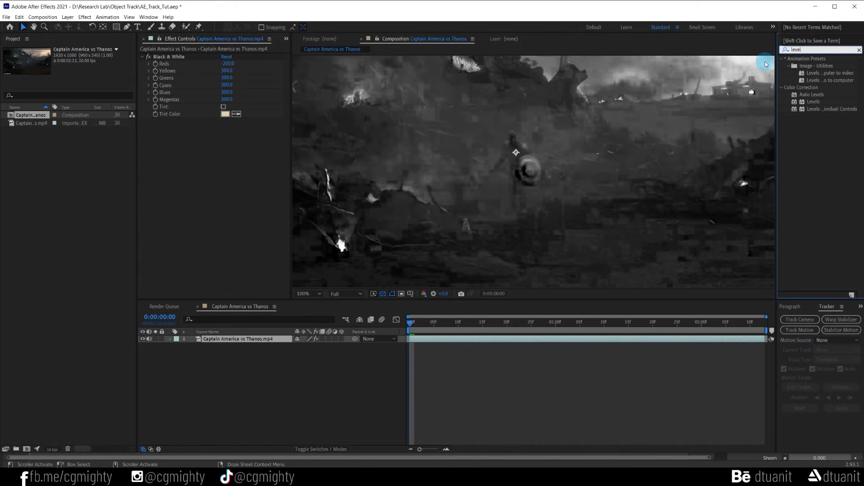
{"action": "left_click_drag", "start_coordinate": [816, 103], "coordinate": [224, 203]}
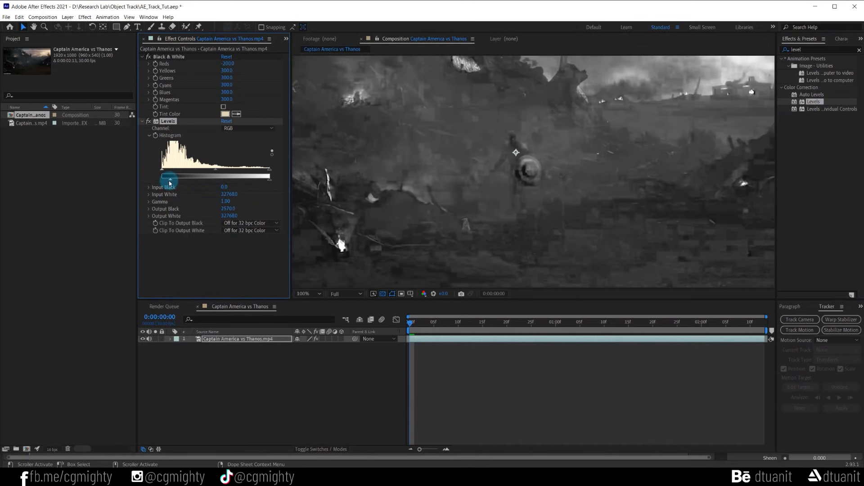
{"action": "left_click_drag", "start_coordinate": [269, 178], "coordinate": [236, 170]}
{"action": "left_click_drag", "start_coordinate": [161, 170], "coordinate": [170, 174]}
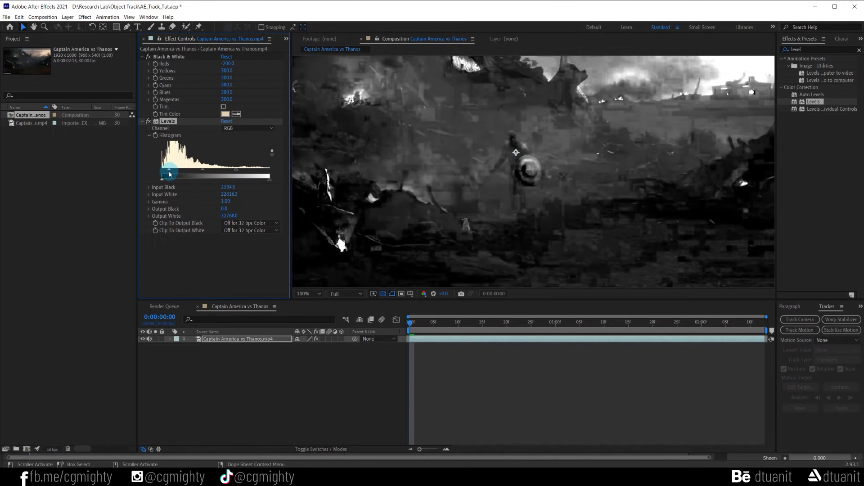
- Compare the shield at 0:00:01:20 with the Black & White and Levels effects each off and on
{"action": "left_click_drag", "start_coordinate": [421, 322], "coordinate": [655, 329]}
{"action": "scroll", "coordinate": [582, 189], "scroll_direction": "up", "scroll_amount": 1}
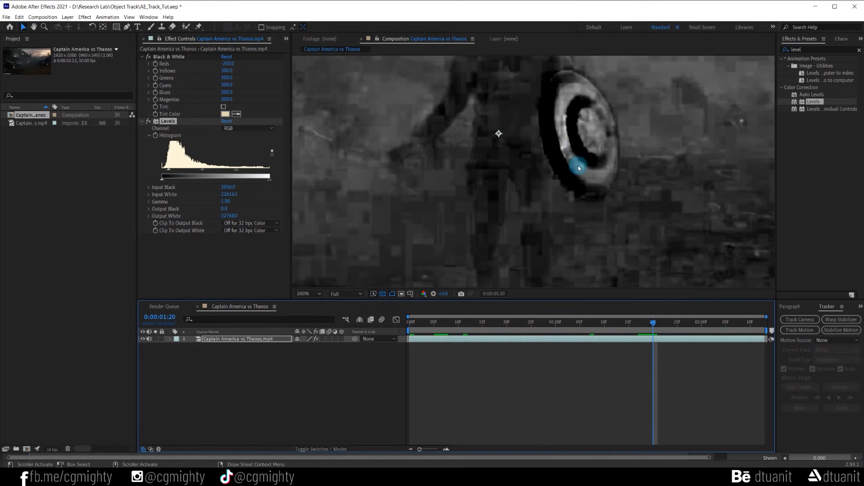
{"action": "left_click", "coordinate": [175, 332]}
{"action": "left_click", "coordinate": [149, 57]}
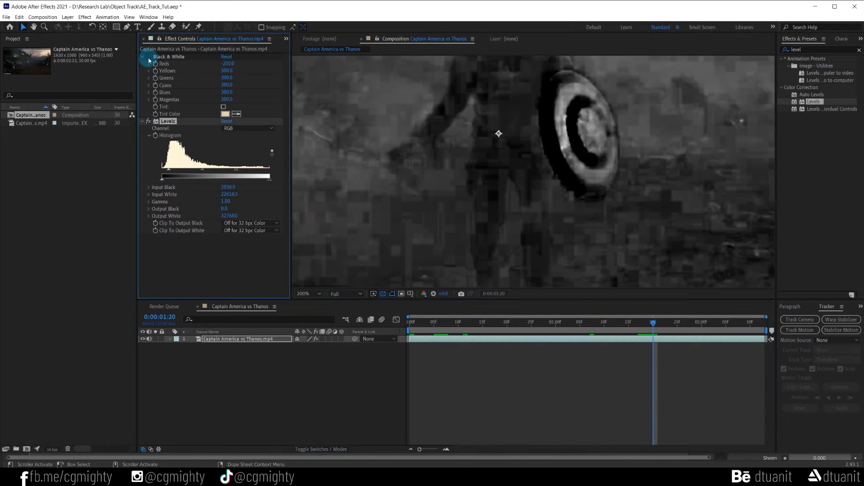
{"action": "left_click", "coordinate": [149, 56]}
{"action": "left_click", "coordinate": [148, 121]}
{"action": "left_click", "coordinate": [149, 121]}
{"action": "scroll", "coordinate": [555, 181], "scroll_direction": "down", "scroll_amount": 2}
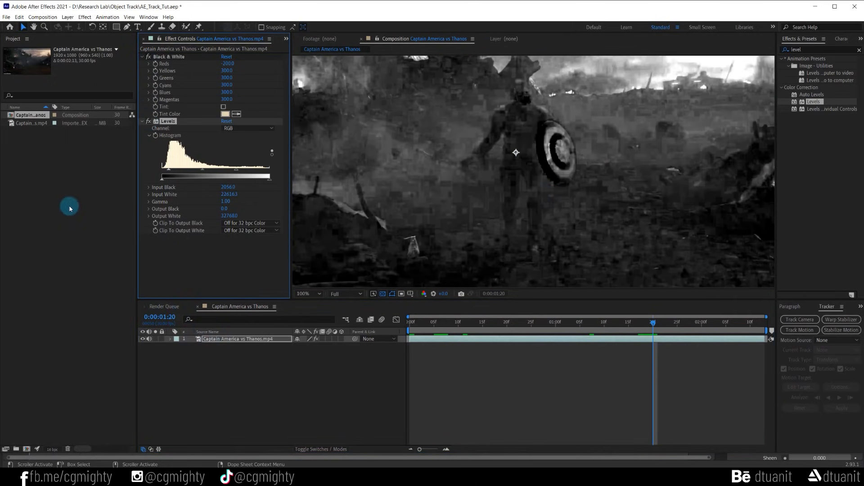
- Nest the Captain America vs Thanos composition in a new composition and name the new one Main
{"action": "left_click", "coordinate": [23, 115]}
{"action": "left_click_drag", "start_coordinate": [9, 117], "coordinate": [27, 449]}
{"action": "left_click", "coordinate": [444, 327]}
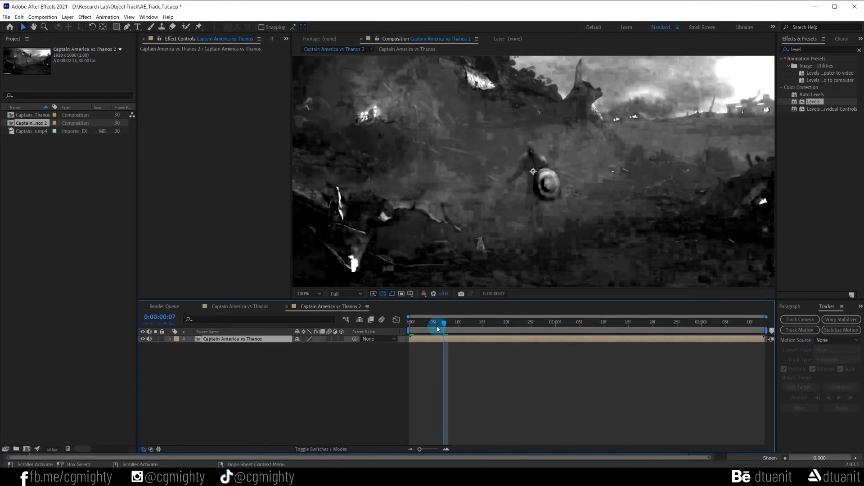
{"action": "key", "text": "ctrl+k"}
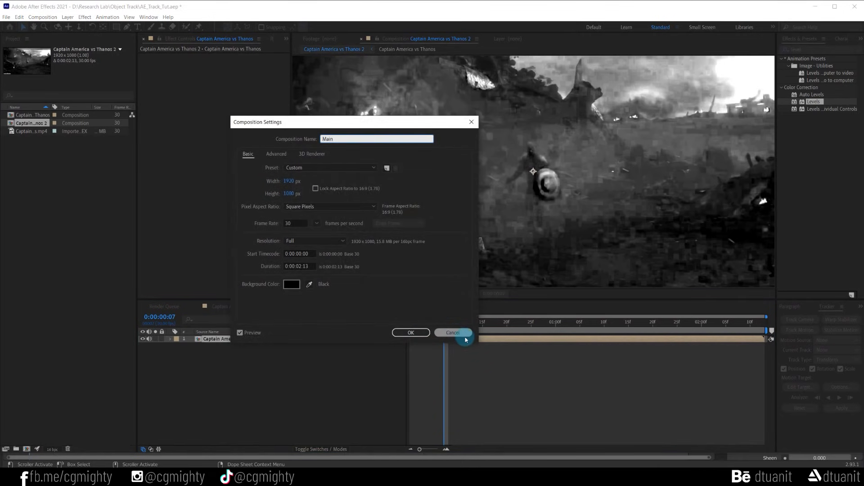
{"action": "left_click", "coordinate": [411, 333]}
- Start a motion track on the nested Captain America vs Thanos layer in the Main composition
{"action": "left_click", "coordinate": [408, 324]}
{"action": "left_click", "coordinate": [460, 341]}
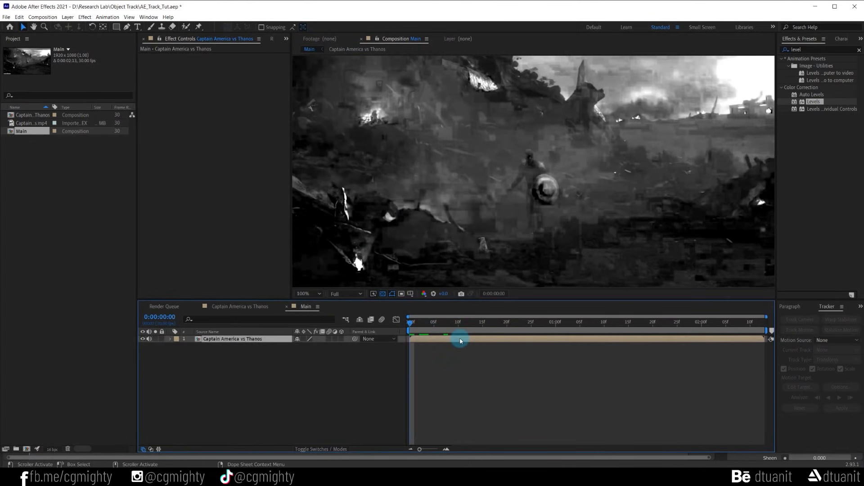
{"action": "left_click", "coordinate": [799, 331]}
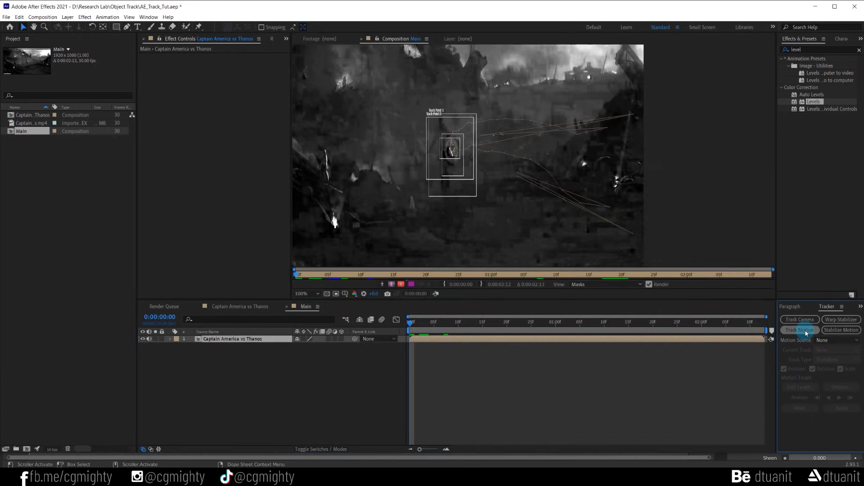
{"action": "scroll", "coordinate": [558, 174], "scroll_direction": "up", "scroll_amount": 4}
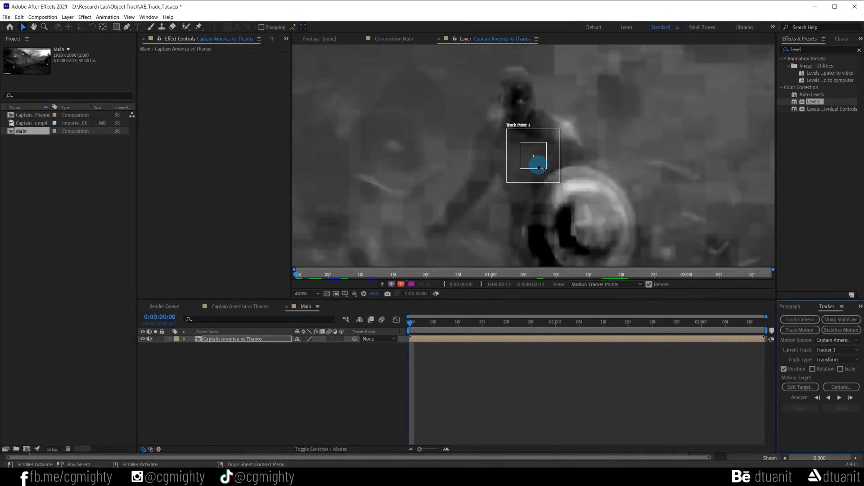
- Place Track Point 1 on the upper edge of the shield's dark inner ring at 0:00:01:15 and enlarge its feature and search regions
{"action": "left_click_drag", "start_coordinate": [538, 167], "coordinate": [583, 208]}
{"action": "left_click_drag", "start_coordinate": [625, 227], "coordinate": [552, 130]}
{"action": "left_click_drag", "start_coordinate": [575, 321], "coordinate": [558, 329]}
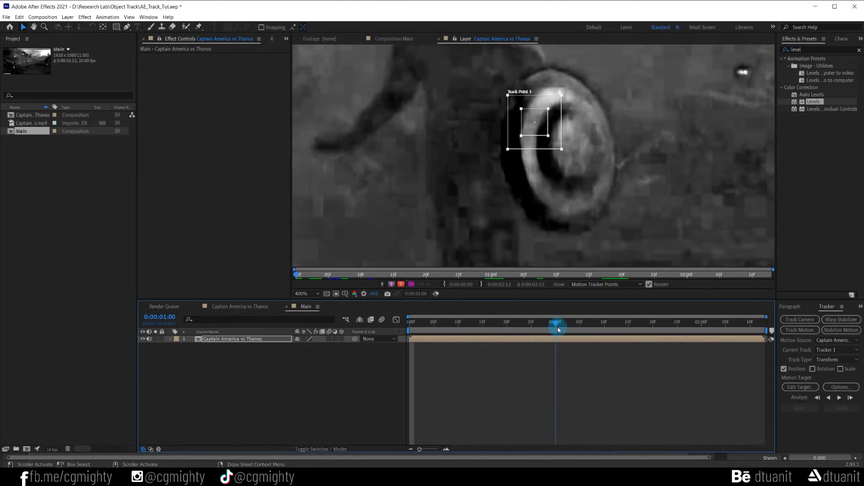
{"action": "scroll", "coordinate": [585, 221], "scroll_direction": "down", "scroll_amount": 5}
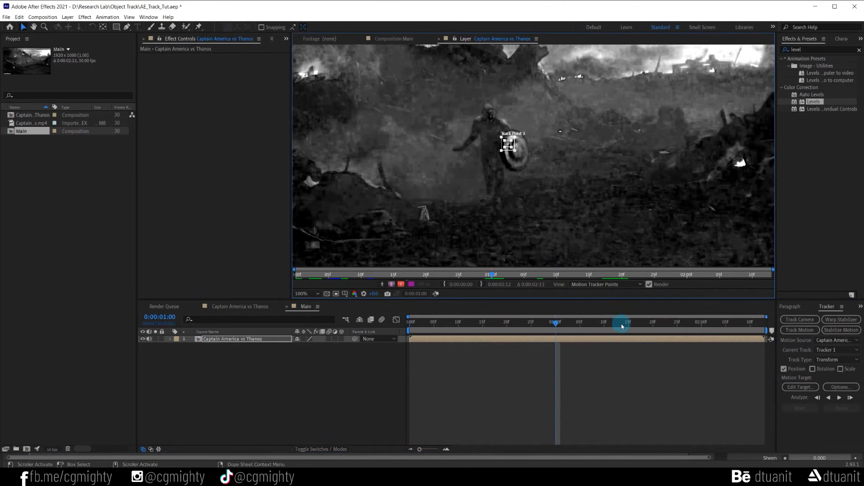
{"action": "mouse_move", "coordinate": [622, 326]}
{"action": "left_mouse_down"}
{"action": "mouse_move", "coordinate": [694, 327]}
{"action": "mouse_move", "coordinate": [617, 333]}
{"action": "mouse_move", "coordinate": [624, 337]}
{"action": "left_mouse_up"}
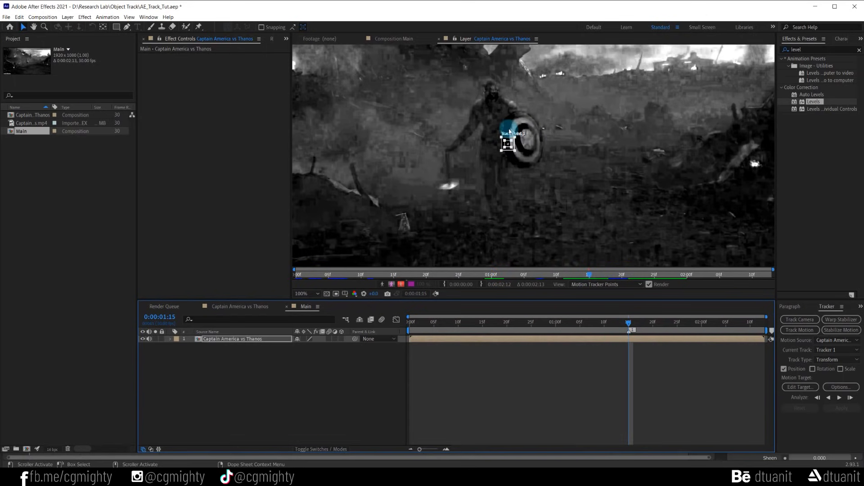
{"action": "left_click_drag", "start_coordinate": [510, 131], "coordinate": [597, 80]}
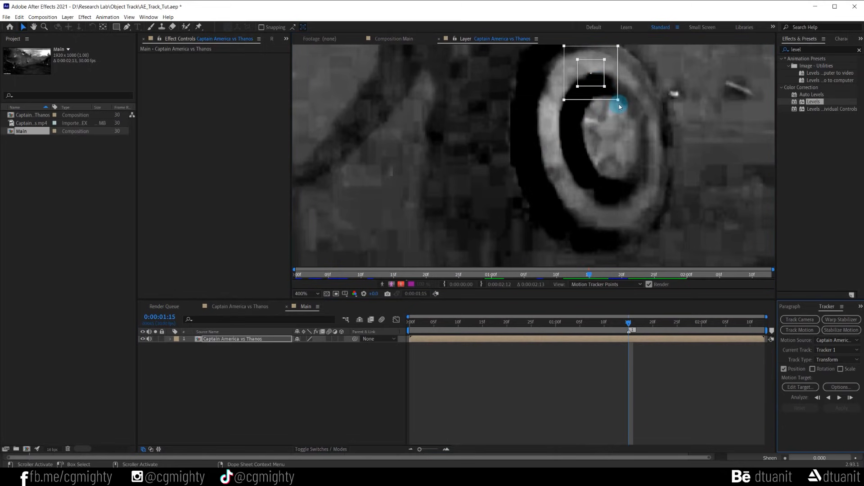
{"action": "mouse_move", "coordinate": [619, 107]}
{"action": "left_mouse_down"}
{"action": "mouse_move", "coordinate": [616, 93]}
{"action": "mouse_move", "coordinate": [634, 114]}
{"action": "left_mouse_up"}
{"action": "left_click_drag", "start_coordinate": [606, 86], "coordinate": [614, 93]}
- Enable Rotation and Scale tracking and place Track Point 2 on the lower edge of the shield's dark inner ring
{"action": "left_click", "coordinate": [826, 370]}
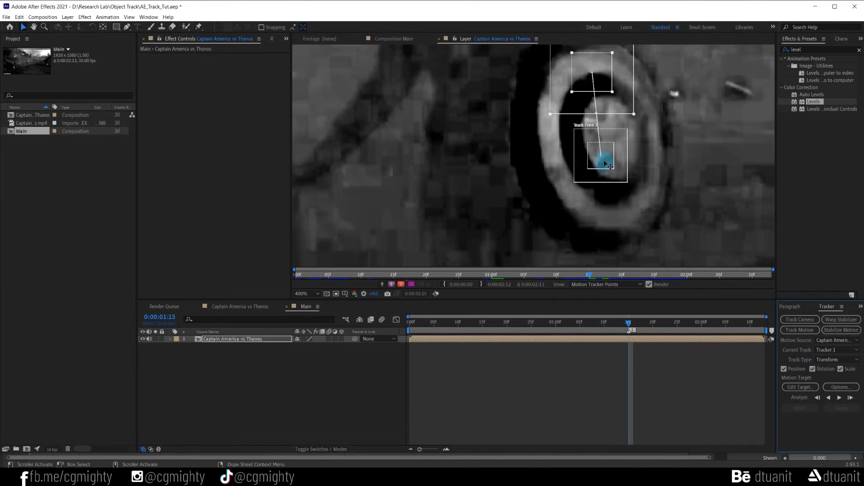
{"action": "left_click_drag", "start_coordinate": [605, 162], "coordinate": [646, 218]}
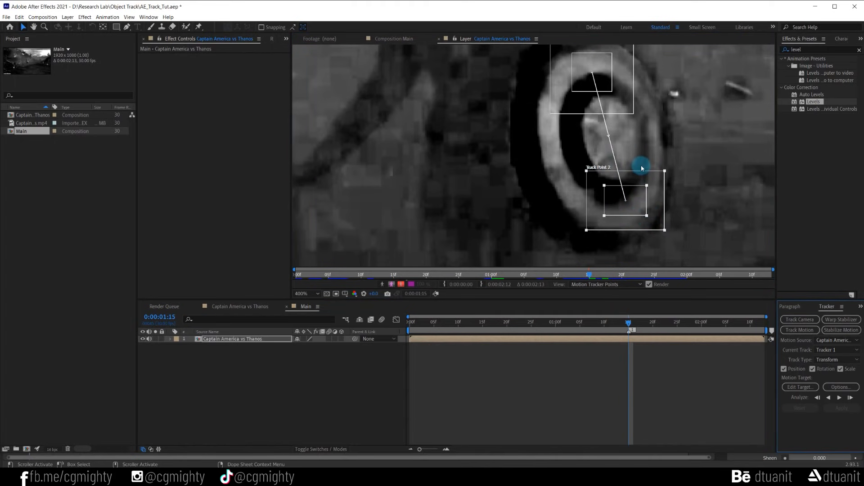
{"action": "key", "text": "comma"}
{"action": "key", "text": "period"}
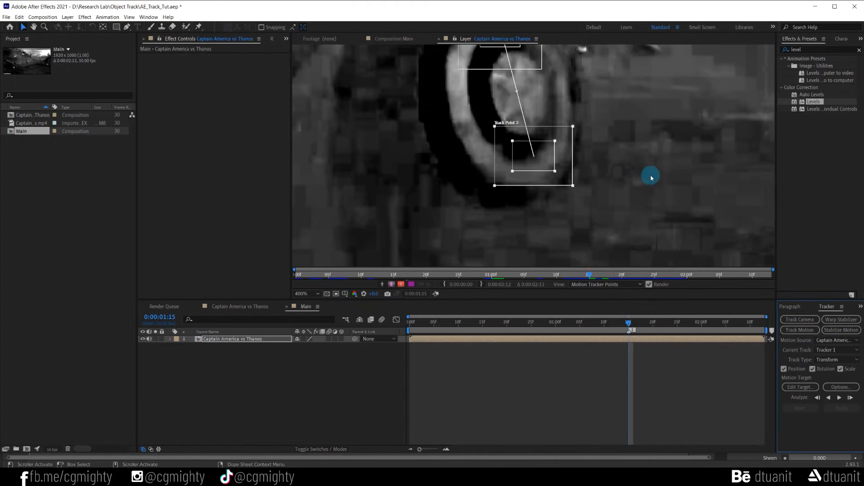
- Analyze the shield's motion forward from 0:00:01:15, then backward from the same frame
{"action": "scroll", "coordinate": [639, 182], "scroll_direction": "down", "scroll_amount": 2}
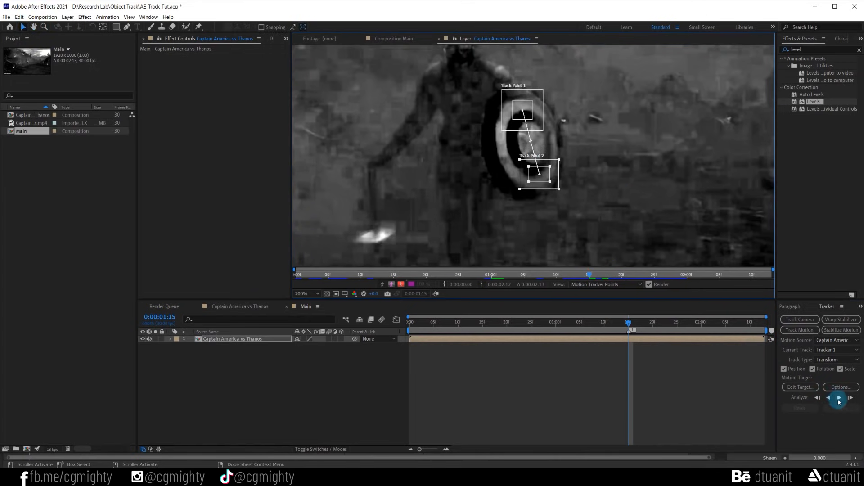
{"action": "left_click", "coordinate": [839, 398]}
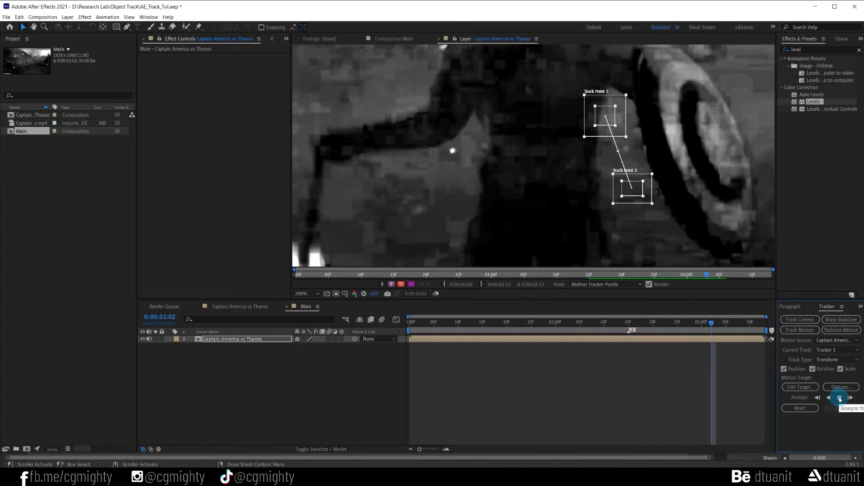
{"action": "left_click_drag", "start_coordinate": [706, 323], "coordinate": [628, 324]}
{"action": "left_click", "coordinate": [828, 397]}
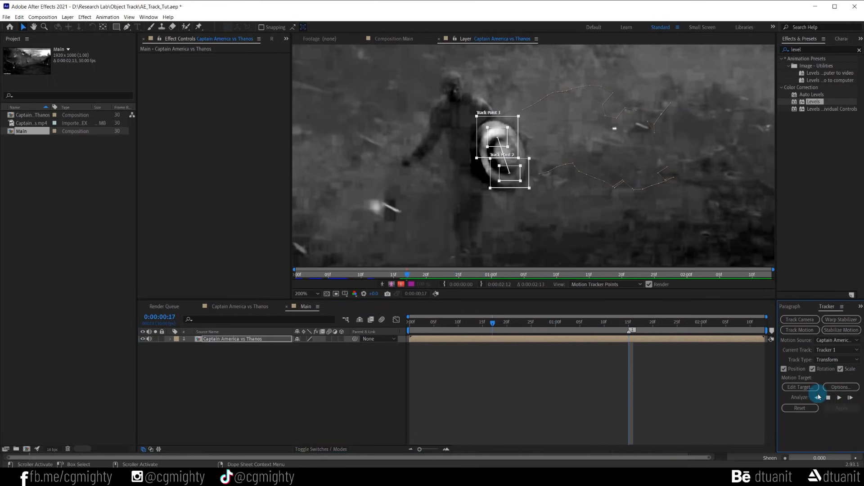
- Move Track Point 1 back onto the upper edge of the shield's inner ring at 0:00:00:24 and shrink its regions
{"action": "left_click", "coordinate": [592, 325]}
{"action": "scroll", "coordinate": [507, 211], "scroll_direction": "up", "scroll_amount": 3}
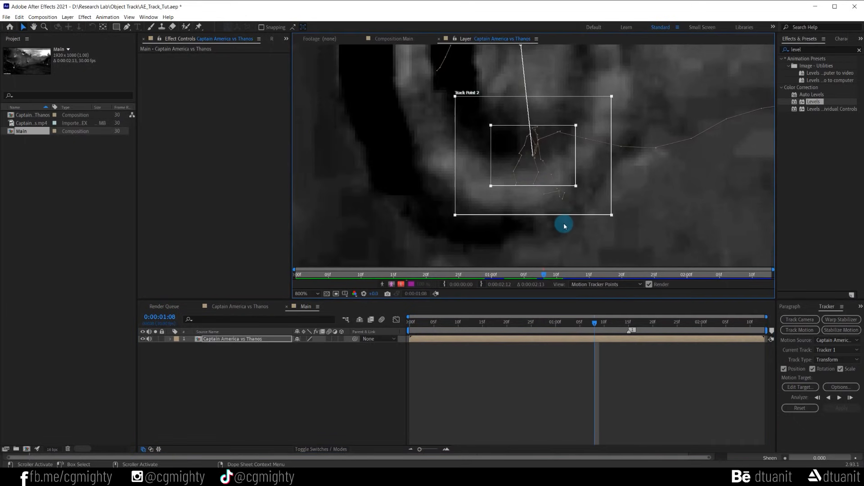
{"action": "left_click_drag", "start_coordinate": [549, 299], "coordinate": [549, 370]}
{"action": "left_click_drag", "start_coordinate": [446, 232], "coordinate": [448, 242]}
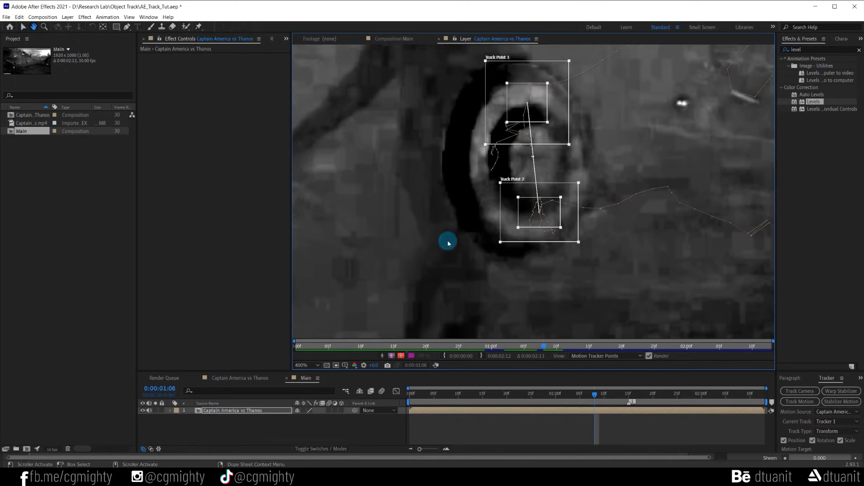
{"action": "left_click_drag", "start_coordinate": [596, 395], "coordinate": [528, 396]}
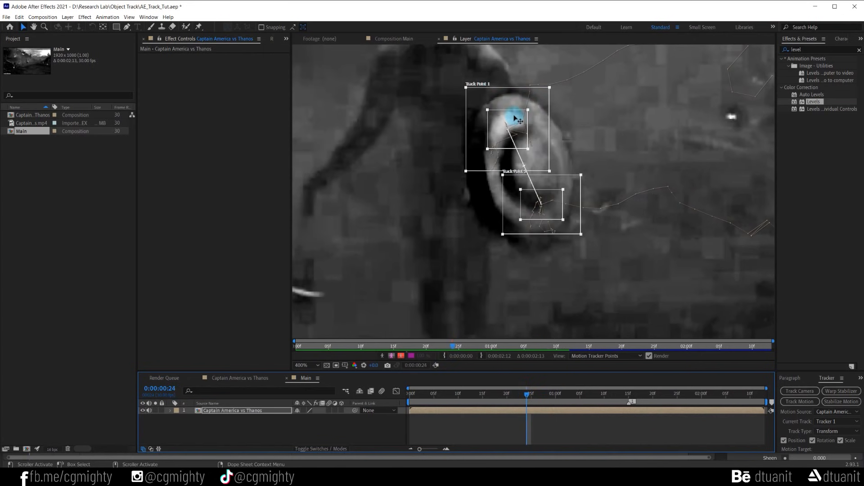
{"action": "left_click_drag", "start_coordinate": [515, 118], "coordinate": [532, 116]}
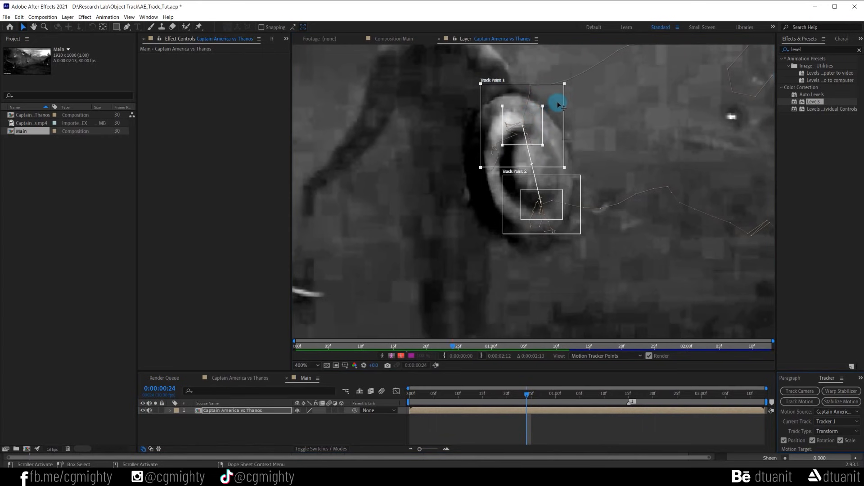
{"action": "left_click_drag", "start_coordinate": [565, 87], "coordinate": [538, 118]}
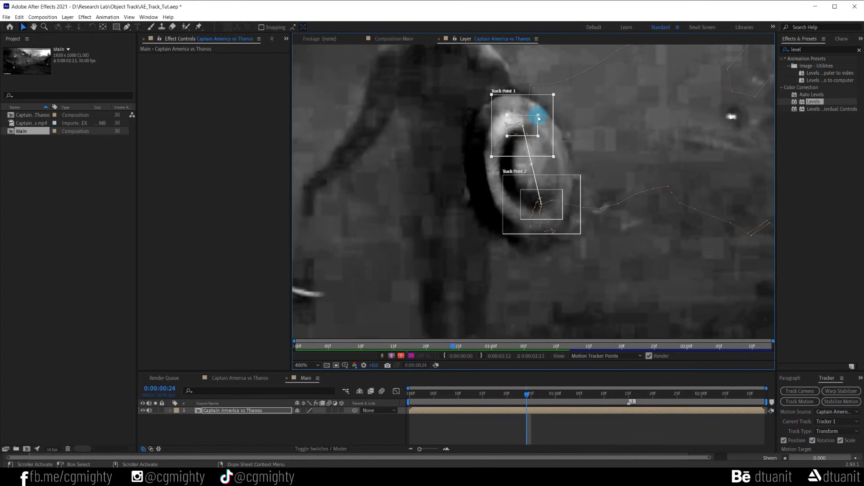
- Analyze the shield's motion backward again from 0:00:00:24
{"action": "left_click_drag", "start_coordinate": [816, 372], "coordinate": [820, 327]}
{"action": "left_click", "coordinate": [829, 424]}
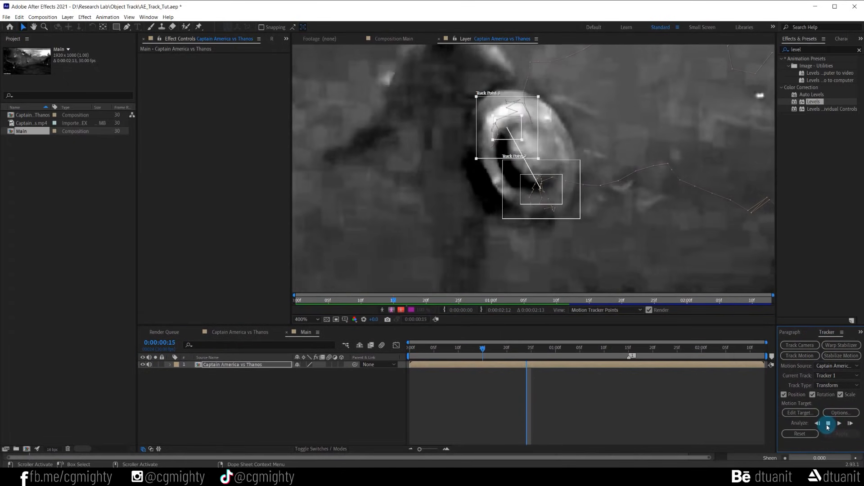
{"action": "left_click", "coordinate": [746, 380]}
- Correct Track Point 1 frame by frame onto the inner ring's upper edge between 0:00:00:16 and 0:00:00:18
{"action": "mouse_move", "coordinate": [497, 350]}
{"action": "left_mouse_down"}
{"action": "mouse_move", "coordinate": [515, 349]}
{"action": "mouse_move", "coordinate": [489, 350]}
{"action": "left_mouse_up"}
{"action": "left_click_drag", "start_coordinate": [513, 125], "coordinate": [525, 123]}
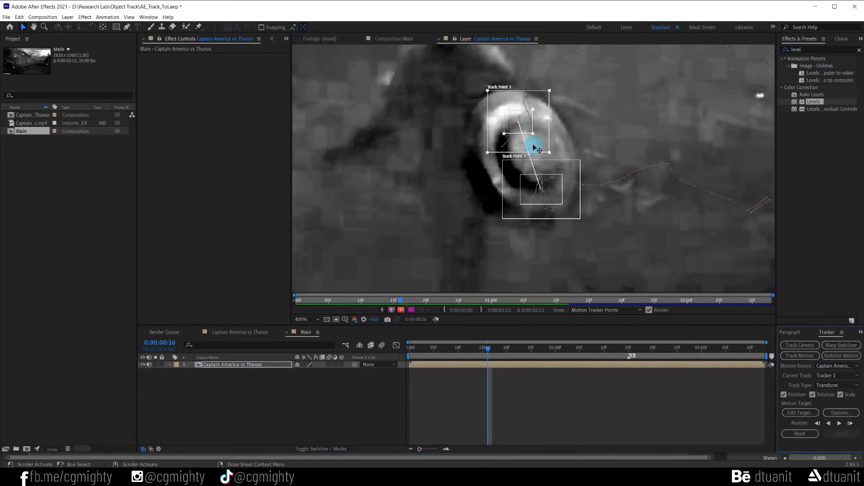
{"action": "left_click", "coordinate": [527, 123]}
{"action": "left_click_drag", "start_coordinate": [507, 349], "coordinate": [494, 349]}
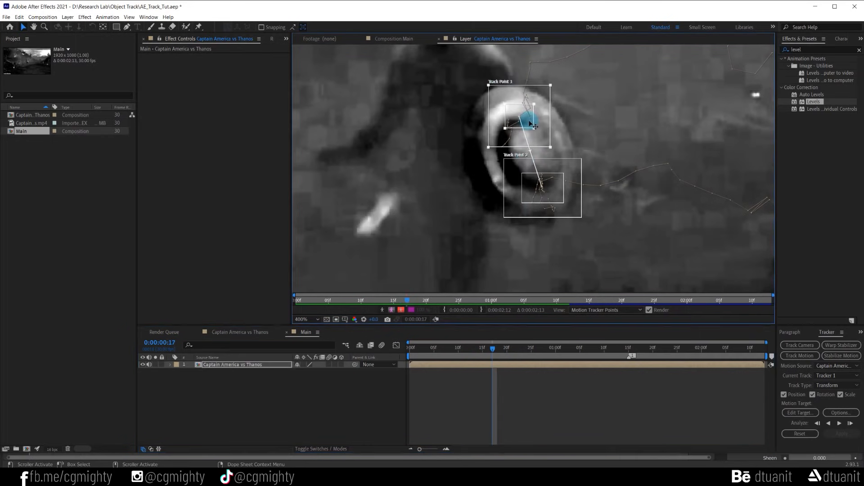
{"action": "mouse_move", "coordinate": [523, 118]}
{"action": "left_mouse_down"}
{"action": "mouse_move", "coordinate": [533, 120]}
{"action": "mouse_move", "coordinate": [534, 137]}
{"action": "mouse_move", "coordinate": [530, 121]}
{"action": "left_mouse_up"}
{"action": "left_click", "coordinate": [487, 350]}
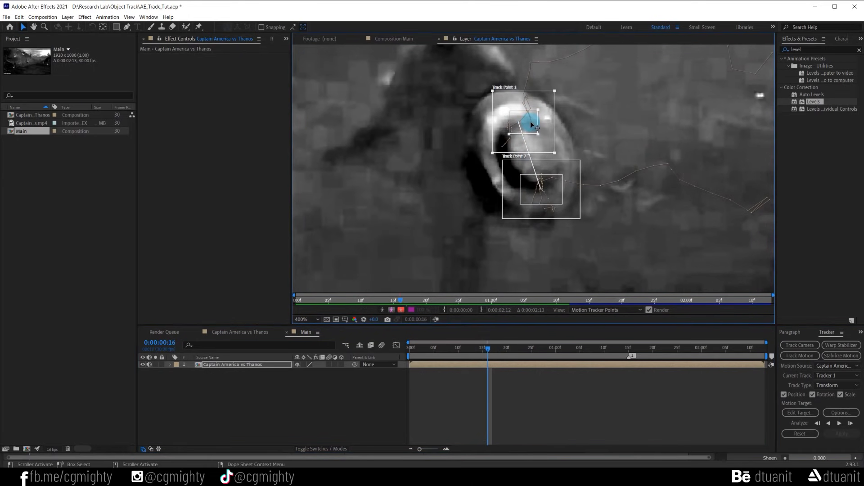
{"action": "mouse_move", "coordinate": [490, 350]}
{"action": "left_mouse_down"}
{"action": "mouse_move", "coordinate": [506, 350]}
{"action": "mouse_move", "coordinate": [498, 350]}
{"action": "left_mouse_up"}
{"action": "left_click_drag", "start_coordinate": [536, 114], "coordinate": [533, 116]}
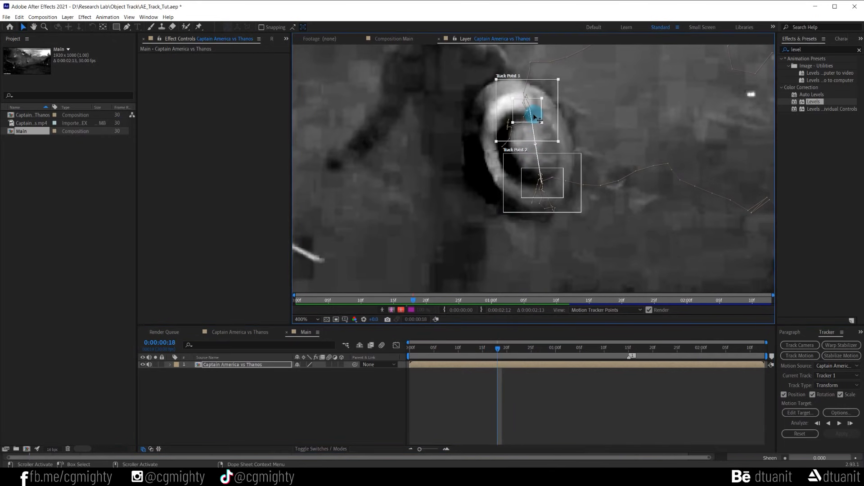
- Go to 0:00:01:28, enlarge Track Point 1's regions and move the point onto the upper edge of the shield's inner ring
{"action": "left_click_drag", "start_coordinate": [498, 350], "coordinate": [693, 354]}
{"action": "key", "text": "slash"}
{"action": "scroll", "coordinate": [629, 92], "scroll_direction": "up", "scroll_amount": 1}
{"action": "left_click", "coordinate": [550, 180]}
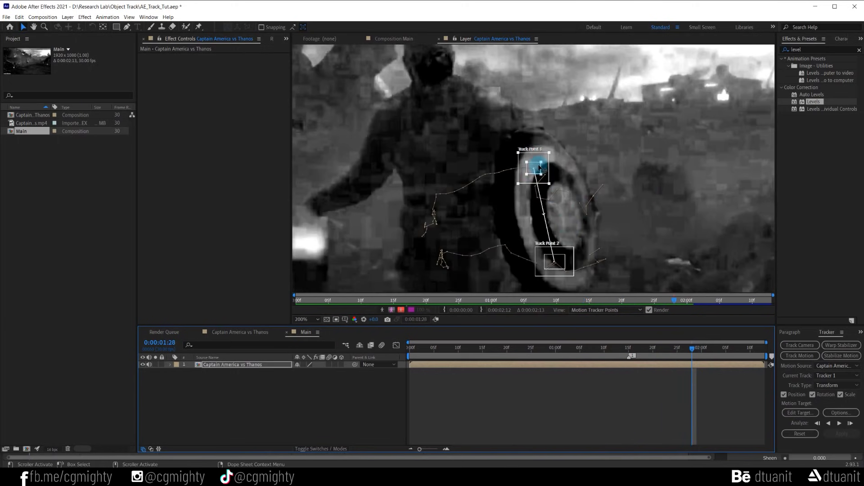
{"action": "scroll", "coordinate": [542, 171], "scroll_direction": "up", "scroll_amount": 1}
{"action": "left_click_drag", "start_coordinate": [565, 201], "coordinate": [591, 225]}
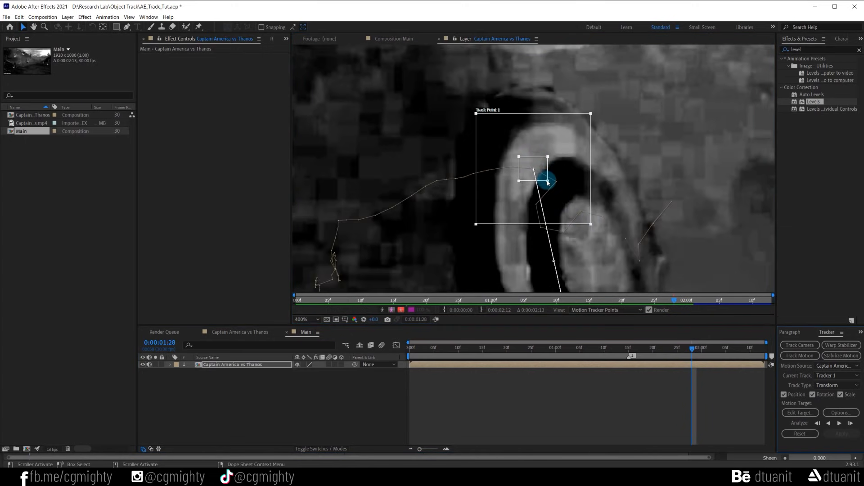
{"action": "left_click_drag", "start_coordinate": [548, 182], "coordinate": [563, 196]}
{"action": "left_click_drag", "start_coordinate": [558, 178], "coordinate": [587, 167]}
{"action": "scroll", "coordinate": [595, 210], "scroll_direction": "down", "scroll_amount": 1}
- Enlarge Track Point 2's regions at 0:00:01:28 and move it onto the lower edge of the shield's inner ring
{"action": "left_click", "coordinate": [692, 351]}
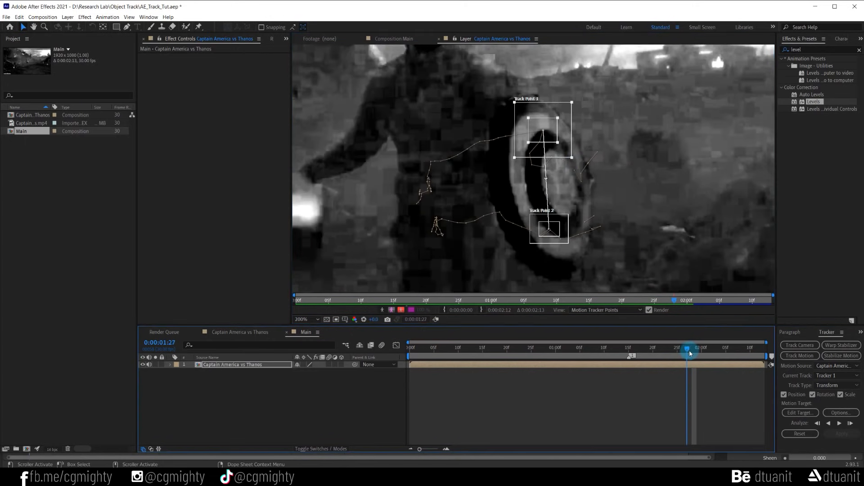
{"action": "left_click_drag", "start_coordinate": [569, 246], "coordinate": [551, 169]}
{"action": "scroll", "coordinate": [560, 249], "scroll_direction": "up", "scroll_amount": 1}
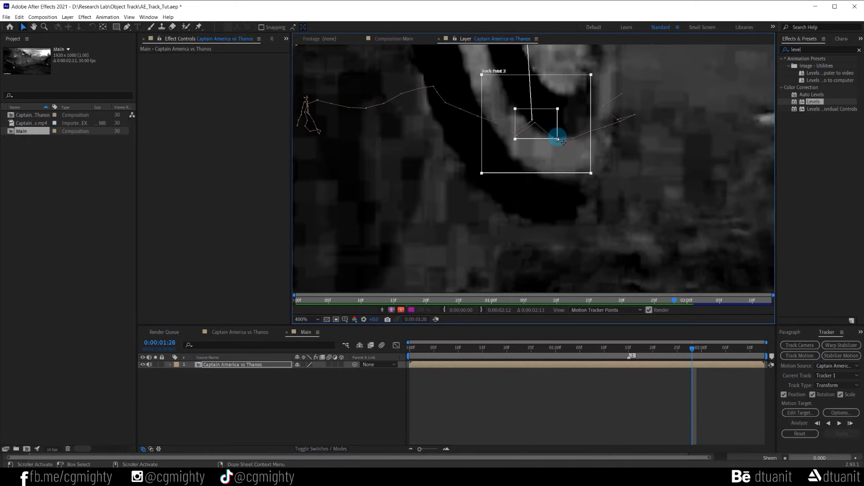
{"action": "left_click_drag", "start_coordinate": [558, 139], "coordinate": [557, 115]}
{"action": "scroll", "coordinate": [598, 128], "scroll_direction": "down", "scroll_amount": 1}
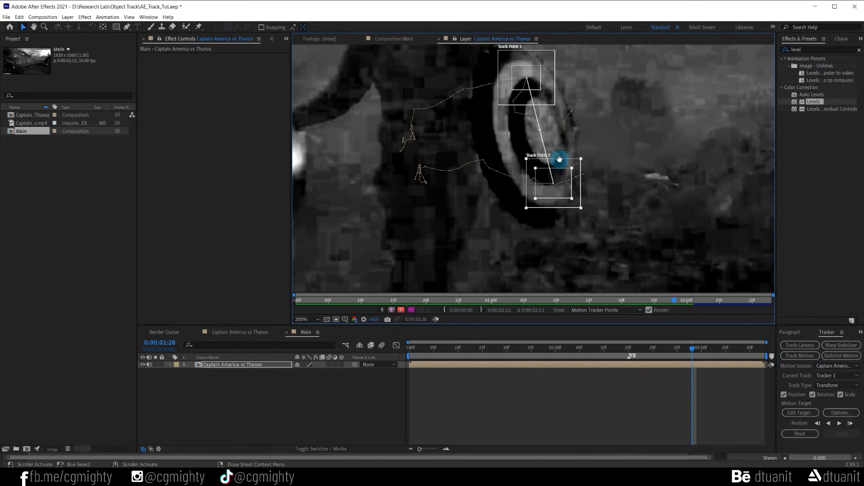
- Analyze the shield's motion forward from 0:00:01:28
{"action": "left_click", "coordinate": [686, 349]}
{"action": "scroll", "coordinate": [669, 257], "scroll_direction": "down", "scroll_amount": 1}
{"action": "left_click", "coordinate": [838, 422]}
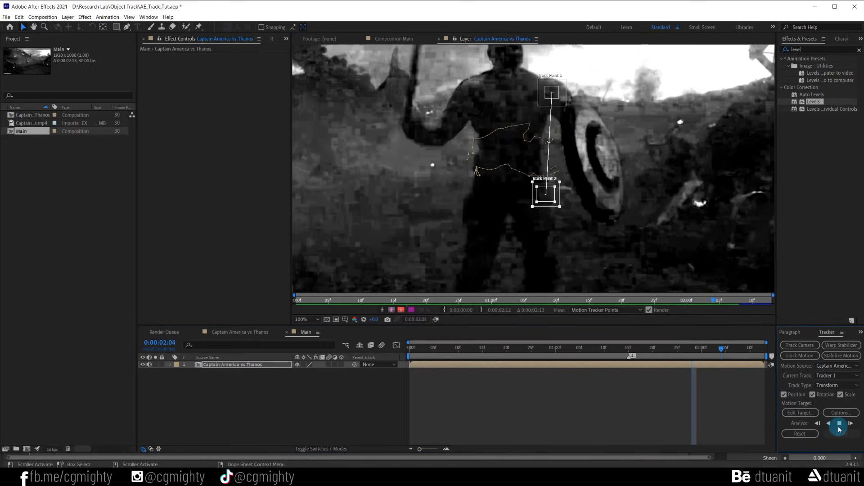
- Set the Main composition's work area from 0:00:00:16 to 0:00:01:28 and play the tracked section
{"action": "left_click_drag", "start_coordinate": [665, 347], "coordinate": [491, 352]}
{"action": "key", "text": "n"}
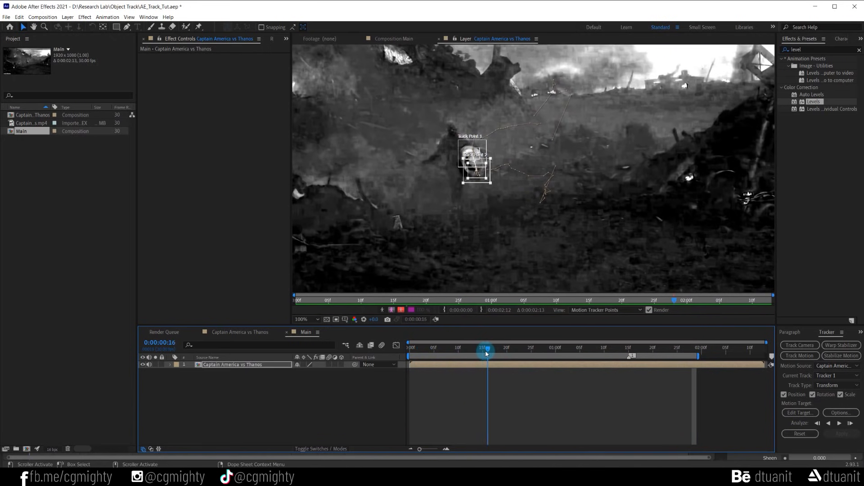
{"action": "key", "text": "b"}
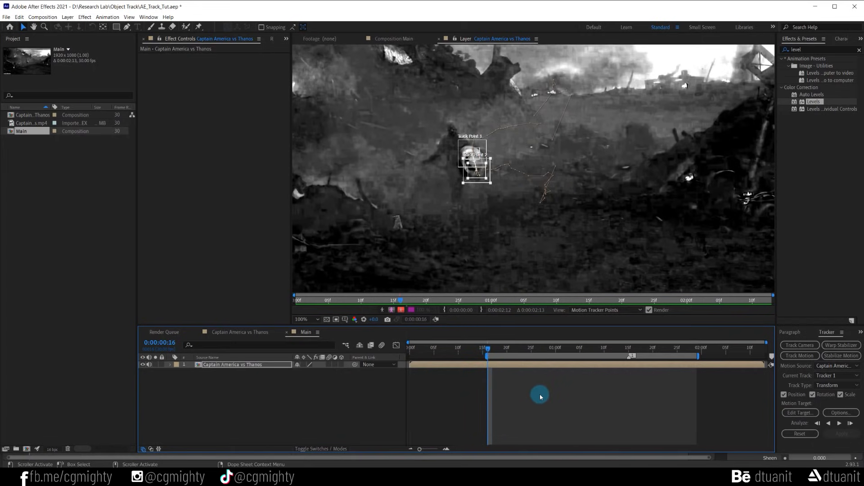
{"action": "key", "text": "space"}
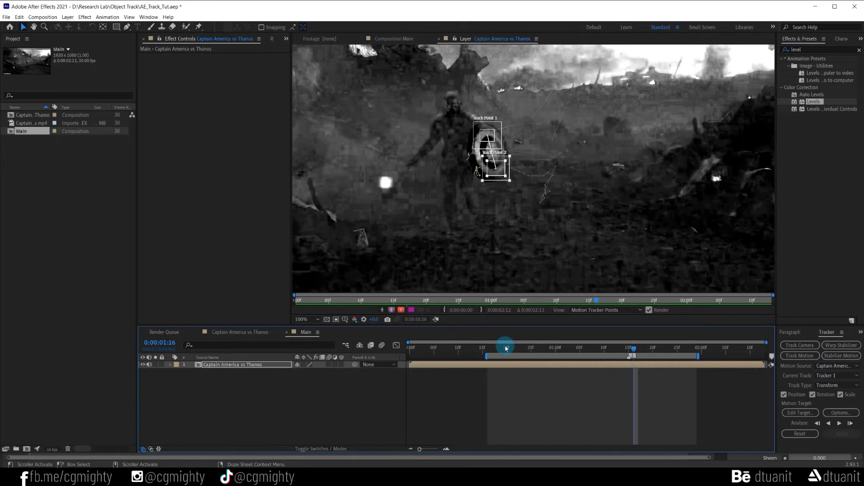
- Scrub through the tracked range and trim the Main composition to its work area
{"action": "left_click", "coordinate": [488, 351]}
{"action": "left_click_drag", "start_coordinate": [488, 350], "coordinate": [691, 367]}
{"action": "right_click", "coordinate": [660, 356]}
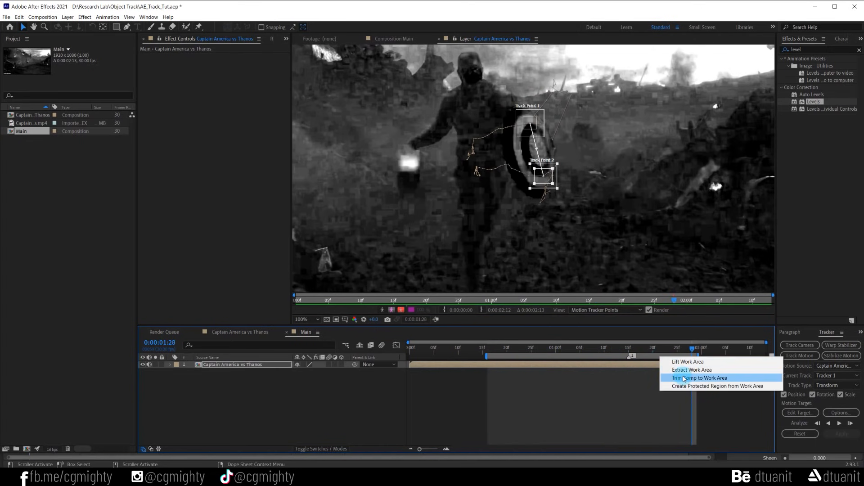
{"action": "left_click", "coordinate": [680, 378]}
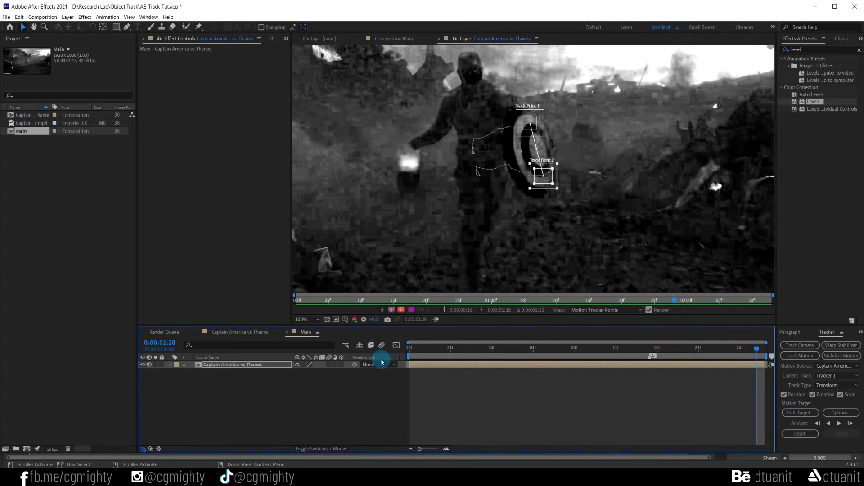
- Disable the Black & White and Levels effects on the footage inside the Captain America vs Thanos composition and return to Main
{"action": "left_click", "coordinate": [67, 17]}
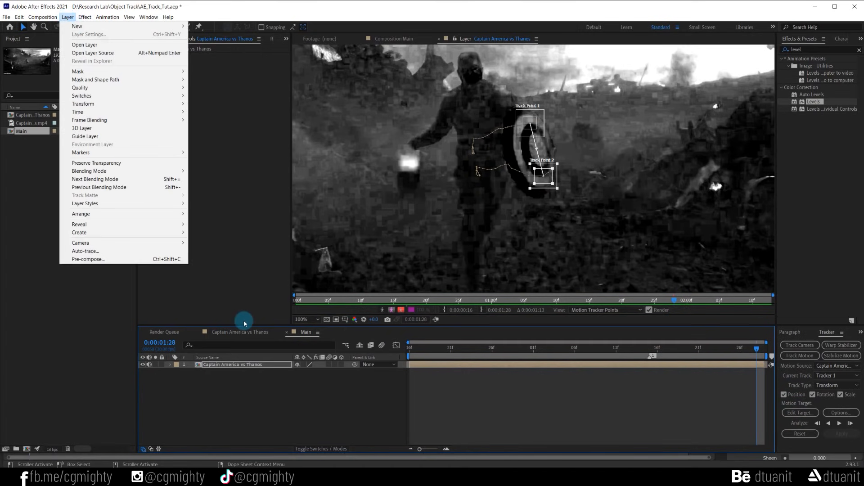
{"action": "left_click", "coordinate": [223, 381]}
{"action": "left_click", "coordinate": [220, 365]}
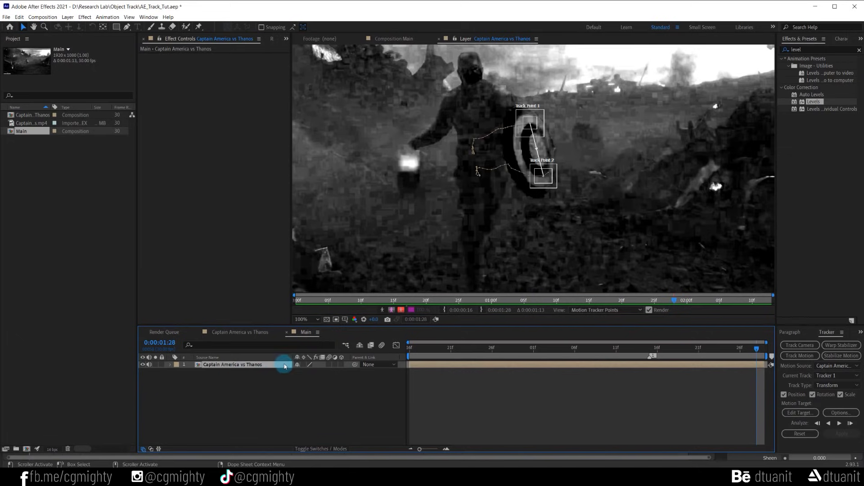
{"action": "left_click", "coordinate": [251, 331]}
{"action": "left_click", "coordinate": [156, 56]}
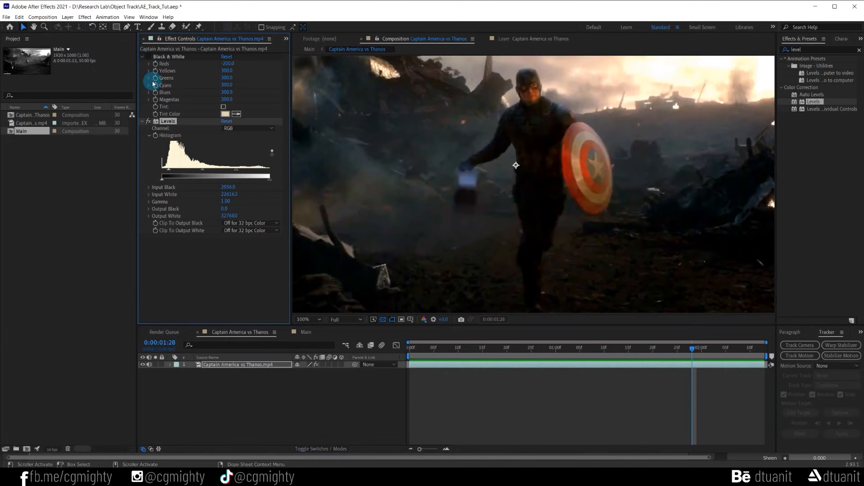
{"action": "left_click", "coordinate": [305, 332]}
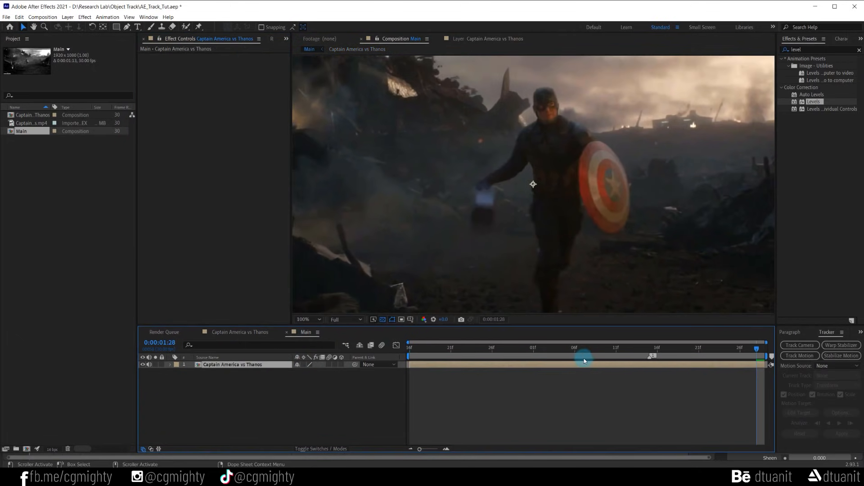
- Set the tracker's motion source to Captain America vs Thanos and check the track points on the colour footage up to 0:00:01:17
{"action": "left_click", "coordinate": [601, 348]}
{"action": "left_click", "coordinate": [828, 366]}
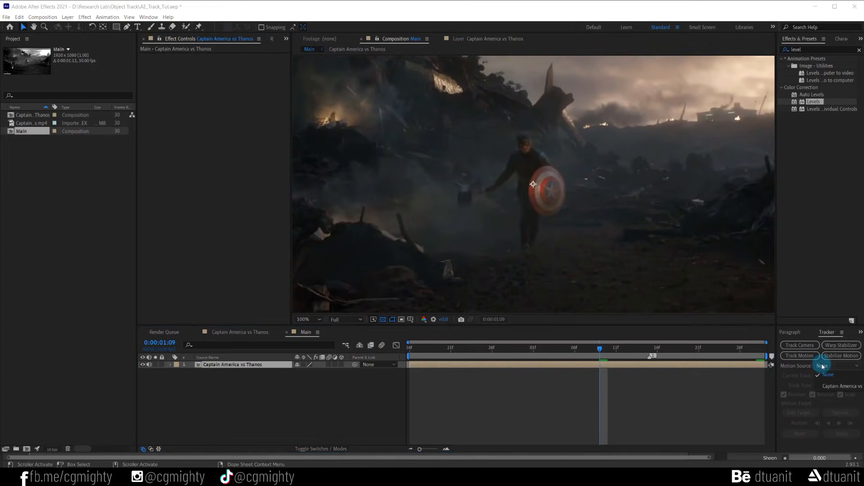
{"action": "left_click", "coordinate": [839, 386]}
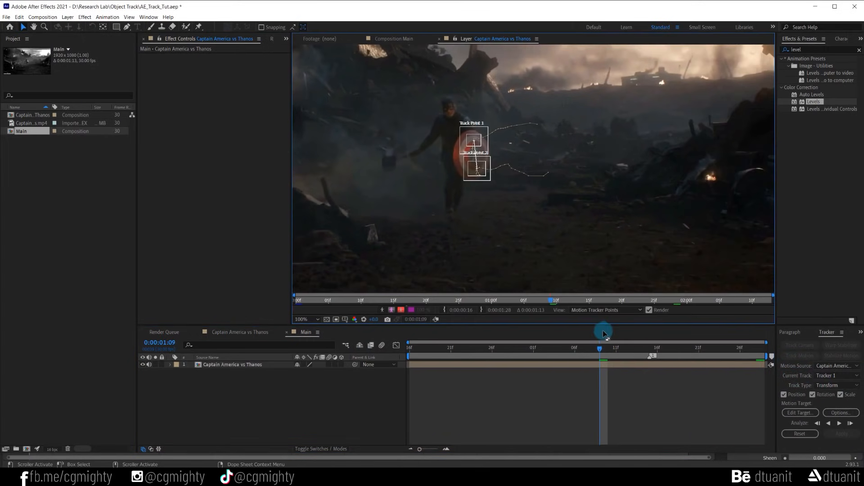
{"action": "left_click_drag", "start_coordinate": [603, 350], "coordinate": [665, 351]}
{"action": "left_click", "coordinate": [440, 180]}
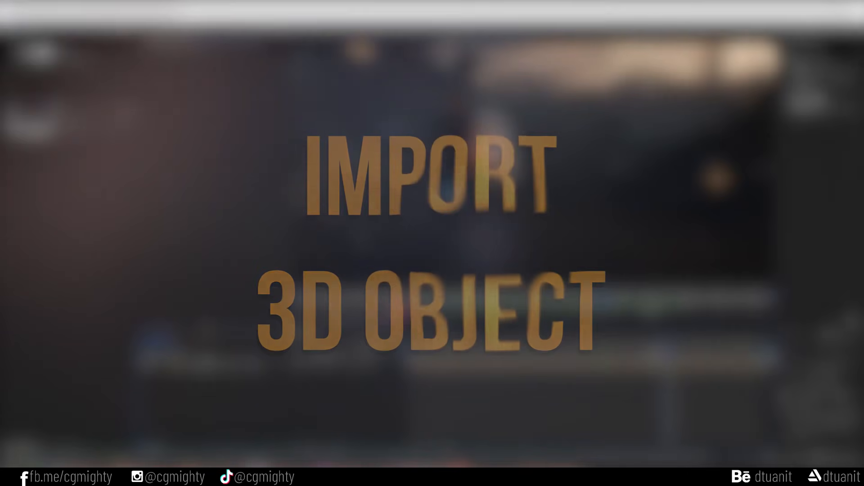
{"action": "left_click", "coordinate": [451, 194]}
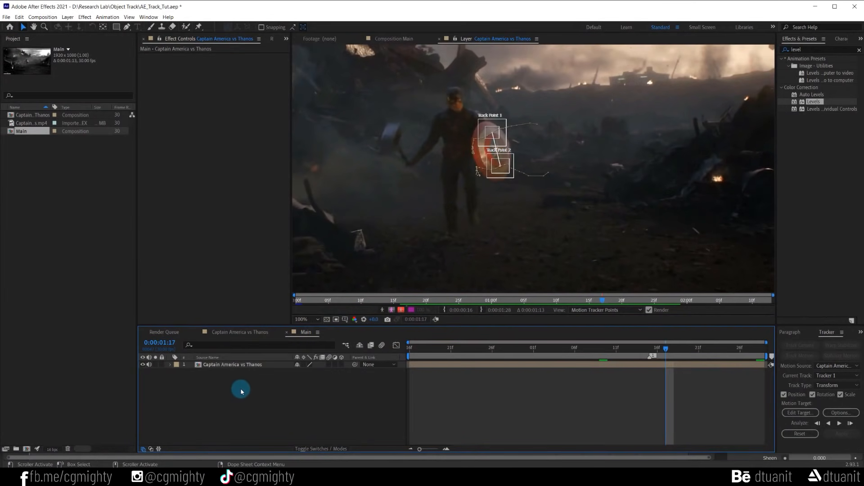
- Create a new 1920 x 1080 solid layer named E3D in the Main composition
{"action": "left_click", "coordinate": [85, 17]}
{"action": "mouse_move", "coordinate": [85, 26]}
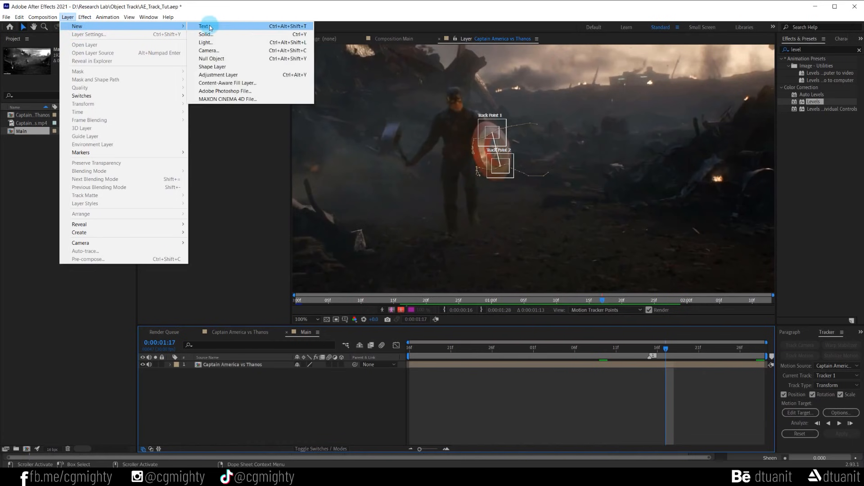
{"action": "left_click", "coordinate": [227, 39]}
{"action": "type", "text": "E3D"}
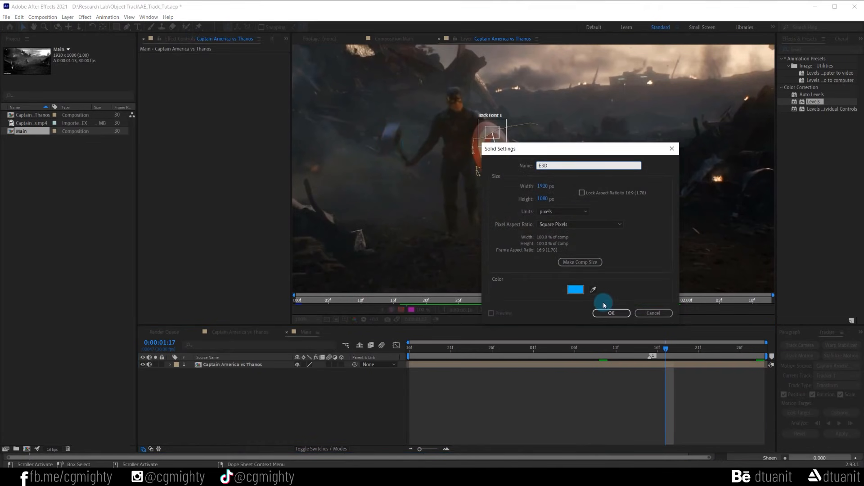
{"action": "left_click", "coordinate": [608, 312]}
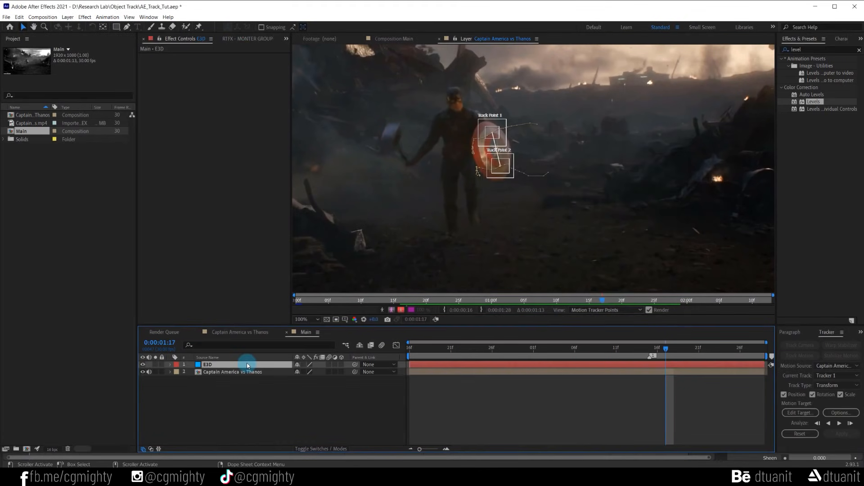
- Clear the effects search, apply the Video Copilot Element effect to the E3D layer and open its Scene Setup
{"action": "left_click", "coordinate": [808, 50]}
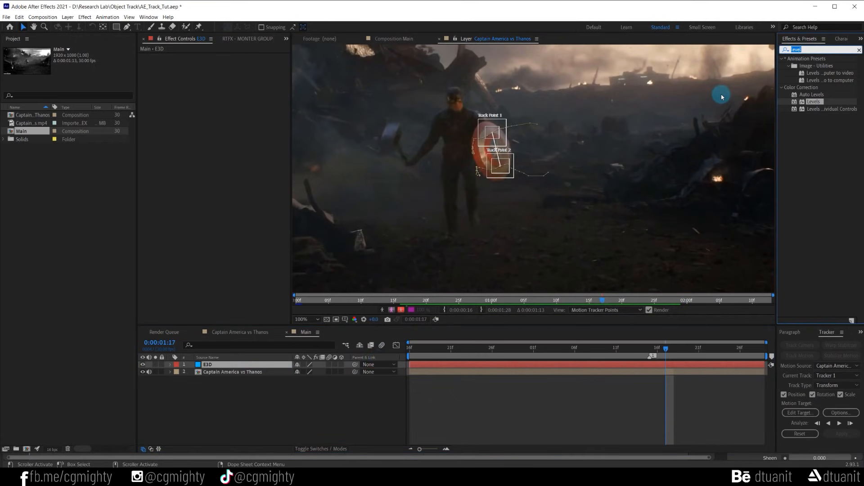
{"action": "key", "text": "BackSpace"}
{"action": "left_click", "coordinate": [85, 17]}
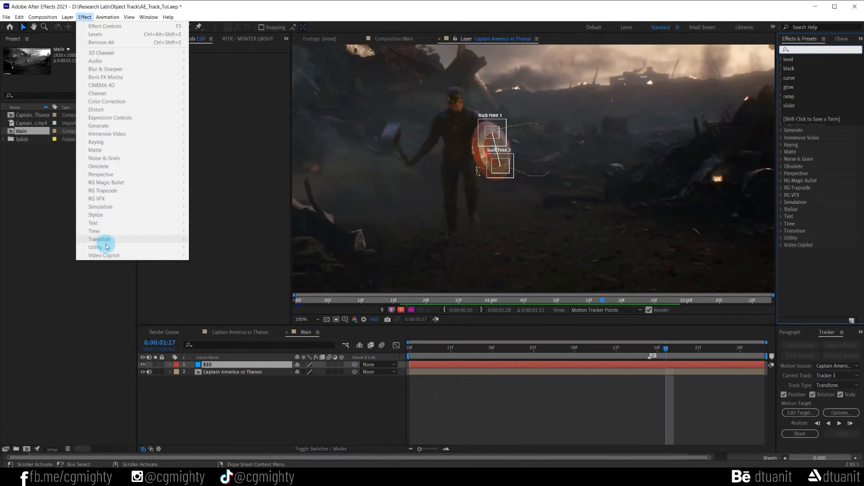
{"action": "left_click", "coordinate": [204, 363]}
{"action": "left_click", "coordinate": [69, 18]}
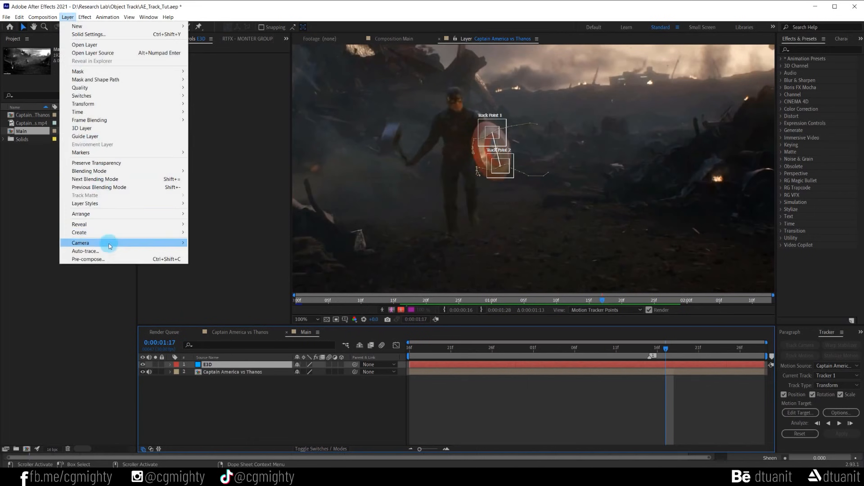
{"action": "mouse_move", "coordinate": [84, 18]}
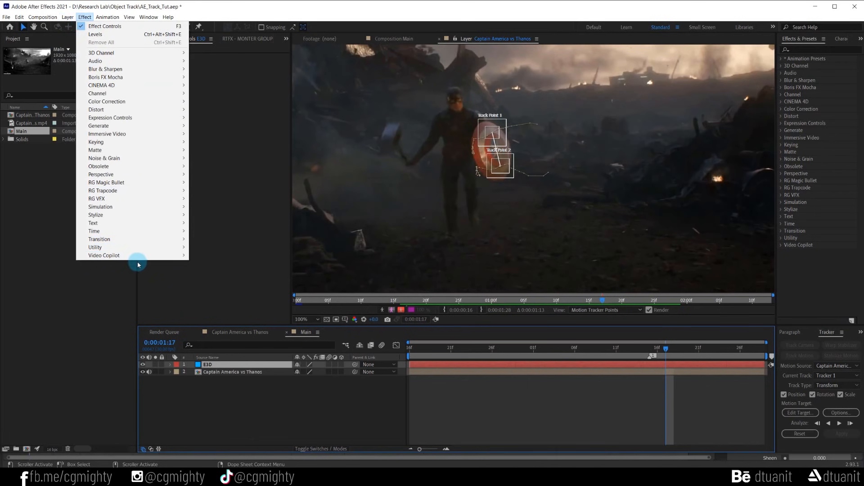
{"action": "mouse_move", "coordinate": [135, 255]}
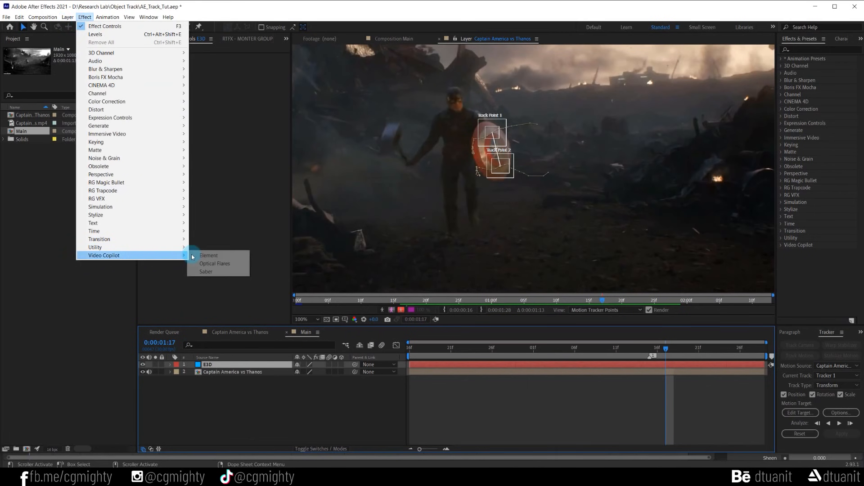
{"action": "left_click", "coordinate": [227, 255]}
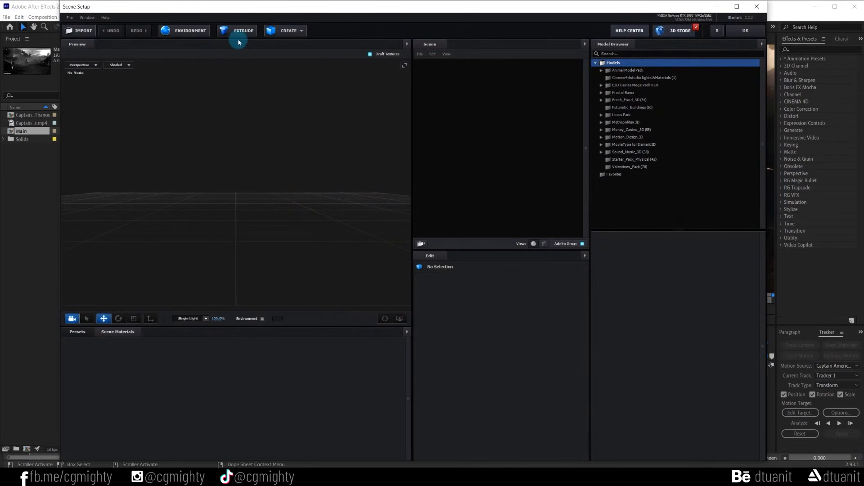
- Import the Shield OBJ model from the Object Track folder with the default import preferences
{"action": "left_click", "coordinate": [89, 31]}
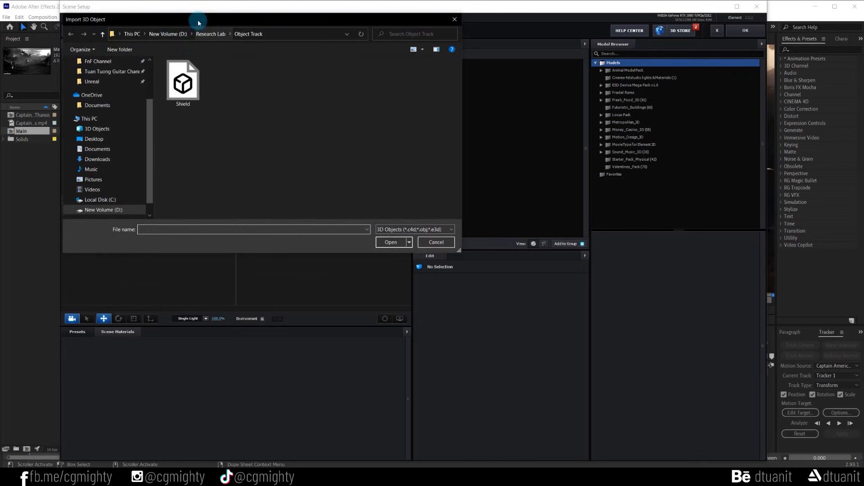
{"action": "left_click", "coordinate": [261, 155]}
{"action": "left_click", "coordinate": [463, 293]}
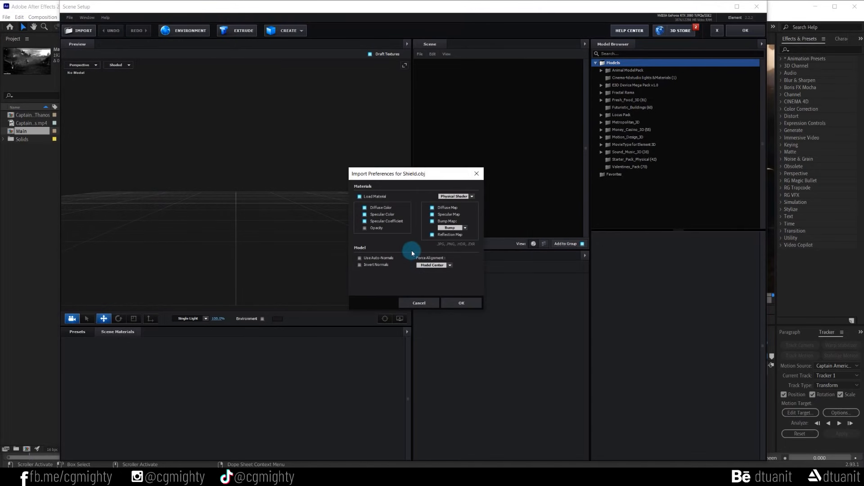
{"action": "left_click", "coordinate": [460, 303]}
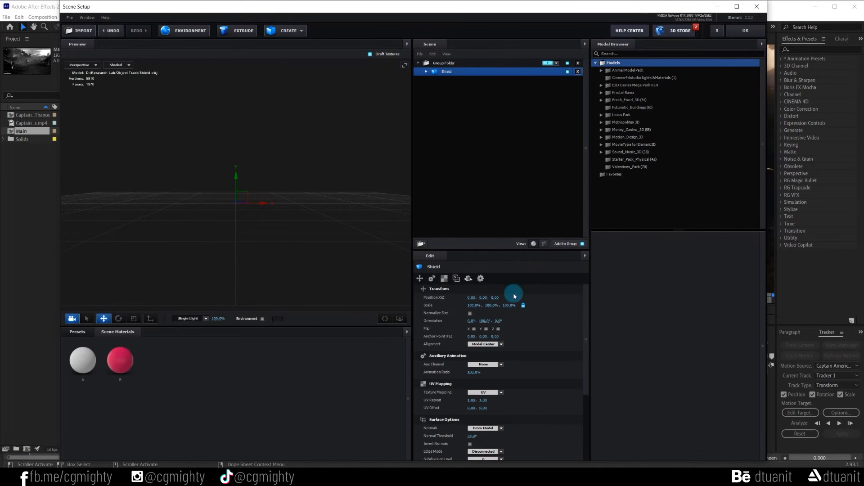
- Scale the imported Shield model uniformly to 10000% and frame the whole model in the preview
{"action": "left_click_drag", "start_coordinate": [241, 183], "coordinate": [243, 206]}
{"action": "left_click", "coordinate": [87, 316]}
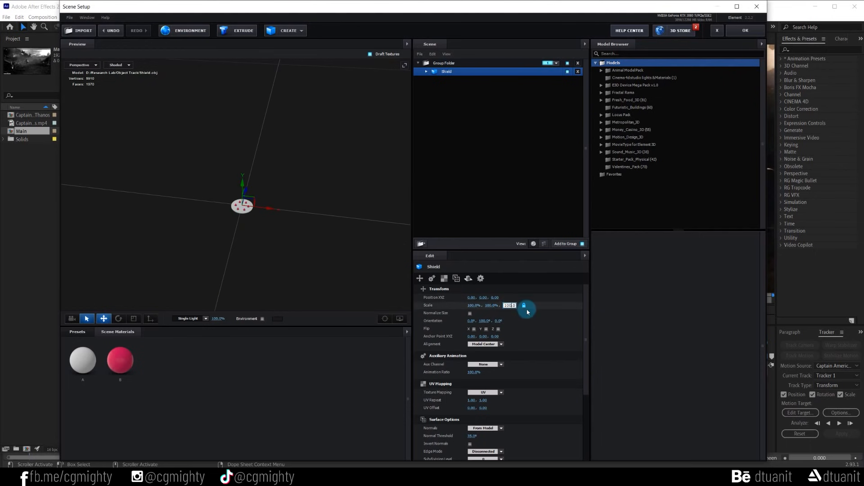
{"action": "key", "text": "Return"}
{"action": "scroll", "coordinate": [162, 155], "scroll_direction": "down", "scroll_amount": 10}
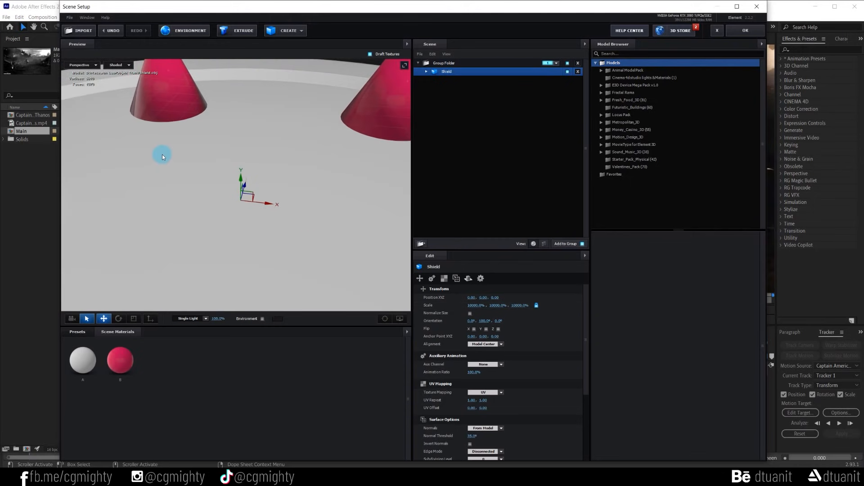
{"action": "scroll", "coordinate": [168, 157], "scroll_direction": "down", "scroll_amount": 3}
{"action": "left_click_drag", "start_coordinate": [172, 163], "coordinate": [206, 184]}
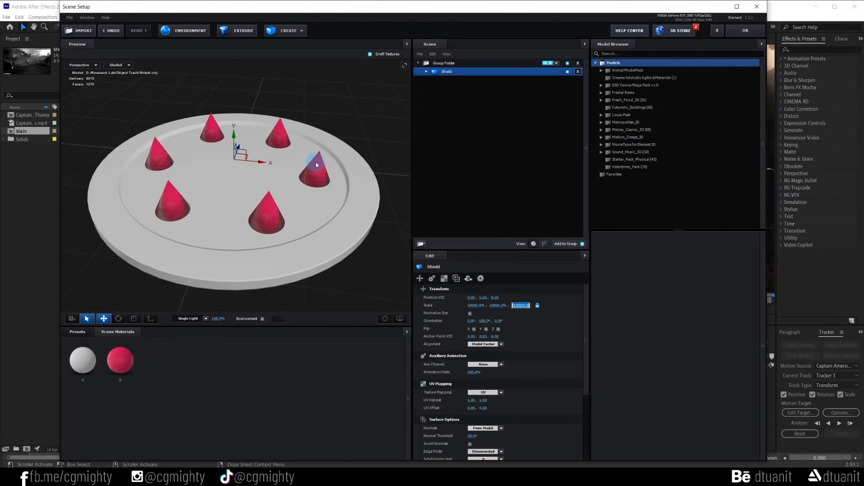
- Apply the metal_flake_painted_blue preset from the Pro_Shaders_2 Metal materials to the shield body's material A
{"action": "left_click", "coordinate": [429, 73]}
{"action": "left_click", "coordinate": [467, 89]}
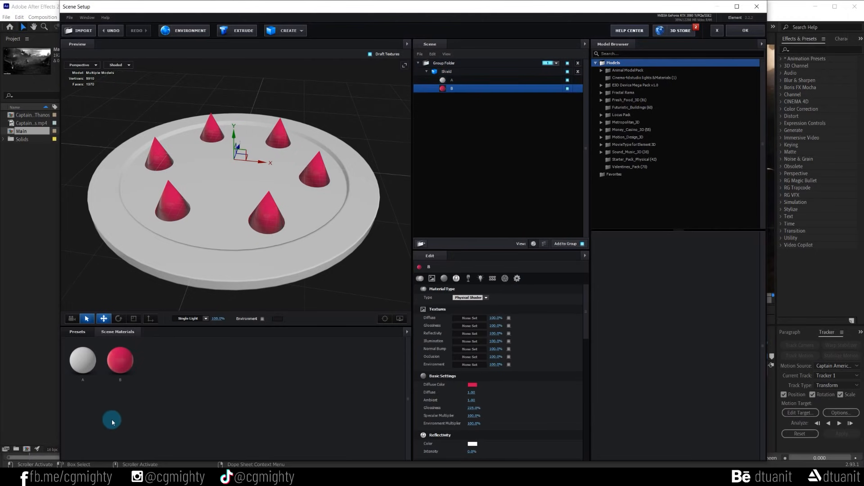
{"action": "left_click", "coordinate": [79, 337]}
{"action": "double_click", "coordinate": [83, 355]}
{"action": "left_click", "coordinate": [101, 371]}
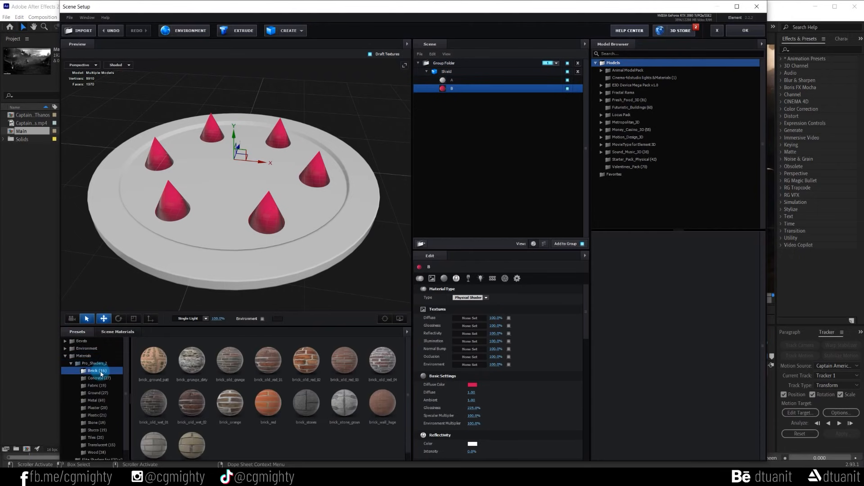
{"action": "left_click", "coordinate": [99, 400]}
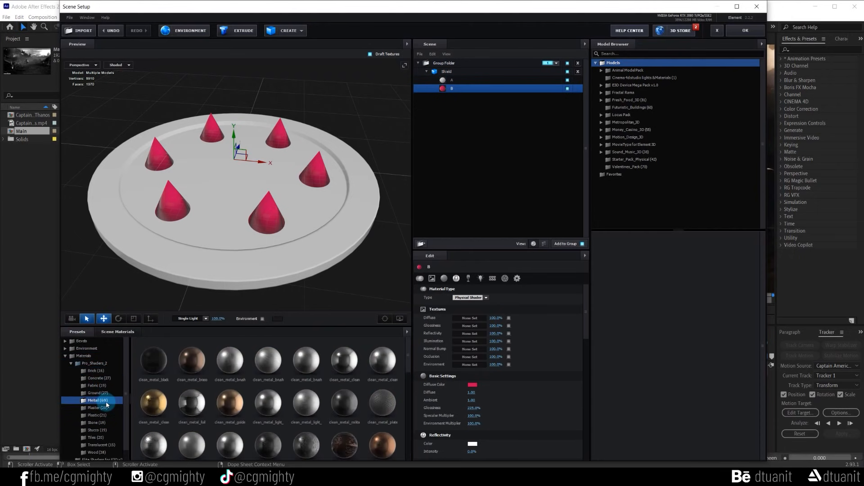
{"action": "scroll", "coordinate": [225, 404], "scroll_direction": "down", "scroll_amount": 3}
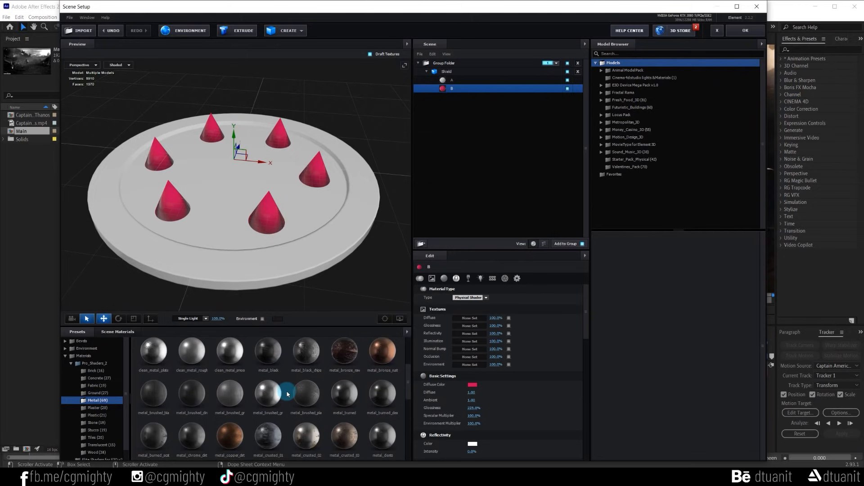
{"action": "scroll", "coordinate": [287, 394], "scroll_direction": "down", "scroll_amount": 1}
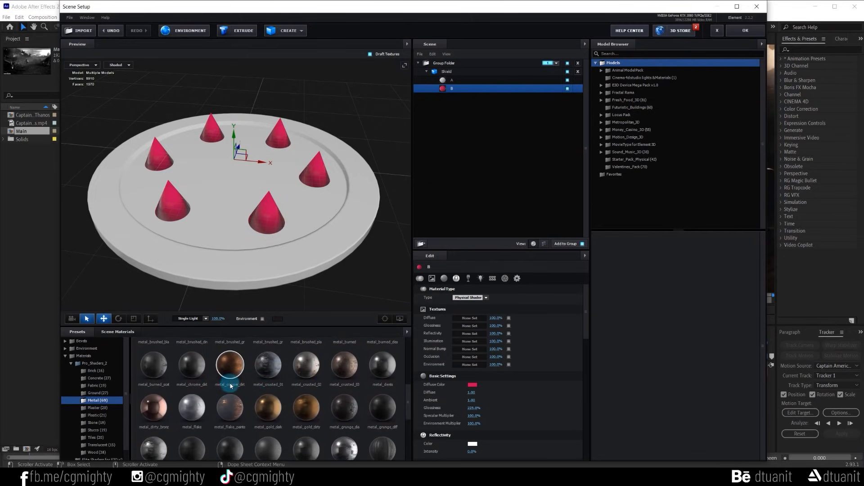
{"action": "scroll", "coordinate": [230, 386], "scroll_direction": "down", "scroll_amount": 2}
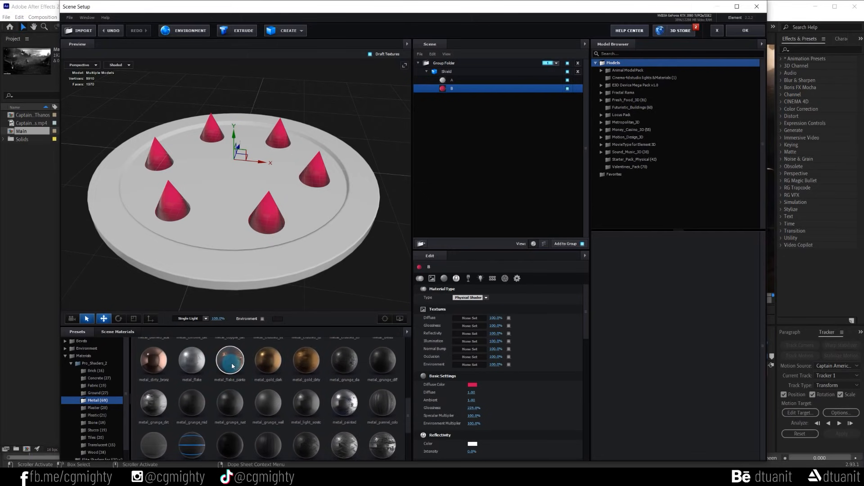
{"action": "left_click_drag", "start_coordinate": [232, 366], "coordinate": [373, 187]}
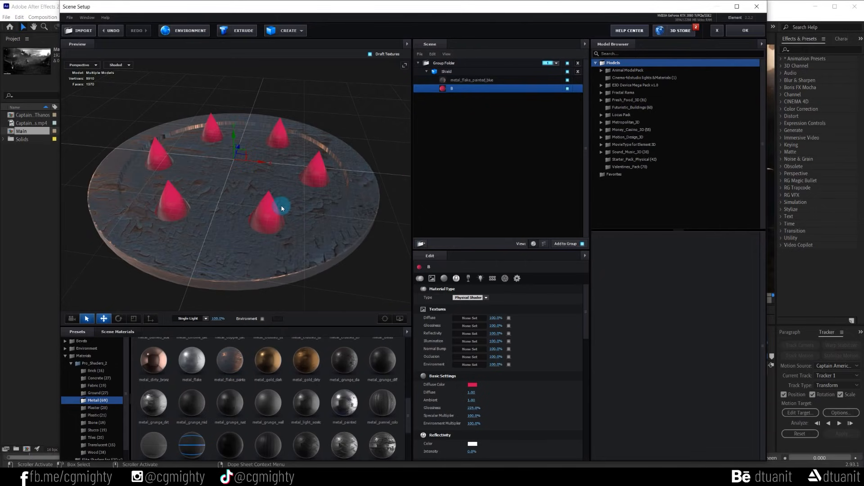
- Browse the metal and plastic material presets and apply metal_crusted_01 to the spikes' material B
{"action": "left_click_drag", "start_coordinate": [257, 191], "coordinate": [247, 264]}
{"action": "scroll", "coordinate": [297, 377], "scroll_direction": "down", "scroll_amount": 4}
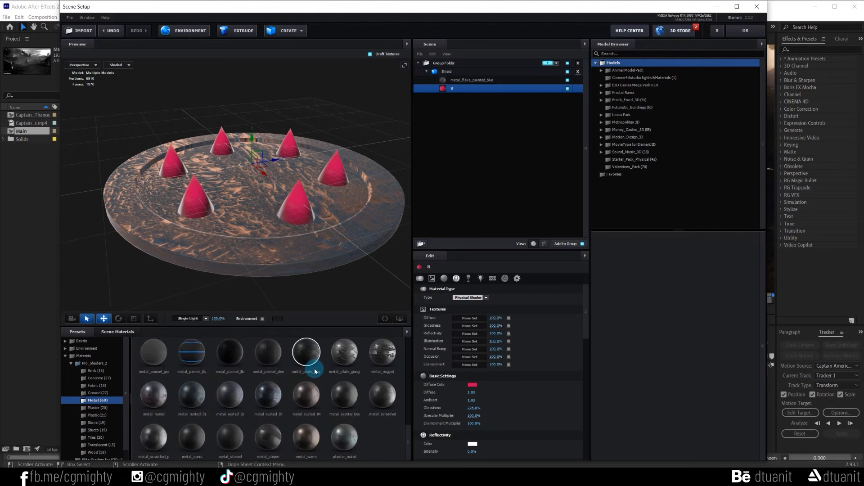
{"action": "scroll", "coordinate": [246, 389], "scroll_direction": "up", "scroll_amount": 5}
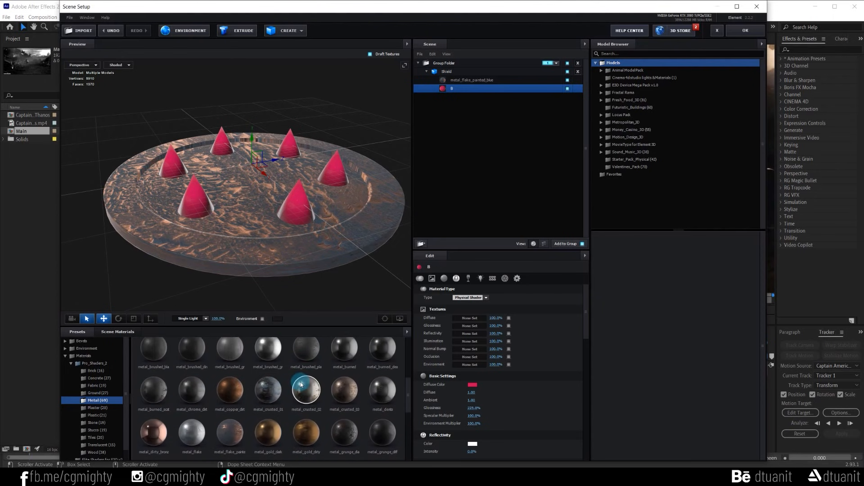
{"action": "scroll", "coordinate": [303, 384], "scroll_direction": "up", "scroll_amount": 3}
{"action": "scroll", "coordinate": [303, 383], "scroll_direction": "up", "scroll_amount": 1}
{"action": "scroll", "coordinate": [304, 384], "scroll_direction": "down", "scroll_amount": 1}
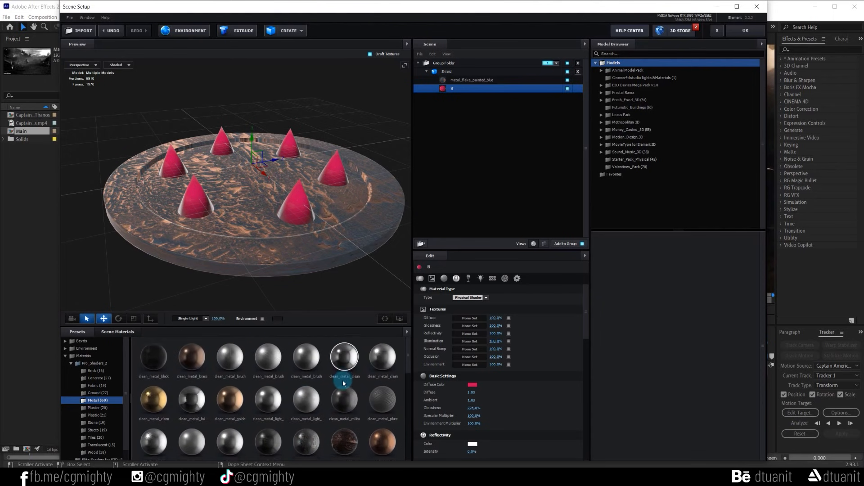
{"action": "left_click", "coordinate": [100, 407]}
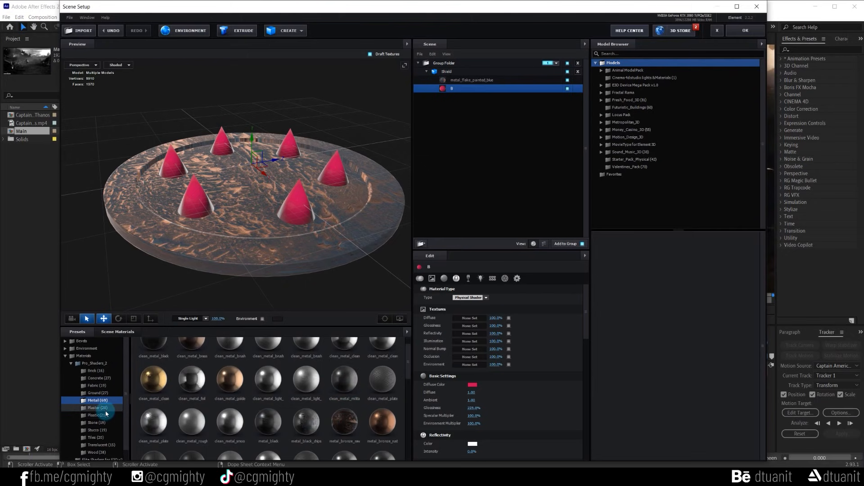
{"action": "left_click", "coordinate": [105, 415]}
{"action": "scroll", "coordinate": [192, 398], "scroll_direction": "down", "scroll_amount": 1}
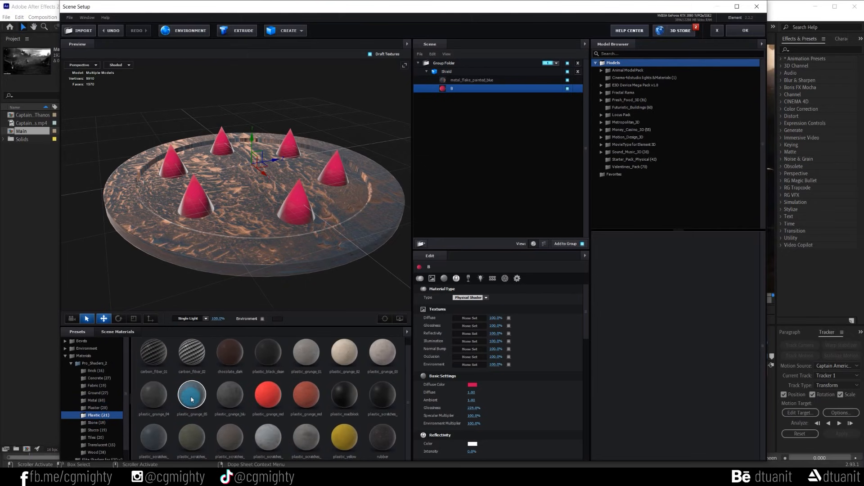
{"action": "left_click", "coordinate": [98, 407]}
{"action": "scroll", "coordinate": [231, 390], "scroll_direction": "down", "scroll_amount": 2}
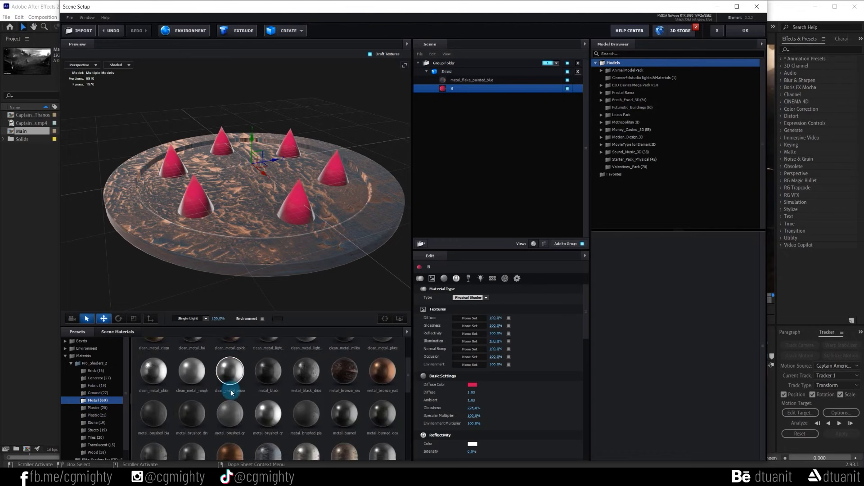
{"action": "left_click_drag", "start_coordinate": [270, 442], "coordinate": [466, 87]}
- Set the Shield model's texture mapping to Box
{"action": "left_click_drag", "start_coordinate": [313, 210], "coordinate": [247, 206]}
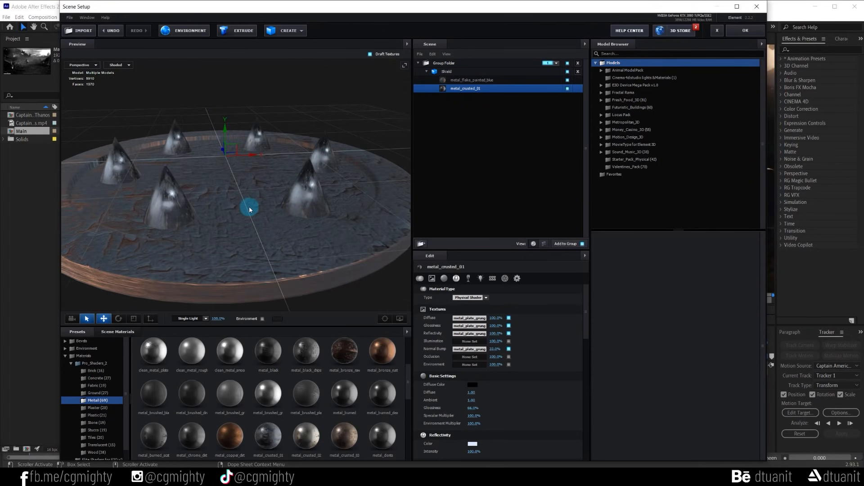
{"action": "left_click", "coordinate": [481, 80]}
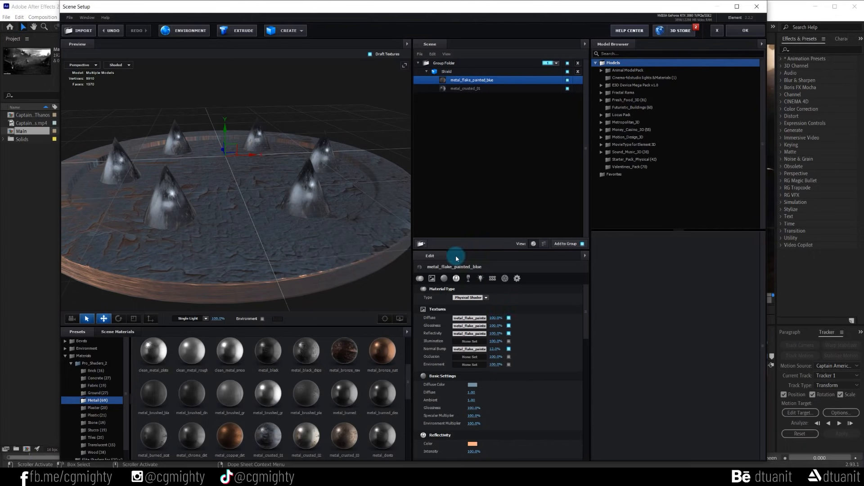
{"action": "left_click", "coordinate": [463, 73]}
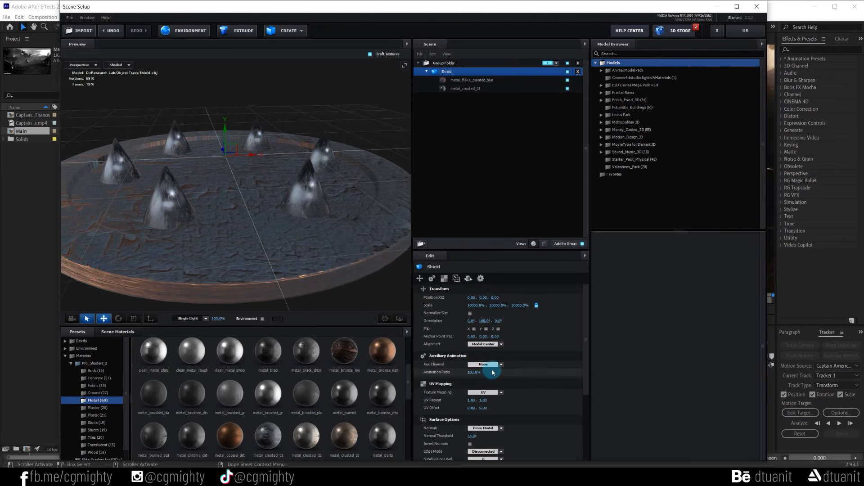
{"action": "left_click", "coordinate": [492, 393]}
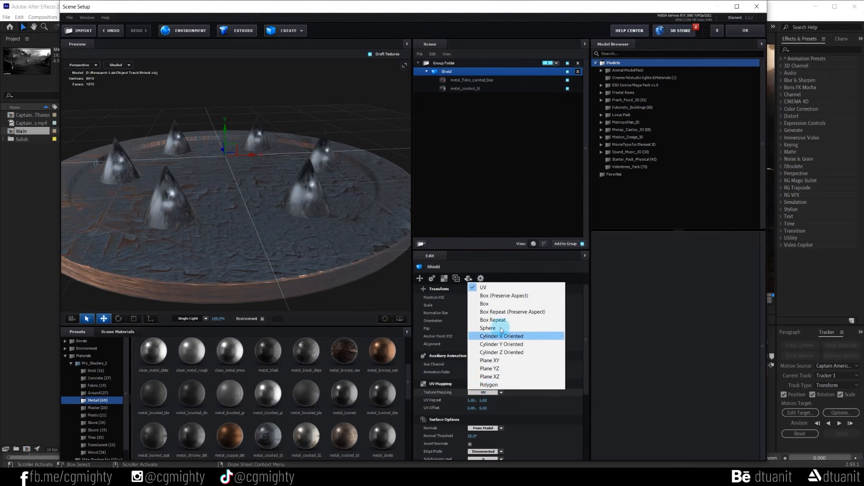
{"action": "left_click", "coordinate": [495, 303]}
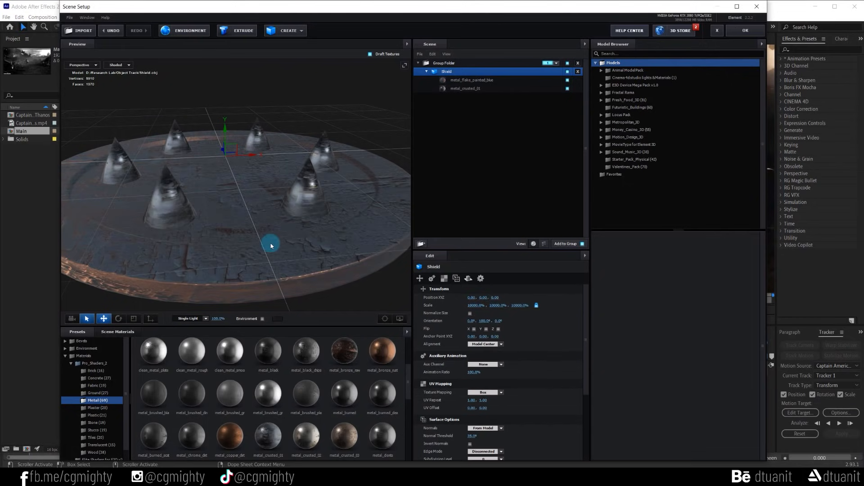
- Replace the scene's environment texture with the Basic_2K_09 image and accept the texture settings
{"action": "left_click_drag", "start_coordinate": [270, 245], "coordinate": [266, 216]}
{"action": "left_click", "coordinate": [203, 30]}
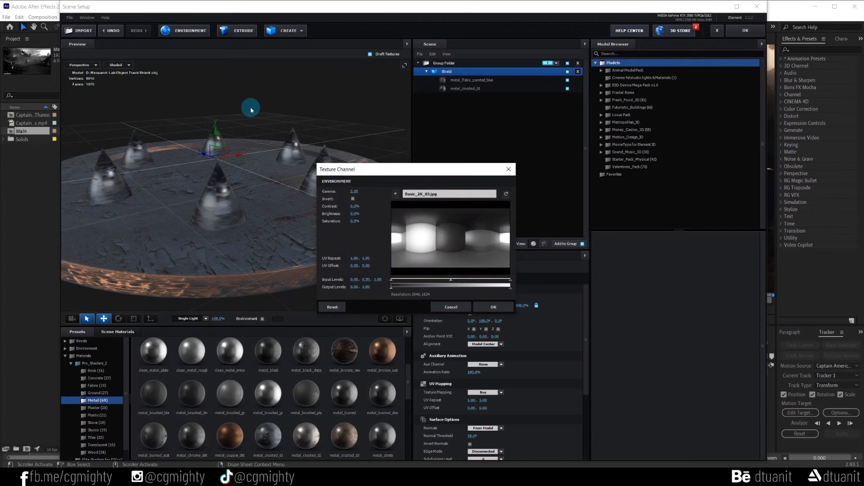
{"action": "left_click", "coordinate": [427, 193]}
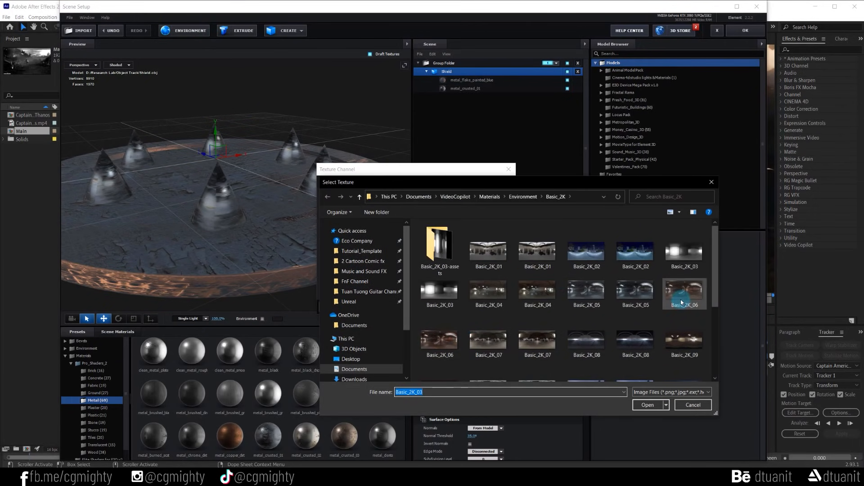
{"action": "scroll", "coordinate": [682, 302], "scroll_direction": "down", "scroll_amount": 2}
{"action": "left_click", "coordinate": [446, 297]}
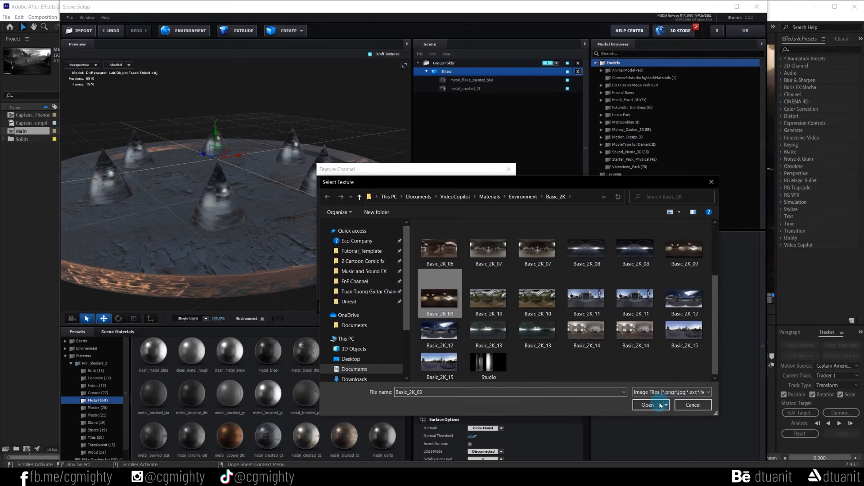
{"action": "left_click", "coordinate": [648, 405]}
{"action": "left_click", "coordinate": [456, 301]}
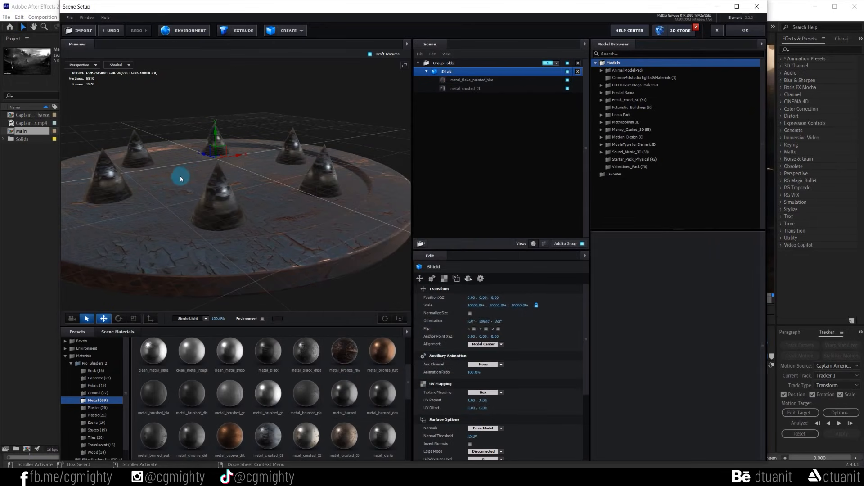
- Accept the Scene Setup and show the Main composition in the viewer at 0:00:01:17
{"action": "left_click_drag", "start_coordinate": [180, 179], "coordinate": [163, 178]}
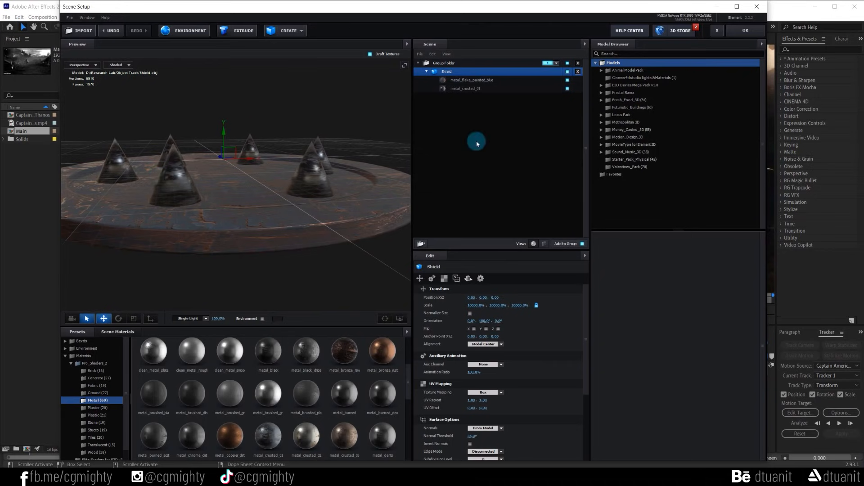
{"action": "left_click", "coordinate": [746, 30]}
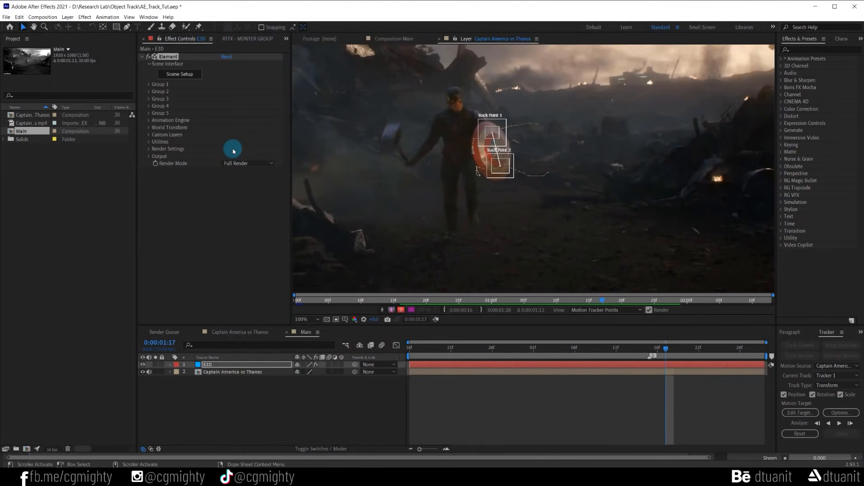
{"action": "left_click", "coordinate": [448, 404]}
{"action": "mouse_move", "coordinate": [665, 351]}
{"action": "left_mouse_down"}
{"action": "mouse_move", "coordinate": [656, 350]}
{"action": "mouse_move", "coordinate": [666, 351]}
{"action": "left_mouse_up"}
{"action": "left_click", "coordinate": [391, 39]}
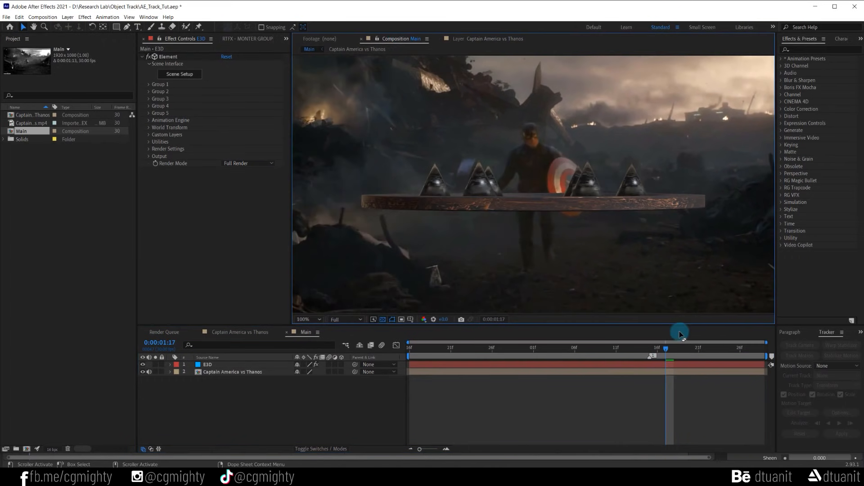
{"action": "left_click", "coordinate": [668, 355]}
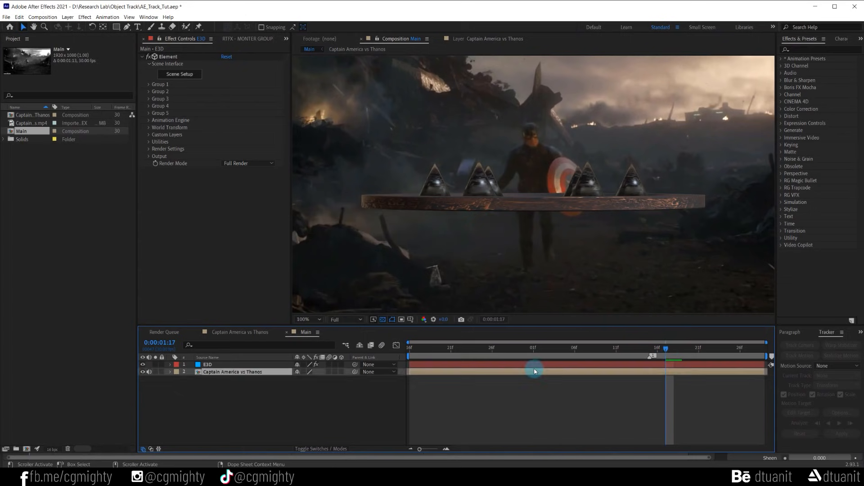
- Create a group null for Group 1 from the Element effect on the E3D layer
{"action": "left_click", "coordinate": [534, 366]}
{"action": "left_click", "coordinate": [148, 86]}
{"action": "left_click", "coordinate": [149, 84]}
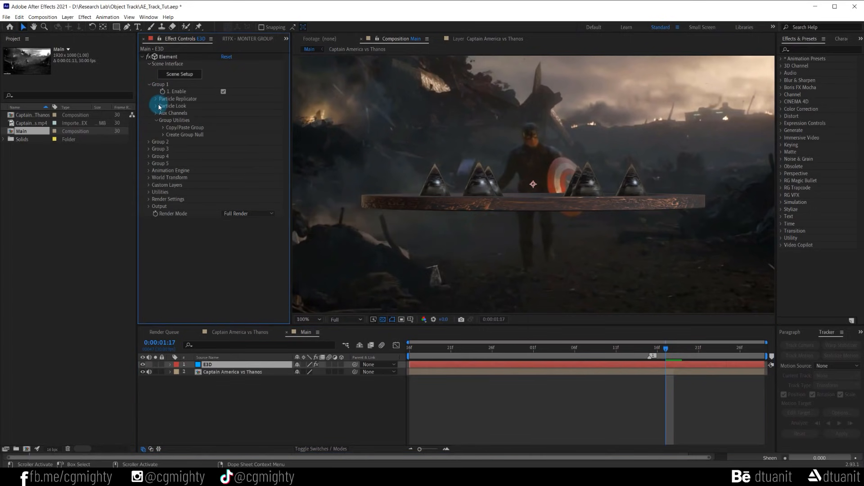
{"action": "left_click", "coordinate": [163, 134]}
{"action": "left_click", "coordinate": [187, 145]}
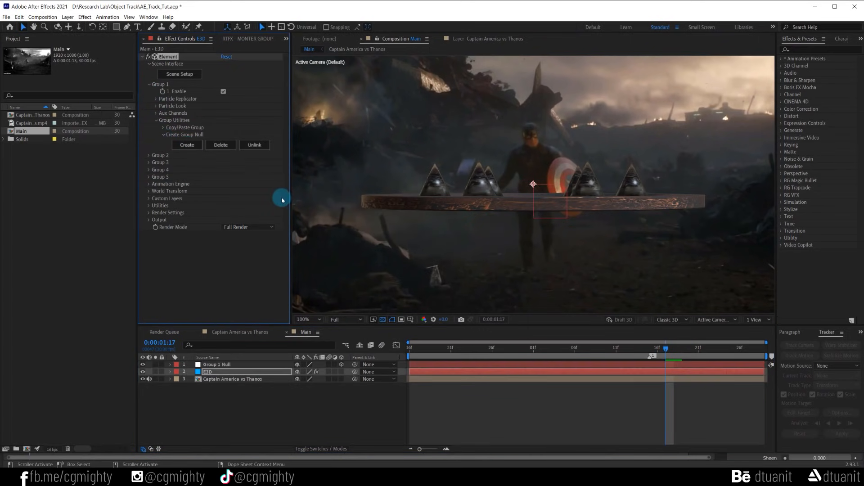
- Open the motion tracker of the Captain America vs Thanos layer and set its motion target to the Group 1 Null layer
{"action": "left_click", "coordinate": [235, 366]}
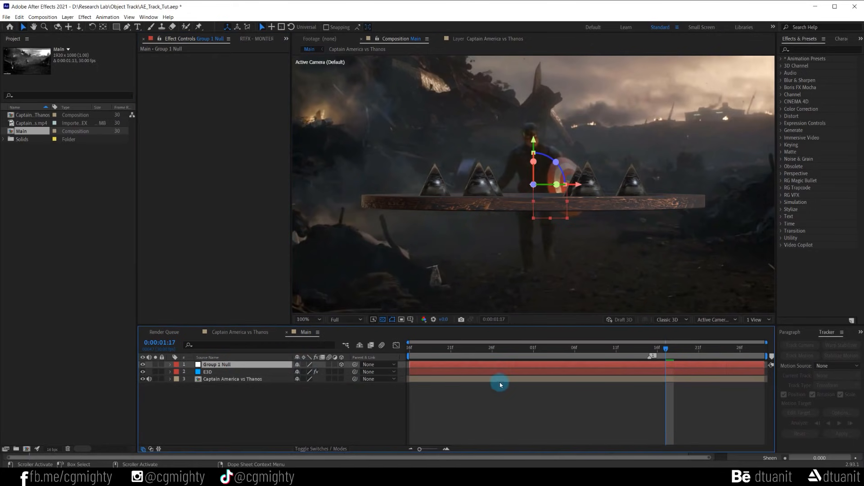
{"action": "left_click", "coordinate": [532, 372]}
{"action": "left_click", "coordinate": [642, 379]}
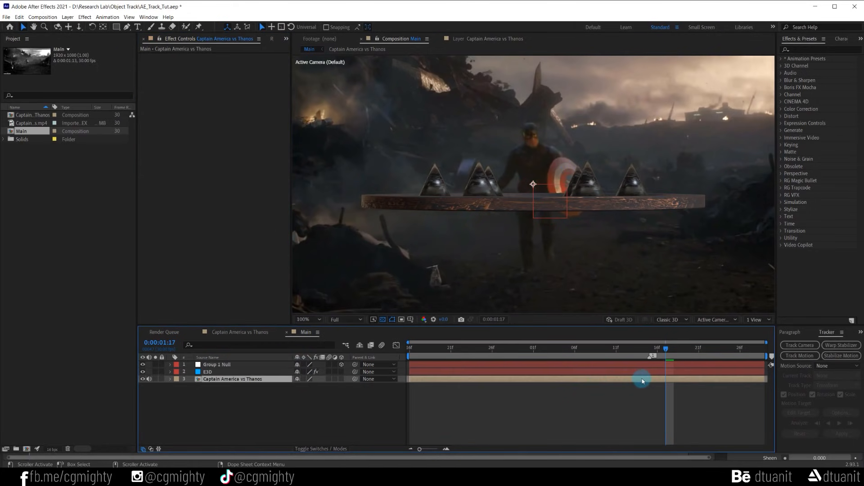
{"action": "left_click", "coordinate": [804, 359]}
{"action": "left_click", "coordinate": [807, 413]}
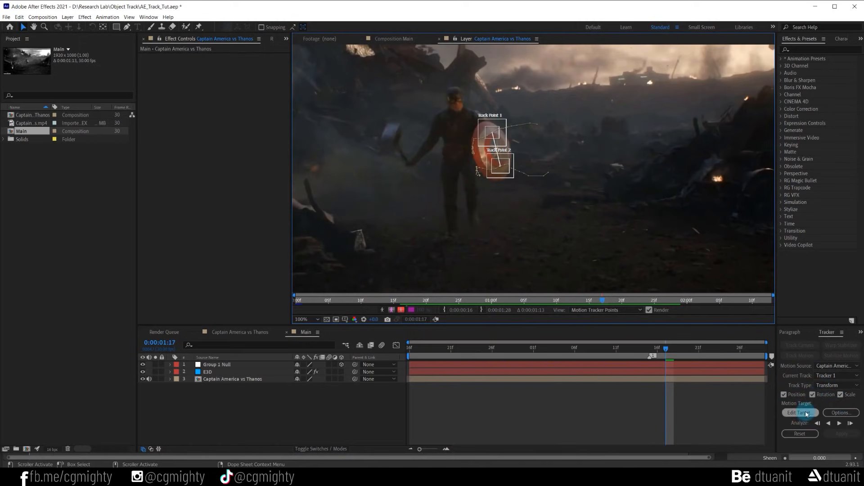
{"action": "left_click", "coordinate": [580, 227]}
{"action": "left_click", "coordinate": [587, 234]}
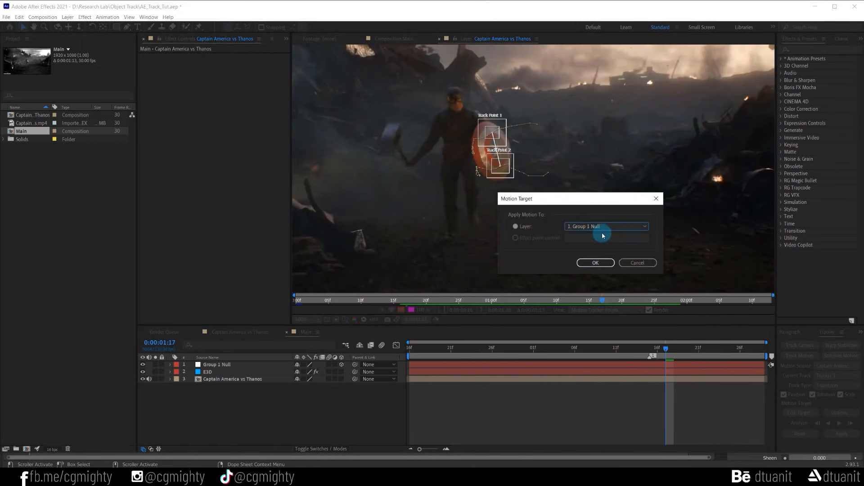
{"action": "left_click", "coordinate": [600, 263]}
- Apply the tracker's position, scale and rotation data to Group 1 Null and collapse the layer's properties
{"action": "left_click", "coordinate": [833, 432]}
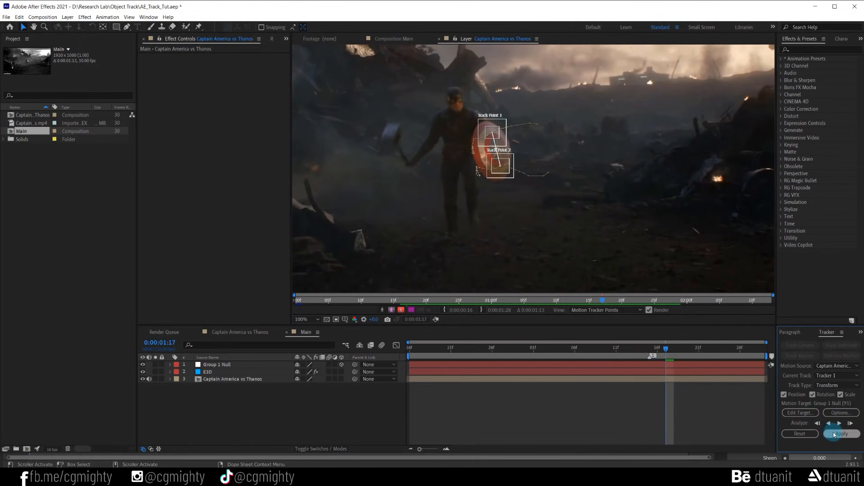
{"action": "left_click", "coordinate": [589, 247]}
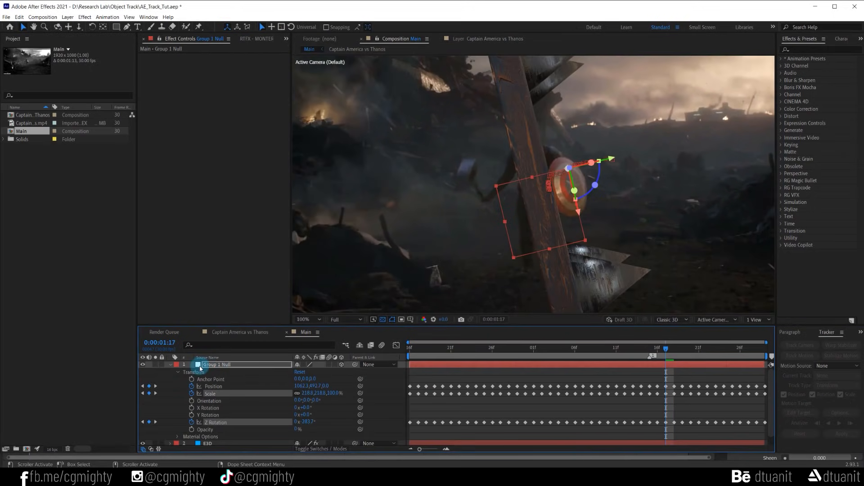
{"action": "left_click", "coordinate": [173, 365]}
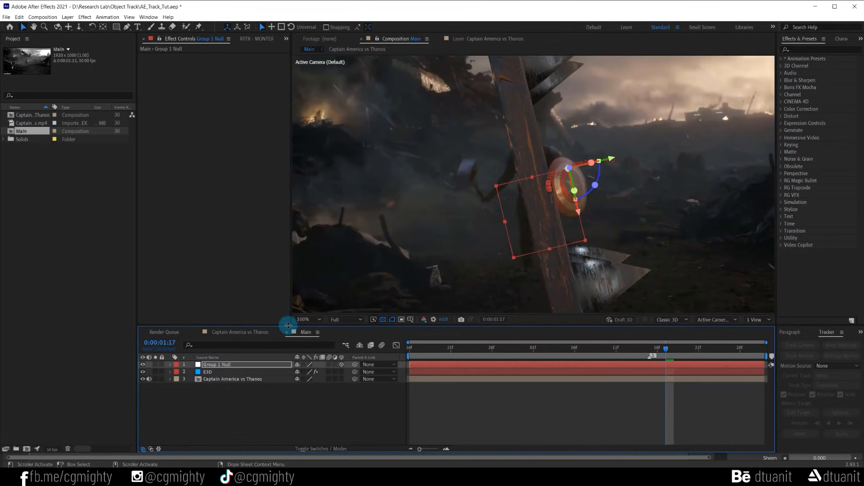
- Enlarge the timeline area, reveal the keyframed properties of Group 1 Null and move to 0:00:01:16
{"action": "left_click_drag", "start_coordinate": [288, 325], "coordinate": [288, 311]}
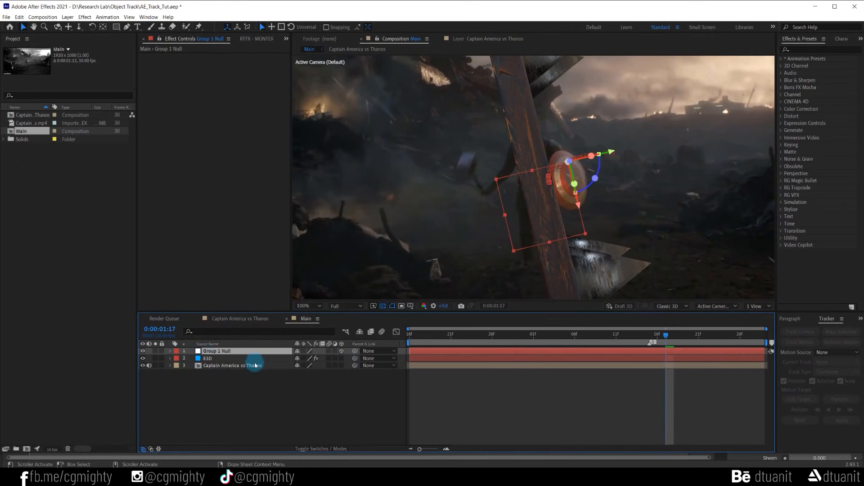
{"action": "left_click", "coordinate": [217, 360]}
{"action": "left_click", "coordinate": [231, 352]}
{"action": "key", "text": "u"}
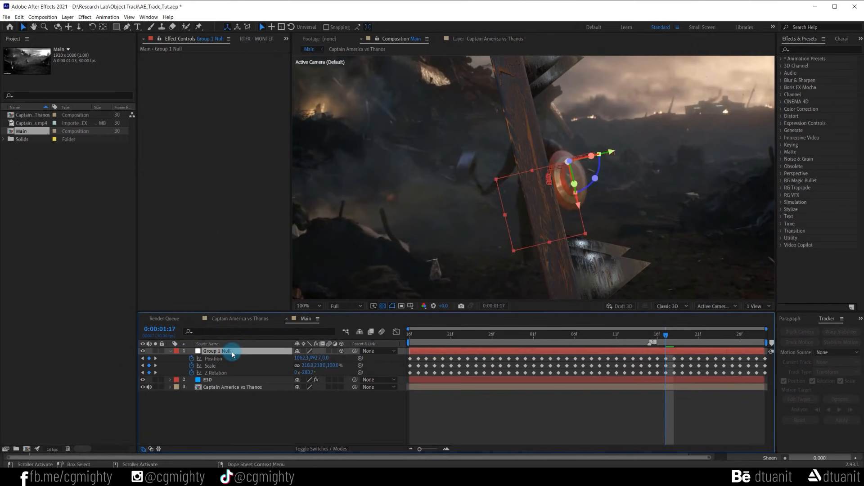
{"action": "left_click", "coordinate": [232, 381]}
{"action": "left_click_drag", "start_coordinate": [587, 337], "coordinate": [657, 338]}
{"action": "left_click", "coordinate": [210, 363]}
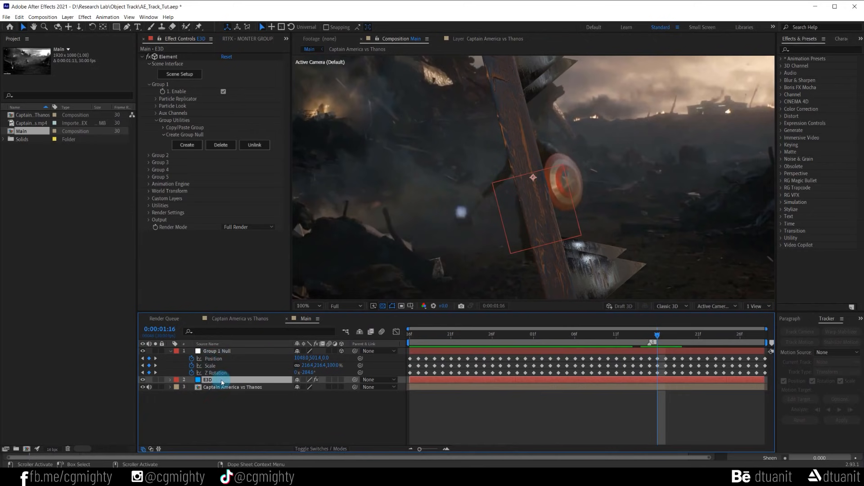
- Add the rotation properties to Group 1 Null's displayed properties and set its Y orientation to 49°
{"action": "left_click", "coordinate": [227, 352]}
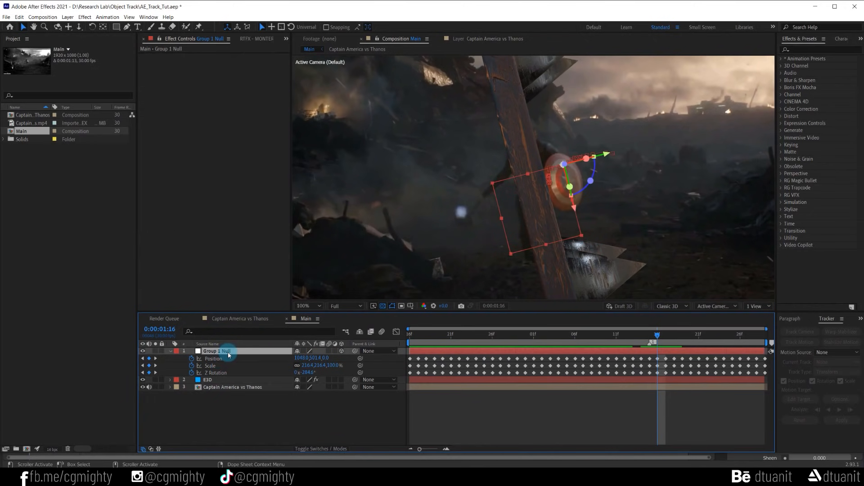
{"action": "key", "text": "shift+r"}
{"action": "left_click", "coordinate": [234, 376]}
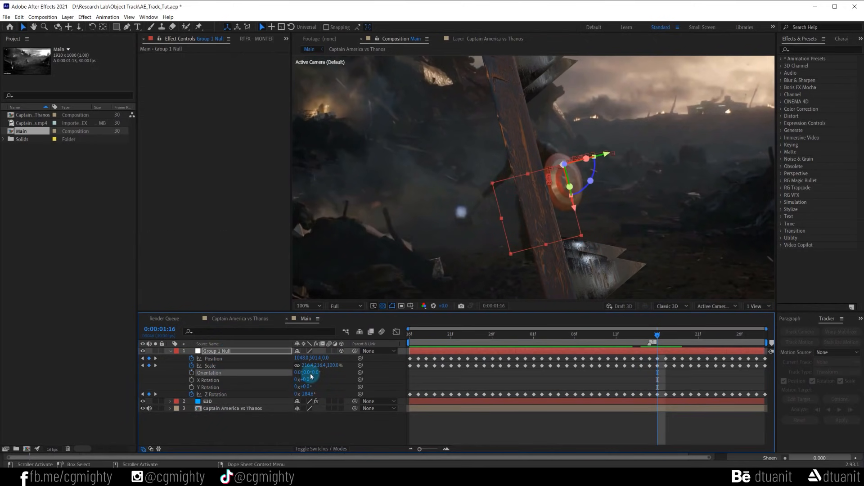
{"action": "left_click_drag", "start_coordinate": [306, 372], "coordinate": [325, 375]}
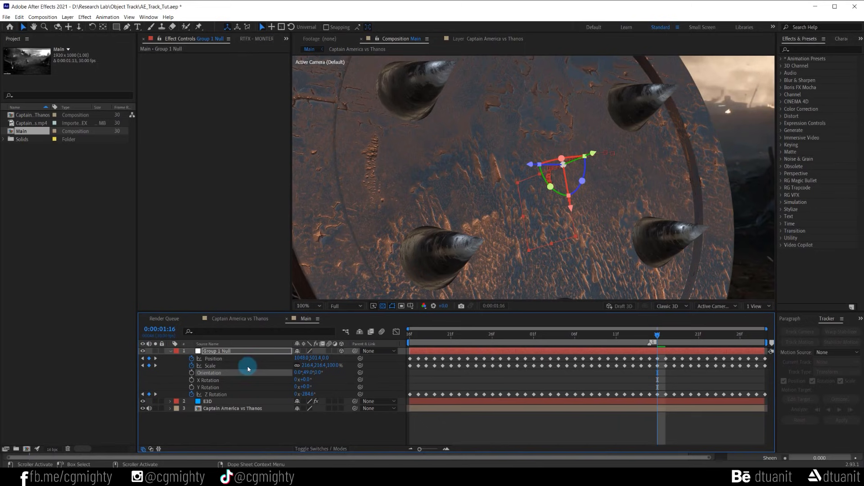
- In Element's Group 1 Particle Look settings on the E3D layer, try Particle Size 2 and 1.5, and settle on 1.3
{"action": "left_click", "coordinate": [228, 402]}
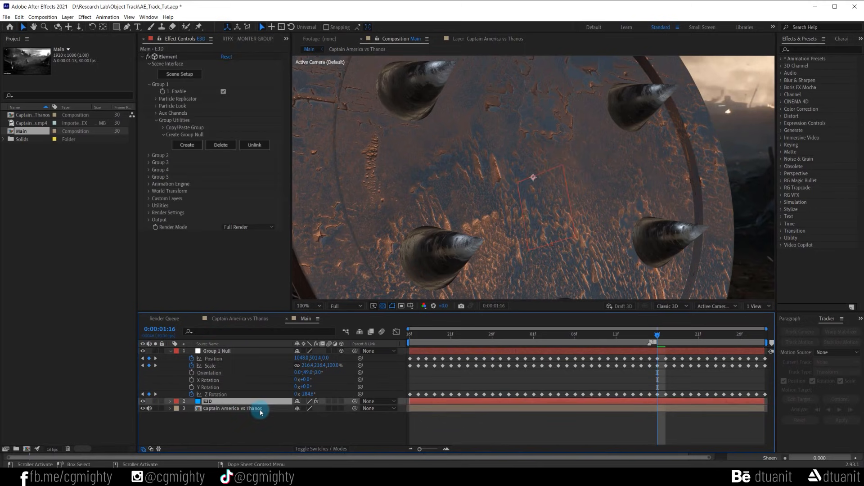
{"action": "left_click", "coordinate": [157, 106]}
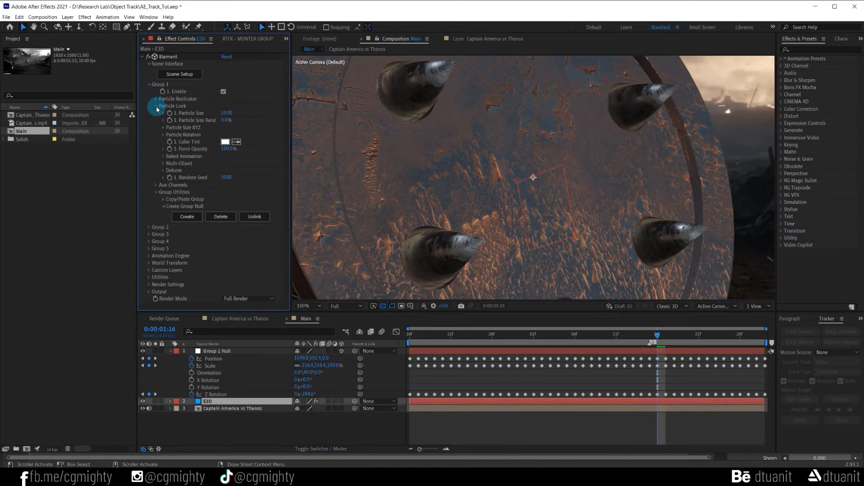
{"action": "left_click", "coordinate": [228, 114]}
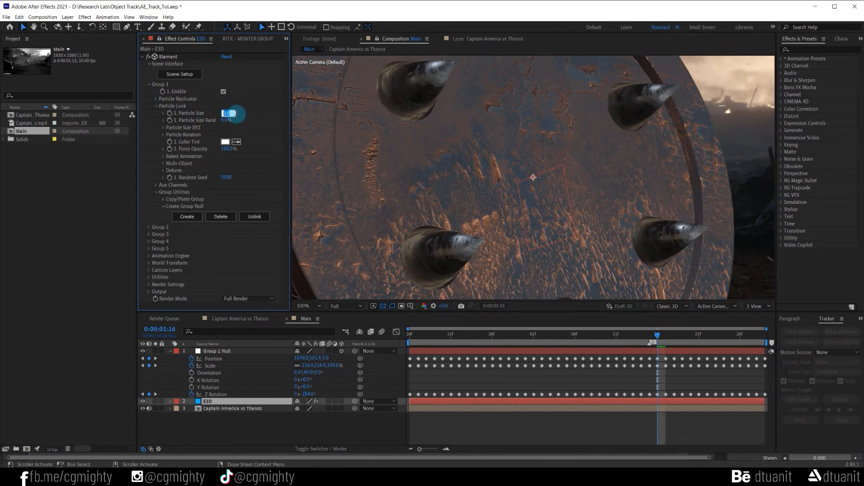
{"action": "type", "text": "2"}
{"action": "key", "text": "Return"}
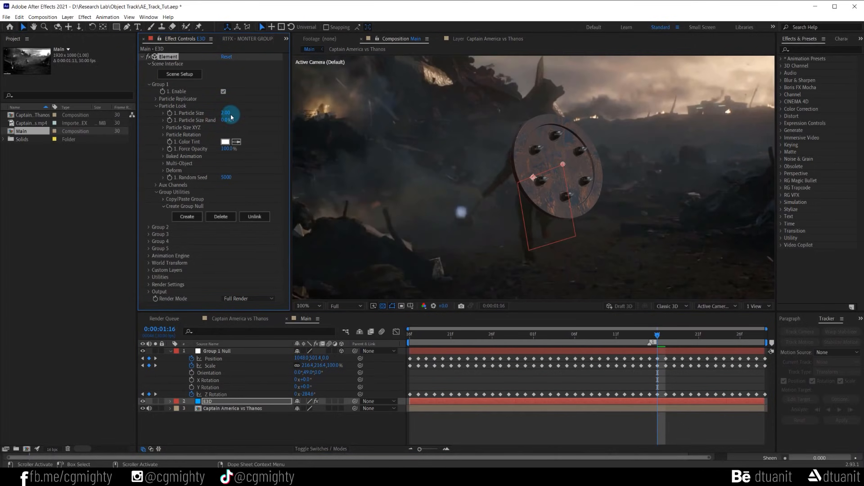
{"action": "mouse_move", "coordinate": [230, 117]}
{"action": "left_mouse_down"}
{"action": "mouse_move", "coordinate": [264, 112]}
{"action": "mouse_move", "coordinate": [228, 115]}
{"action": "left_mouse_up"}
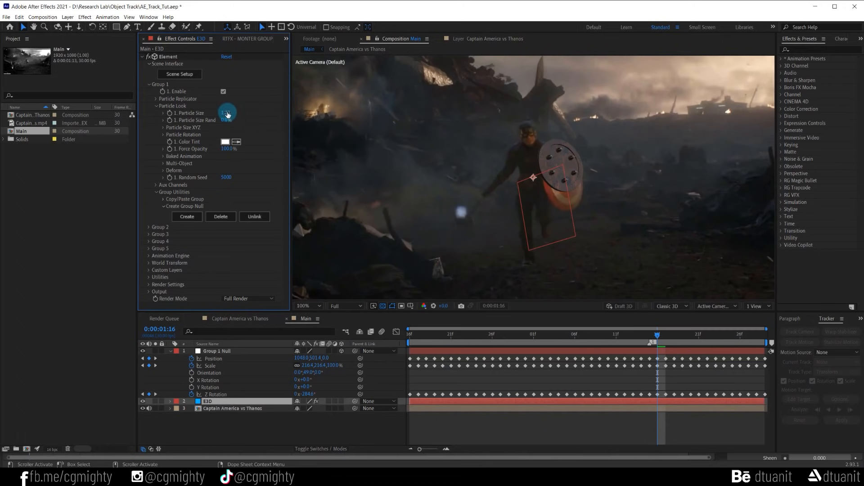
{"action": "type", "text": "1.5"}
{"action": "key", "text": "Return"}
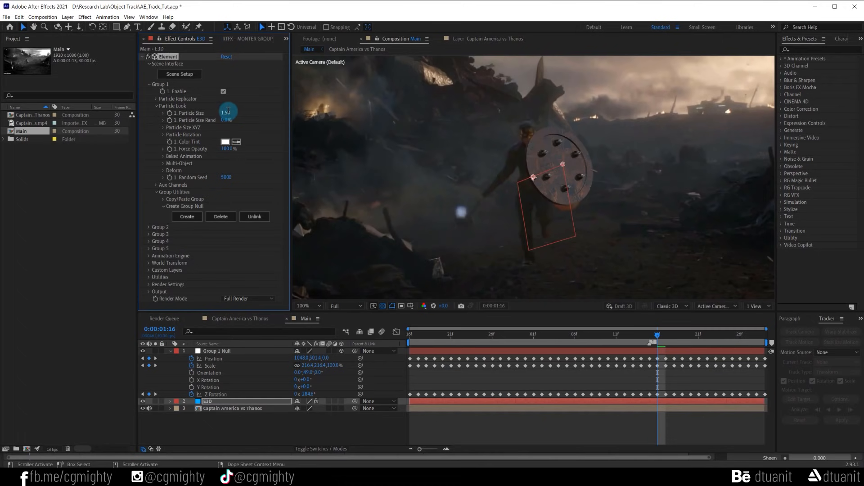
{"action": "left_click", "coordinate": [228, 111]}
{"action": "type", "text": "1.3"}
{"action": "key", "text": "Return"}
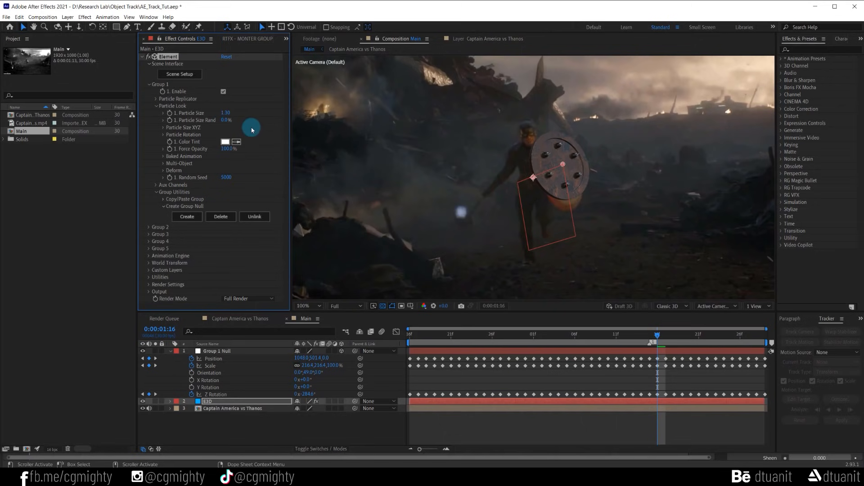
- Set the Y orientation of Group 1 Null to 43°
{"action": "left_click", "coordinate": [307, 372]}
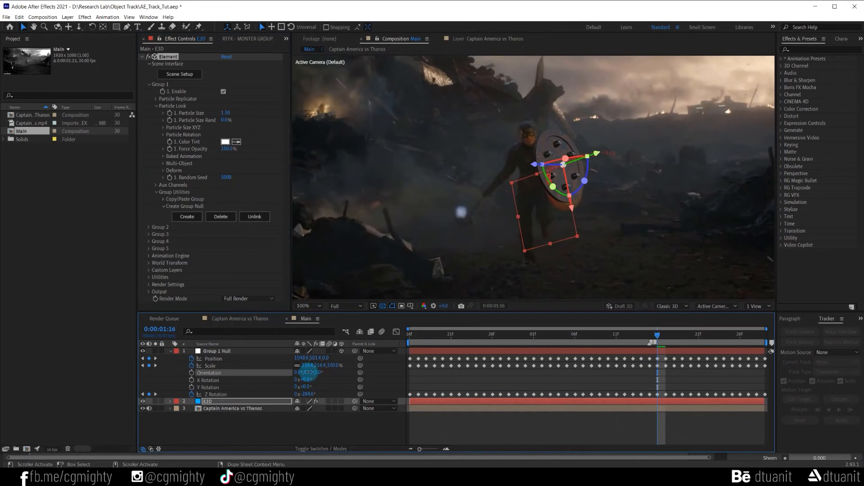
{"action": "left_click_drag", "start_coordinate": [307, 373], "coordinate": [305, 373]}
{"action": "left_click", "coordinate": [485, 354]}
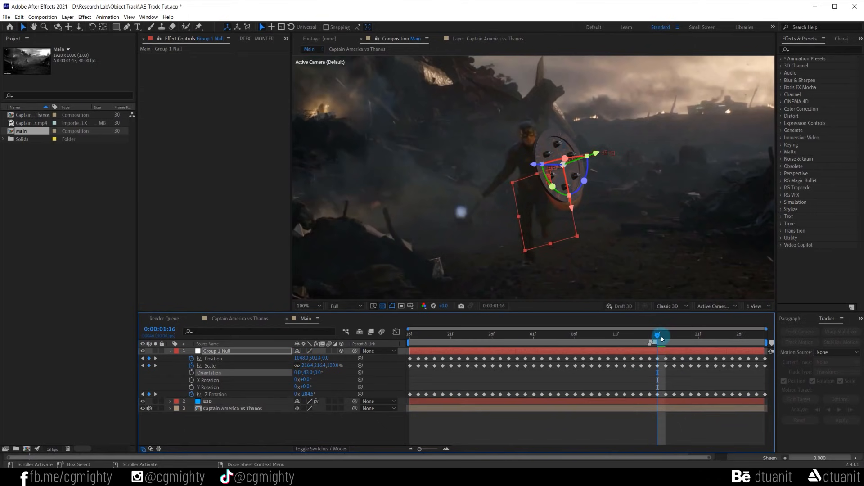
- At 0:00:01:24, shift all Position keyframes of Group 1 Null together to about 1127.1, 537.2 to cover the original shield
{"action": "left_click_drag", "start_coordinate": [662, 338], "coordinate": [724, 342]}
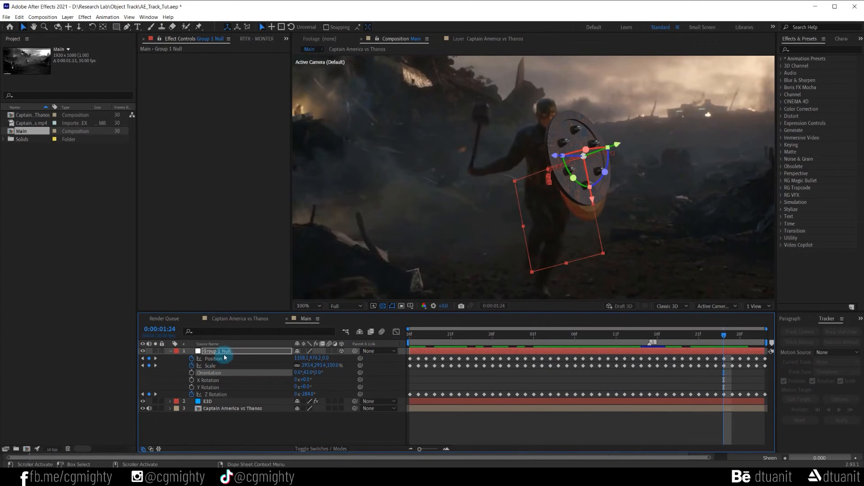
{"action": "left_click", "coordinate": [234, 359]}
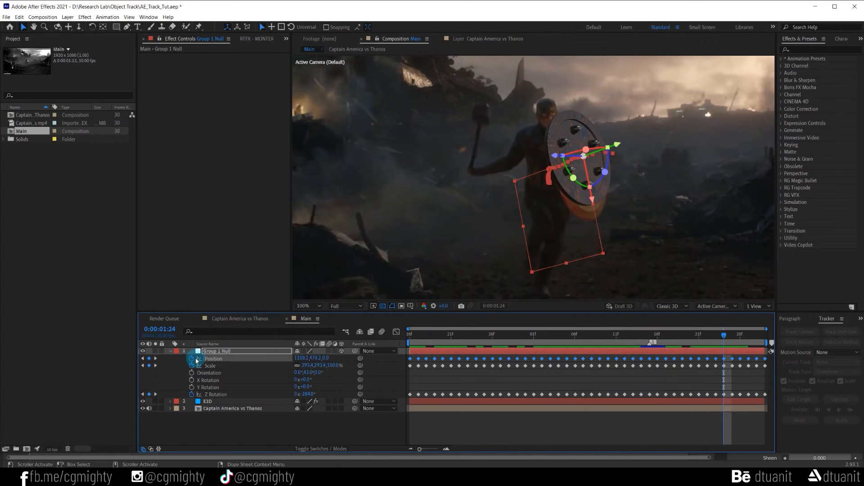
{"action": "mouse_move", "coordinate": [315, 362]}
{"action": "left_mouse_down"}
{"action": "mouse_move", "coordinate": [334, 365]}
{"action": "mouse_move", "coordinate": [311, 358]}
{"action": "left_mouse_up"}
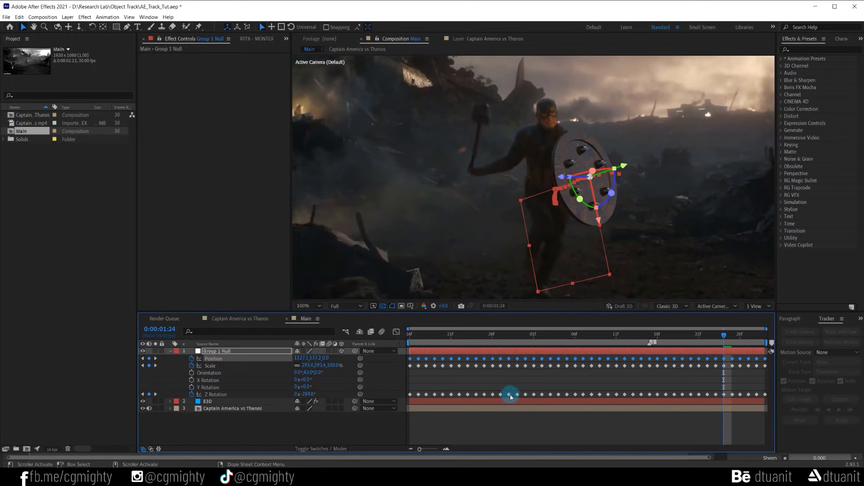
{"action": "left_click", "coordinate": [502, 416]}
- At 0:00:00:16, offset all Position keyframes of Group 1 Null together to about 1015.6, 585.8
{"action": "left_click_drag", "start_coordinate": [441, 335], "coordinate": [409, 337]}
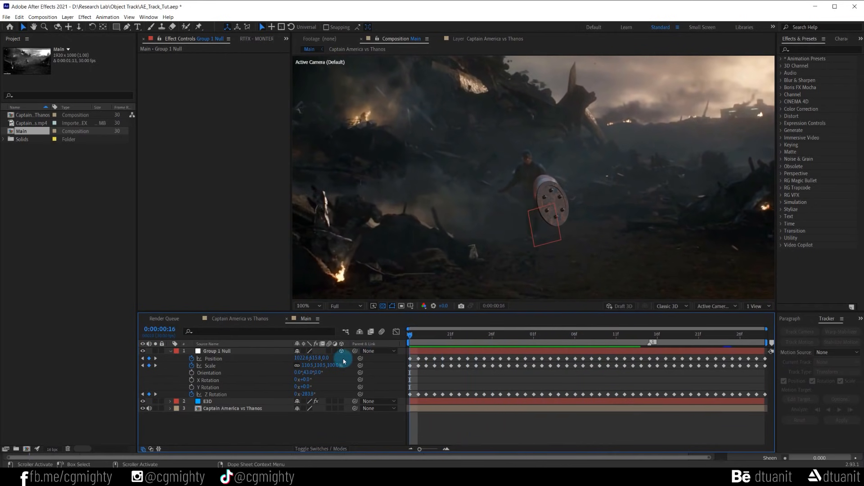
{"action": "left_click", "coordinate": [295, 361]}
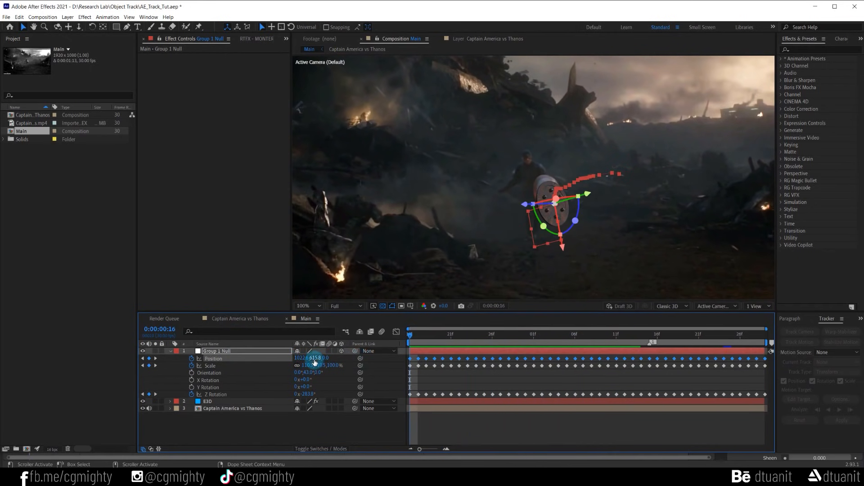
{"action": "left_click_drag", "start_coordinate": [315, 363], "coordinate": [296, 360]}
{"action": "left_click", "coordinate": [502, 419]}
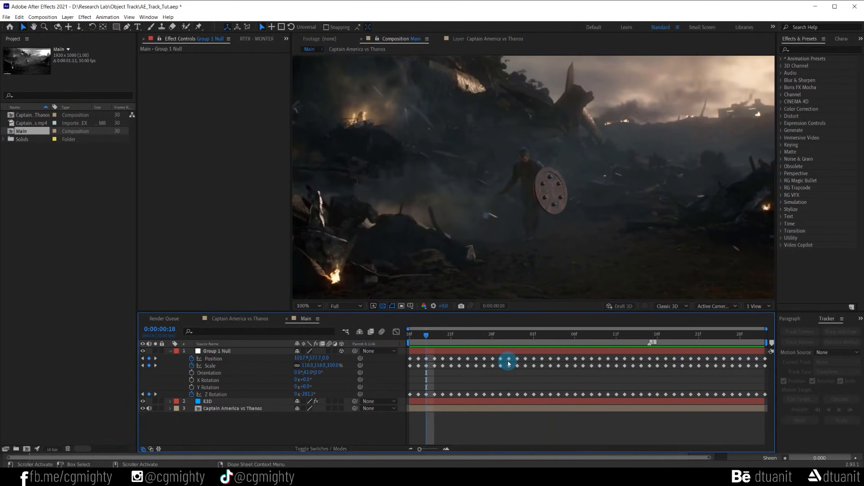
- Set the Particle Size of Group 1 on the E3D layer to 1.4 and preview the composition from 0:00:00:16
{"action": "left_click", "coordinate": [644, 336]}
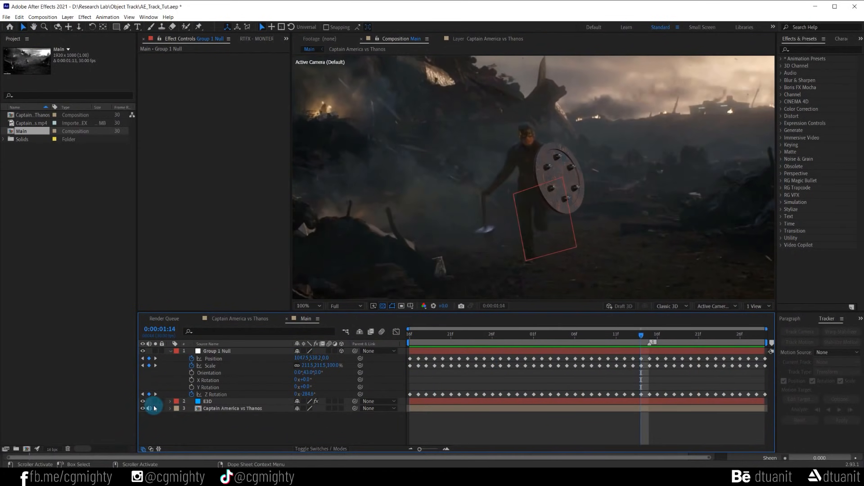
{"action": "left_click", "coordinate": [216, 351]}
{"action": "left_click", "coordinate": [212, 401]}
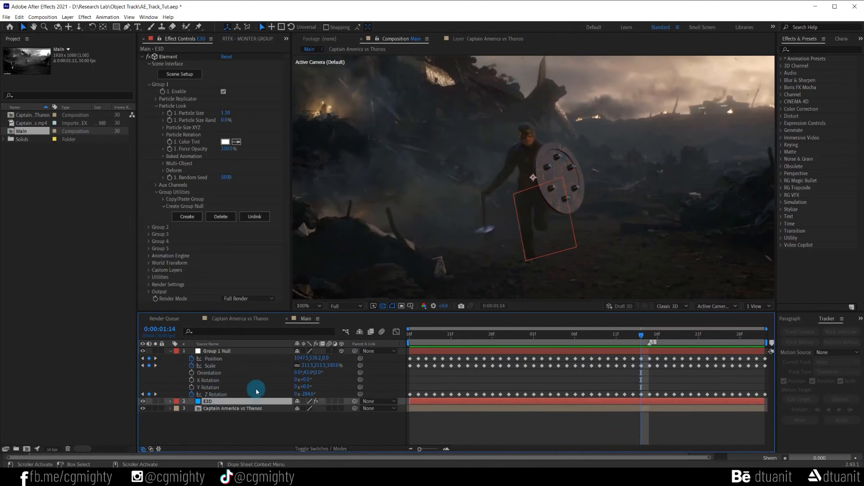
{"action": "left_click", "coordinate": [227, 113]}
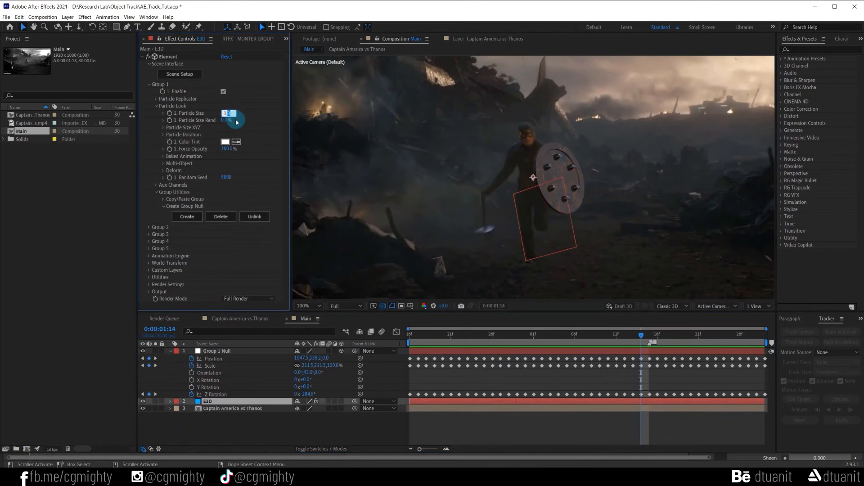
{"action": "type", "text": "4"}
{"action": "key", "text": "Return"}
{"action": "left_click_drag", "start_coordinate": [541, 338], "coordinate": [389, 338]}
{"action": "key", "text": "space"}
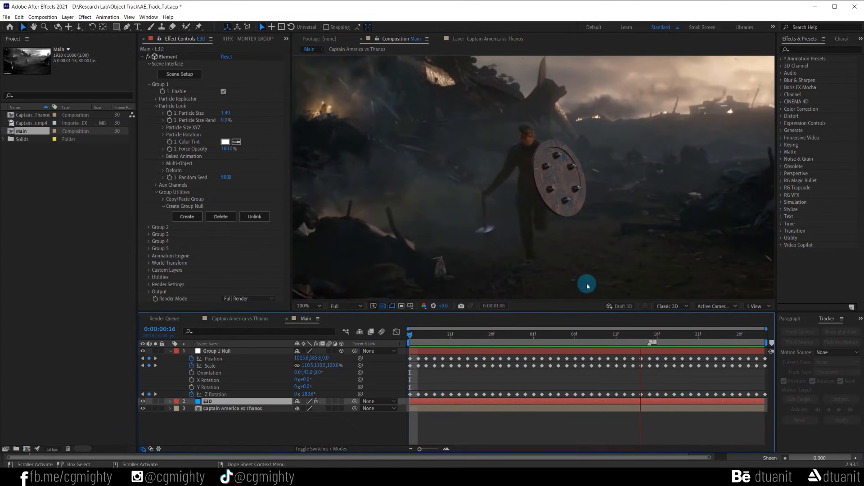
{"action": "left_click_drag", "start_coordinate": [560, 335], "coordinate": [470, 338]}
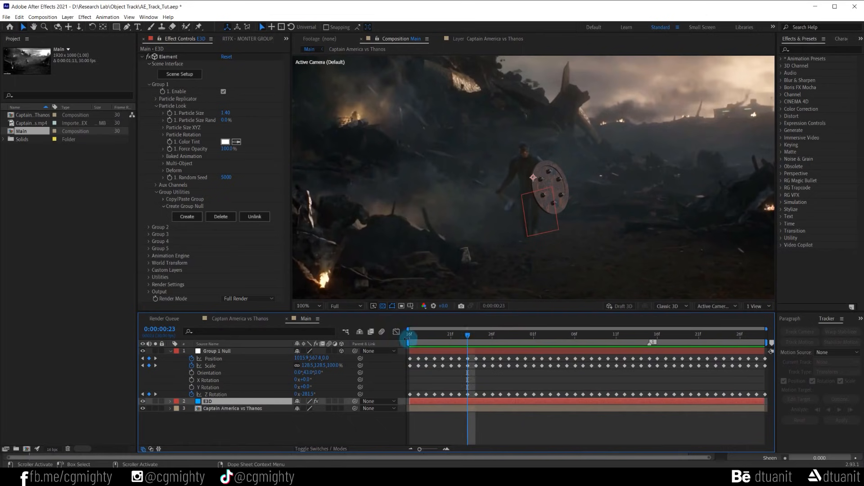
- Show Group 1 Null's Z Rotation curve in the Graph Editor and delete outlying keyframes to smooth the jitter
{"action": "left_click", "coordinate": [221, 394]}
{"action": "left_click", "coordinate": [396, 333]}
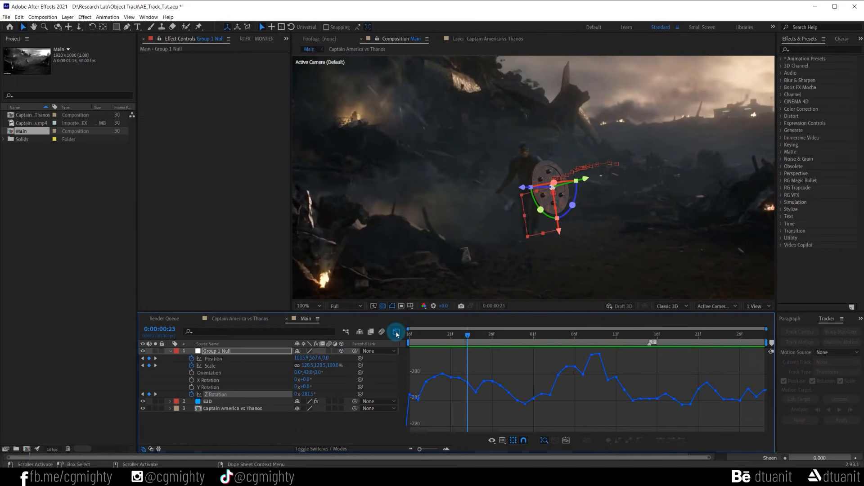
{"action": "left_click", "coordinate": [478, 399]}
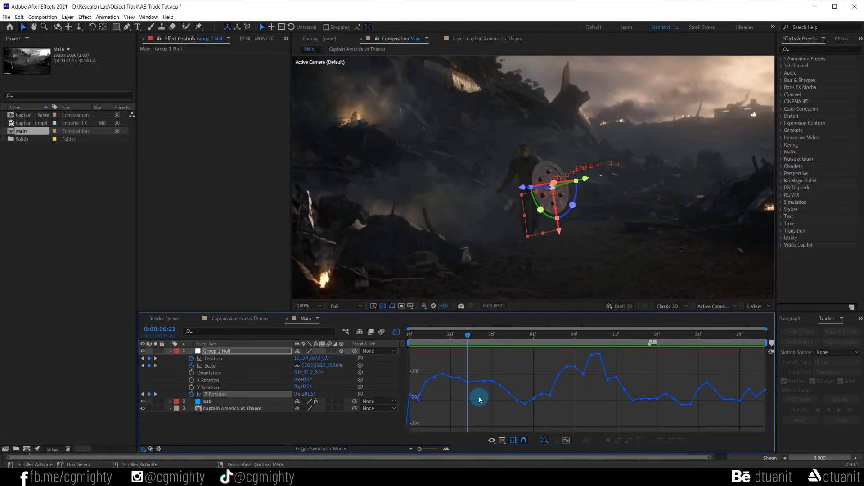
{"action": "left_click", "coordinate": [419, 400]}
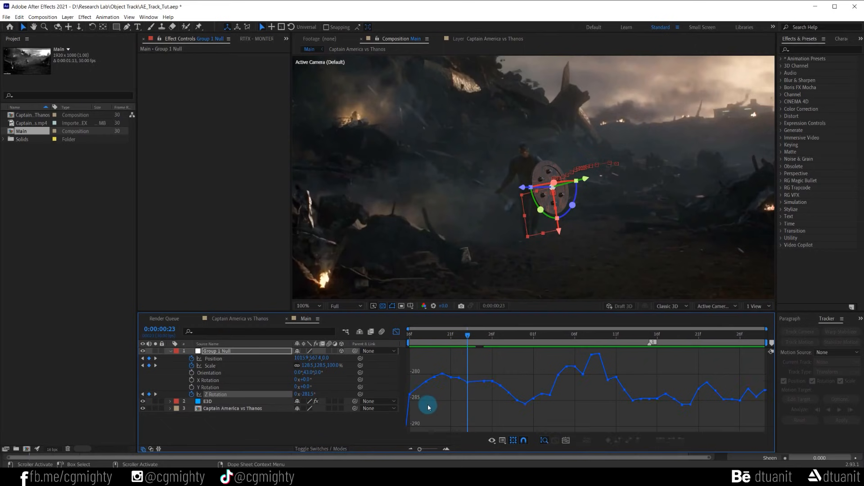
{"action": "left_click", "coordinate": [550, 395]}
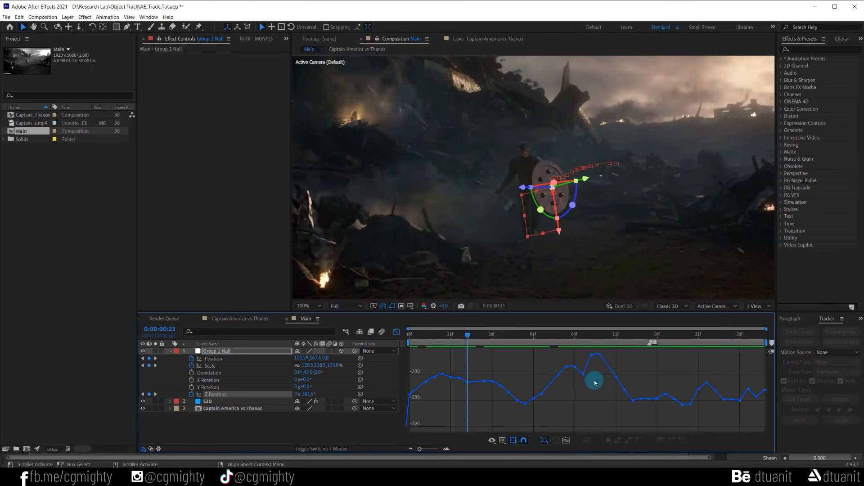
{"action": "left_click", "coordinate": [583, 375]}
{"action": "key", "text": "Delete"}
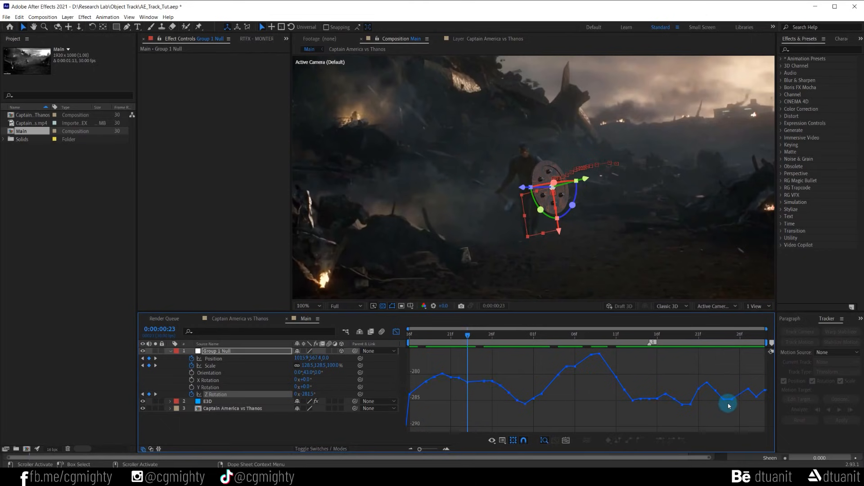
{"action": "key", "text": "space"}
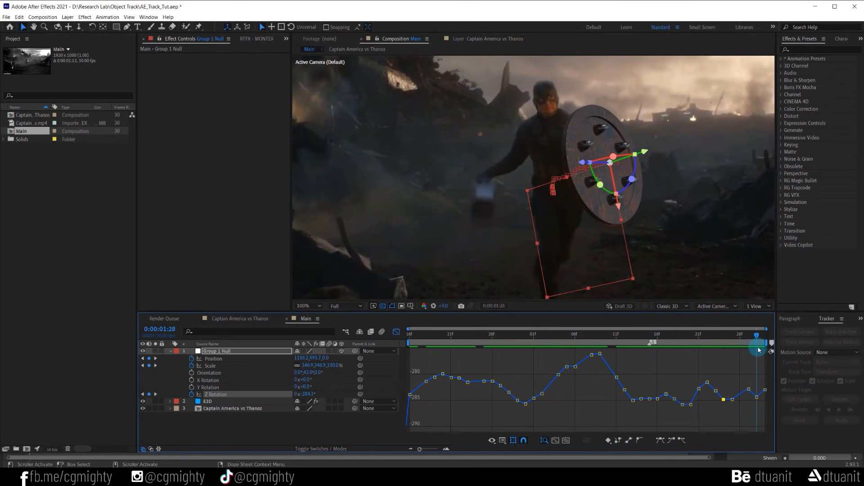
{"action": "left_click", "coordinate": [725, 407]}
{"action": "left_click_drag", "start_coordinate": [759, 337], "coordinate": [468, 335]}
- Check the Position curves of Group 1 Null, leave the Graph Editor and return to 0:00:00:16
{"action": "left_click", "coordinate": [213, 359]}
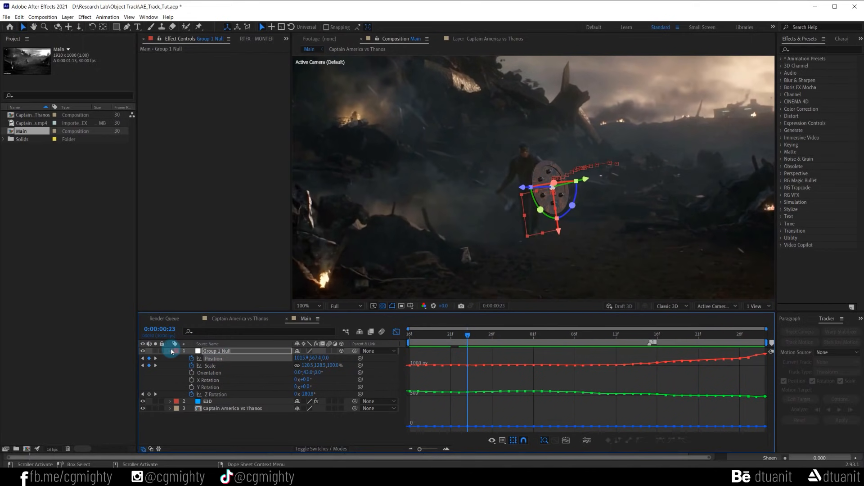
{"action": "left_click", "coordinate": [395, 333]}
{"action": "left_click", "coordinate": [303, 424]}
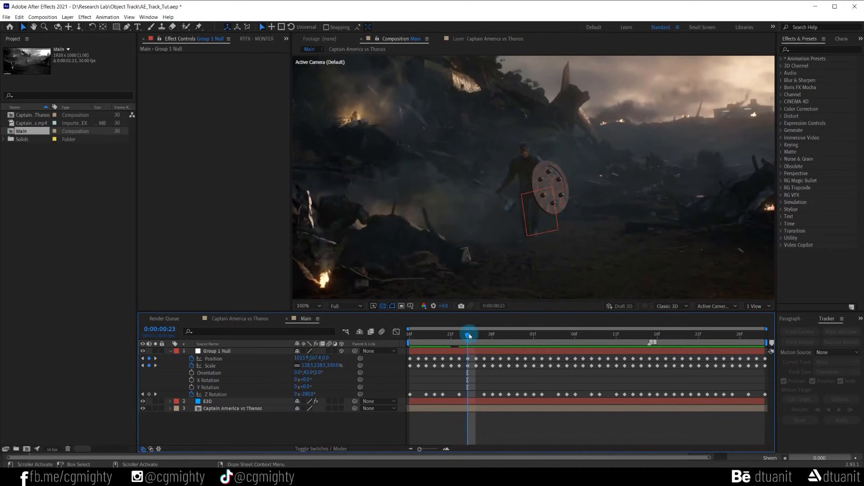
{"action": "left_click_drag", "start_coordinate": [467, 335], "coordinate": [407, 341]}
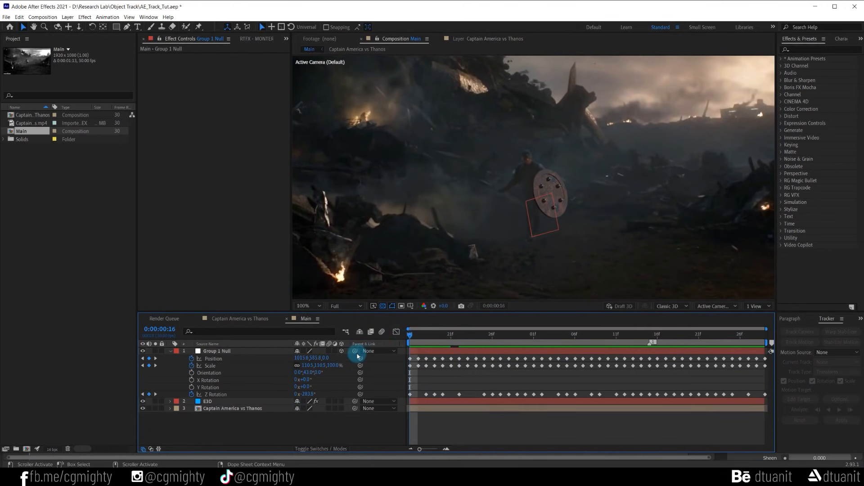
- Enable motion blur for the Main composition and the E3D layer and check the frames from 0:00:01:16 back to 0:00:01:11
{"action": "left_click", "coordinate": [381, 332]}
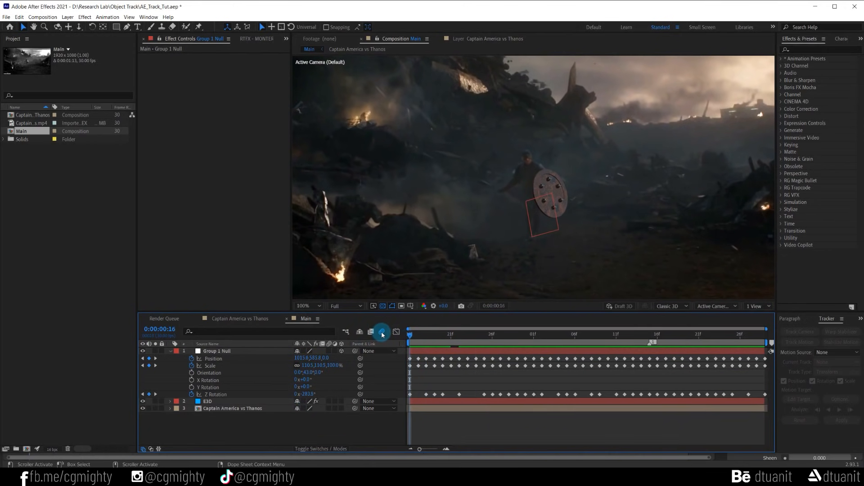
{"action": "left_click", "coordinate": [331, 403]}
{"action": "left_click_drag", "start_coordinate": [610, 335], "coordinate": [664, 333]}
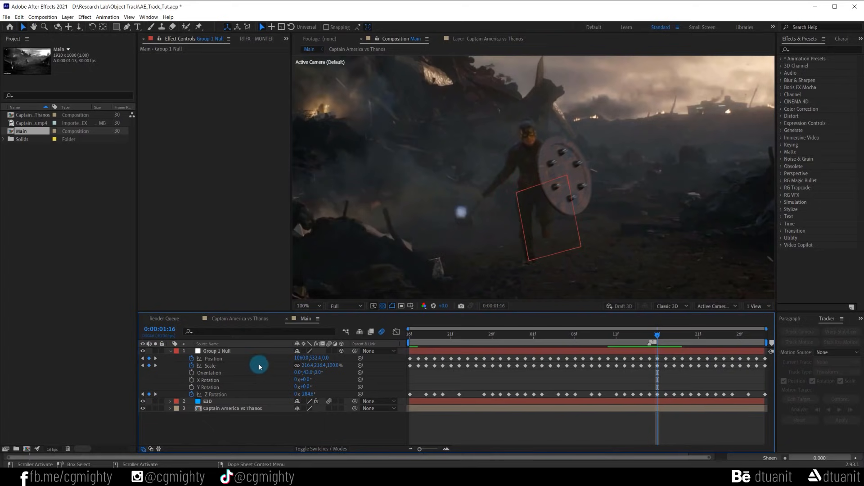
{"action": "key", "text": "Page_Up"}
{"action": "key", "text": "Page_Up"}
{"action": "key", "text": "Page_Up"}
{"action": "key", "text": "Page_Up"}
{"action": "key", "text": "Page_Up"}
- In the Element Scene Setup, assign the Shield model to Aux Channel 1 and accept the scene
{"action": "left_click", "coordinate": [534, 257]}
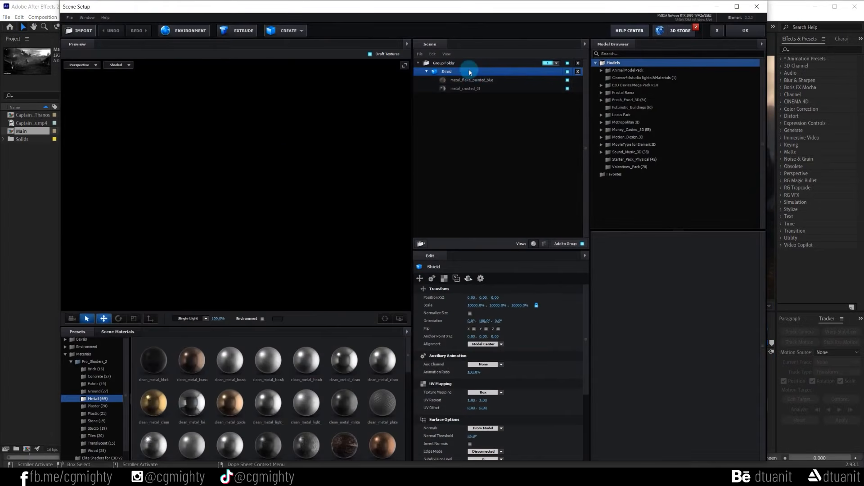
{"action": "left_click", "coordinate": [486, 364]}
{"action": "left_click", "coordinate": [510, 379]}
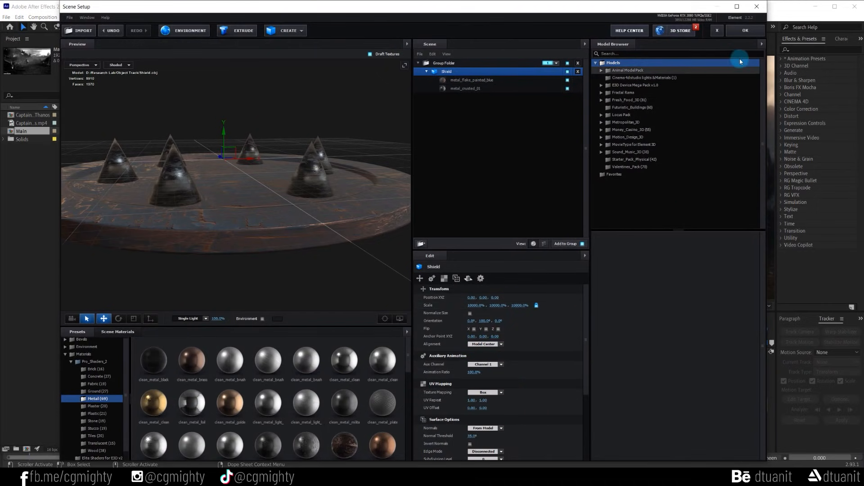
{"action": "left_click", "coordinate": [745, 30]}
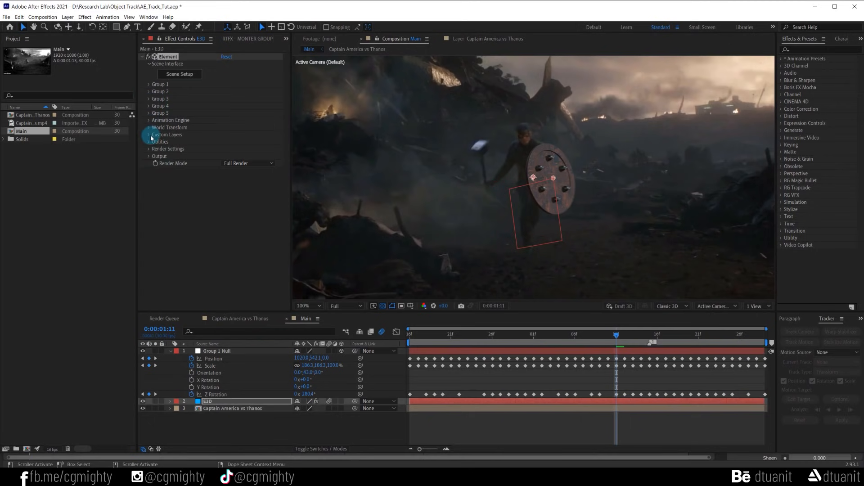
- Keyframe the Y rotation of Group 1's Aux Channel 1 at 0° and reveal the keyframe on the E3D layer
{"action": "left_click", "coordinate": [148, 85]}
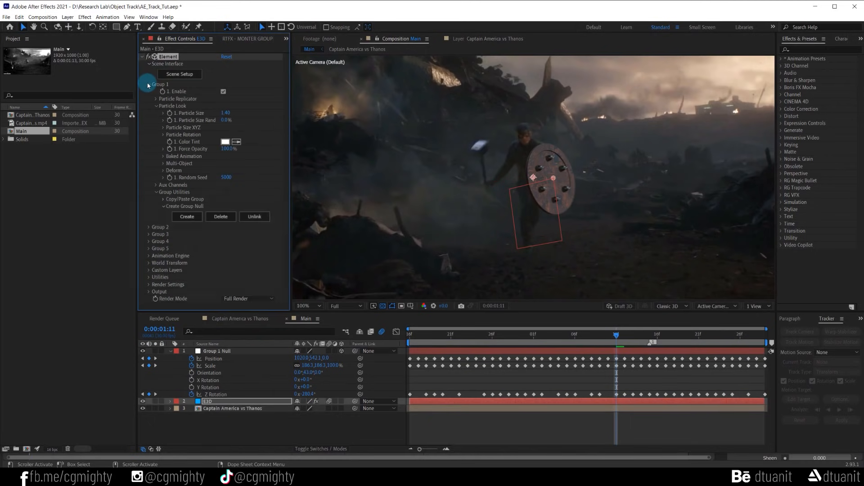
{"action": "left_click", "coordinate": [156, 186]}
{"action": "left_click", "coordinate": [163, 192]}
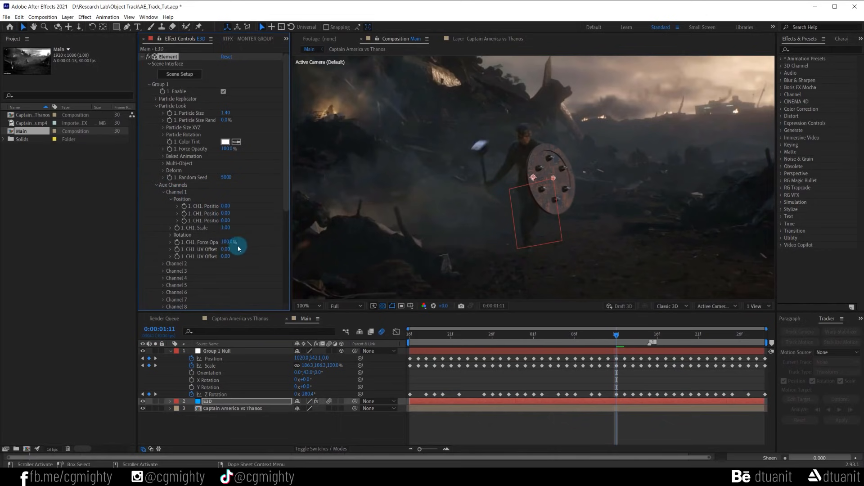
{"action": "left_click", "coordinate": [170, 235]}
{"action": "left_click_drag", "start_coordinate": [234, 251], "coordinate": [214, 252]}
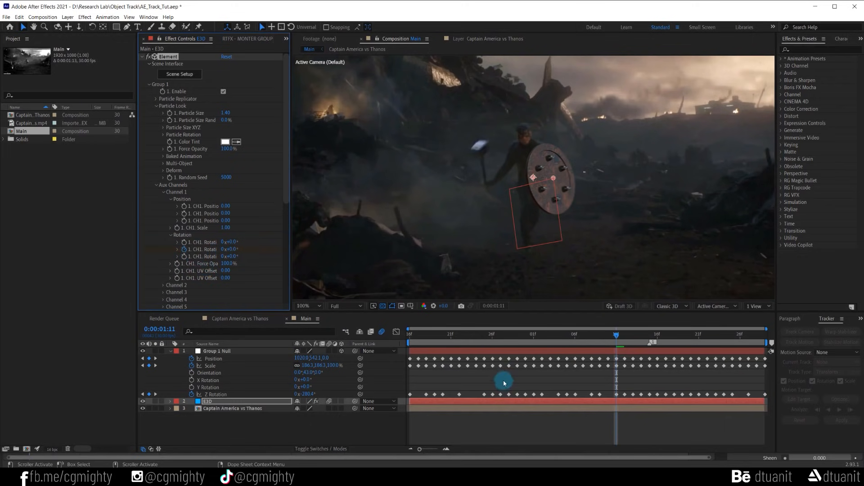
{"action": "left_click", "coordinate": [257, 401]}
{"action": "key", "text": "u"}
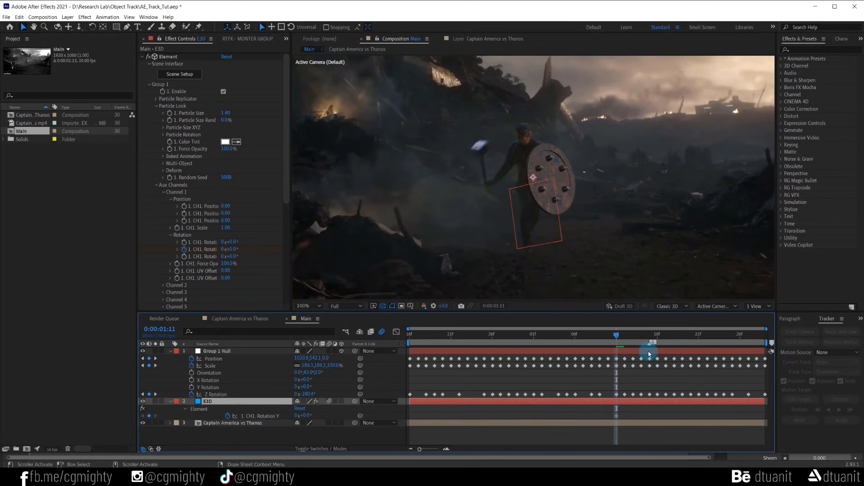
- Move the CH1 Rotation Y keyframe to 0:00:00:16 and set the rotation to 2 full turns at 0:00:01:28
{"action": "left_click_drag", "start_coordinate": [716, 337], "coordinate": [770, 345]}
{"action": "left_click_drag", "start_coordinate": [616, 416], "coordinate": [731, 417]}
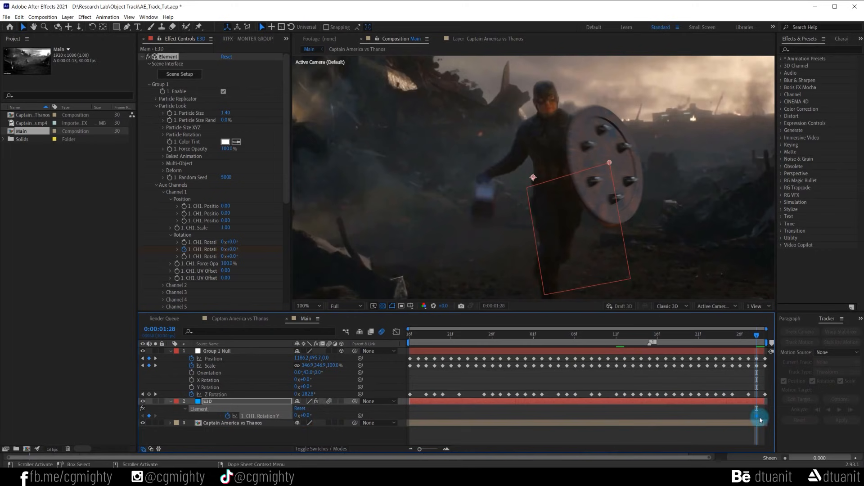
{"action": "left_click_drag", "start_coordinate": [749, 418], "coordinate": [407, 426]}
{"action": "left_click", "coordinate": [301, 415]}
{"action": "type", "text": "2"}
{"action": "key", "text": "Return"}
{"action": "right_click", "coordinate": [409, 415]}
{"action": "left_click", "coordinate": [438, 403]}
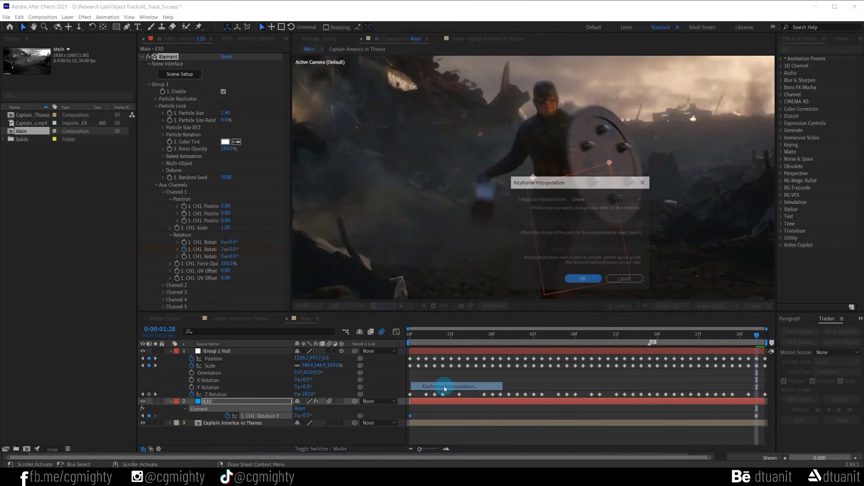
{"action": "left_click", "coordinate": [585, 288]}
- Set the first CH1 Rotation Y keyframe's outgoing velocity to 0 degrees/sec with 90% influence
{"action": "right_click", "coordinate": [411, 415]}
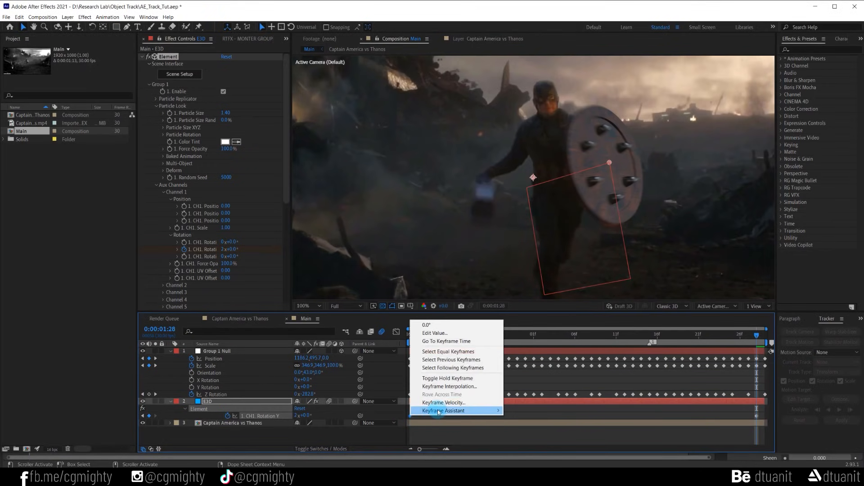
{"action": "left_click", "coordinate": [438, 402]}
{"action": "left_click", "coordinate": [647, 227]}
{"action": "type", "text": "0"}
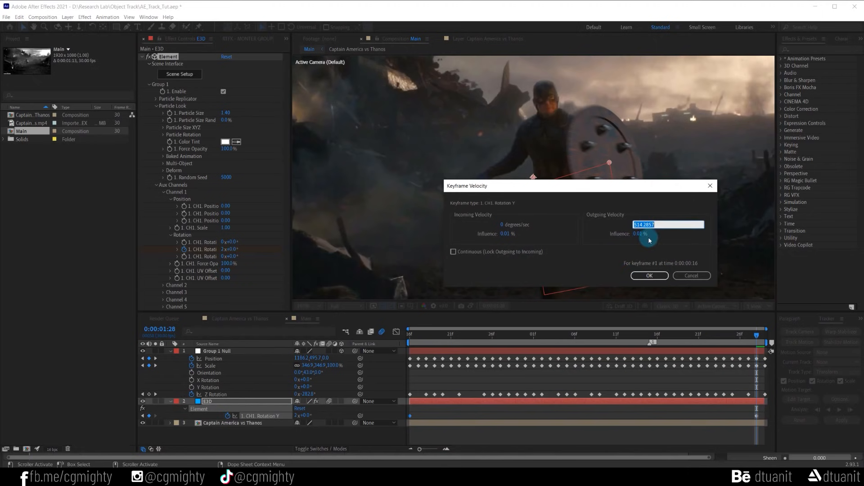
{"action": "left_click", "coordinate": [645, 233]}
{"action": "type", "text": "090"}
{"action": "left_click_drag", "start_coordinate": [648, 234], "coordinate": [613, 231]}
{"action": "type", "text": "9"}
{"action": "left_click", "coordinate": [635, 234]}
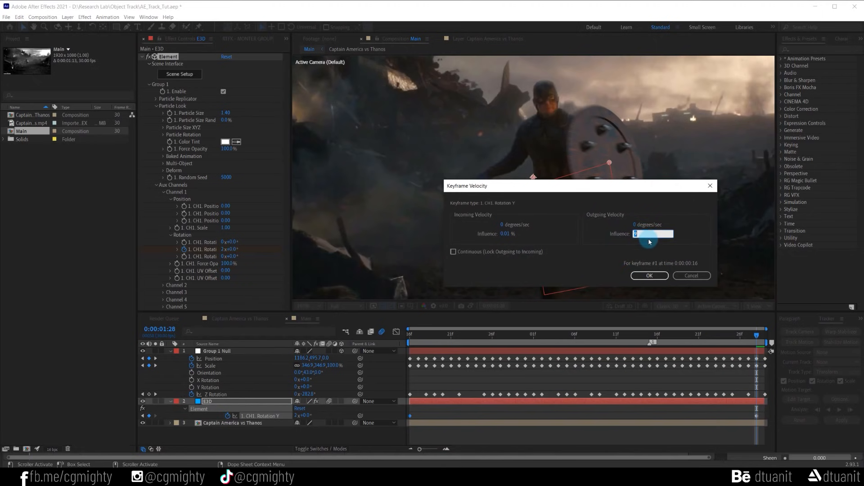
{"action": "type", "text": "90"}
{"action": "left_click", "coordinate": [649, 276]}
- Preview the shield's spin in the composition from 0:00:00:16
{"action": "key", "text": "Home"}
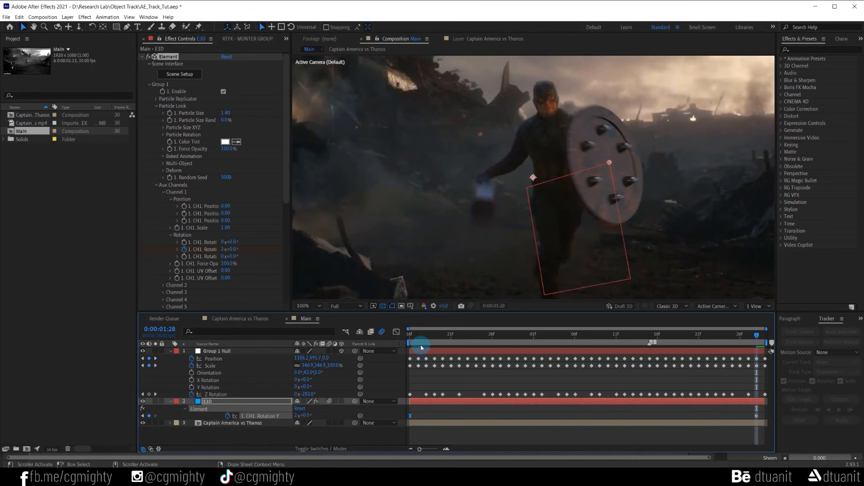
{"action": "left_click", "coordinate": [457, 439]}
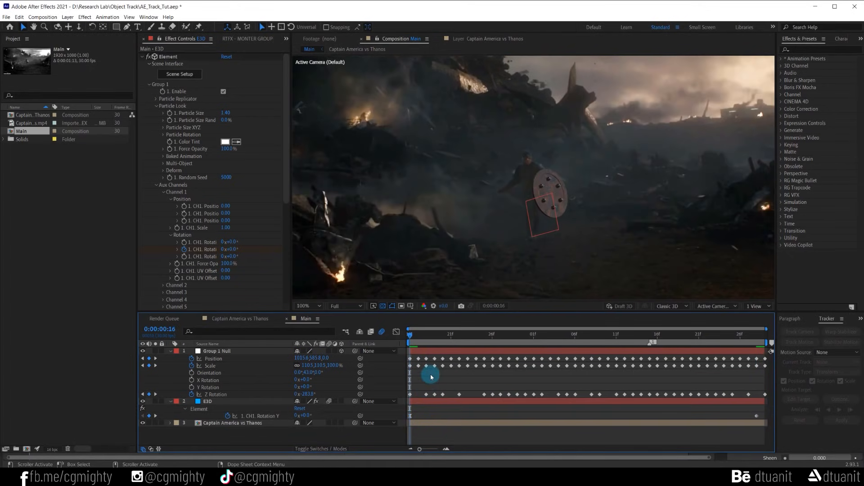
{"action": "key", "text": "space"}
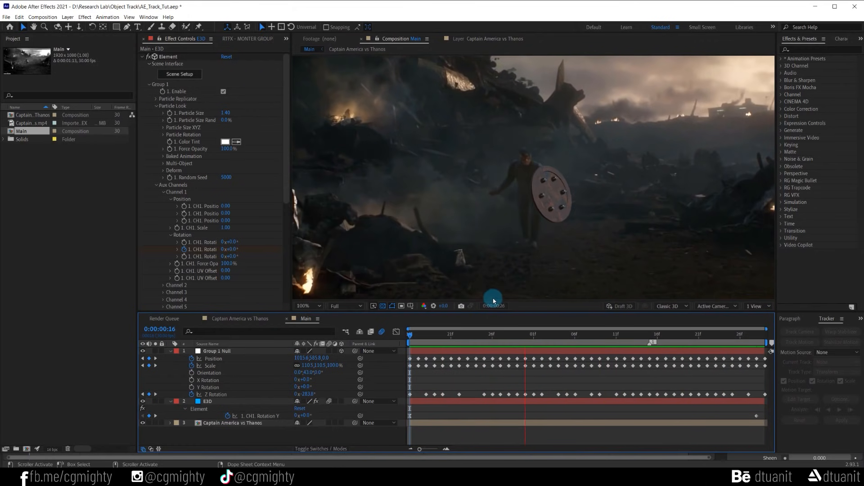
{"action": "key", "text": "space"}
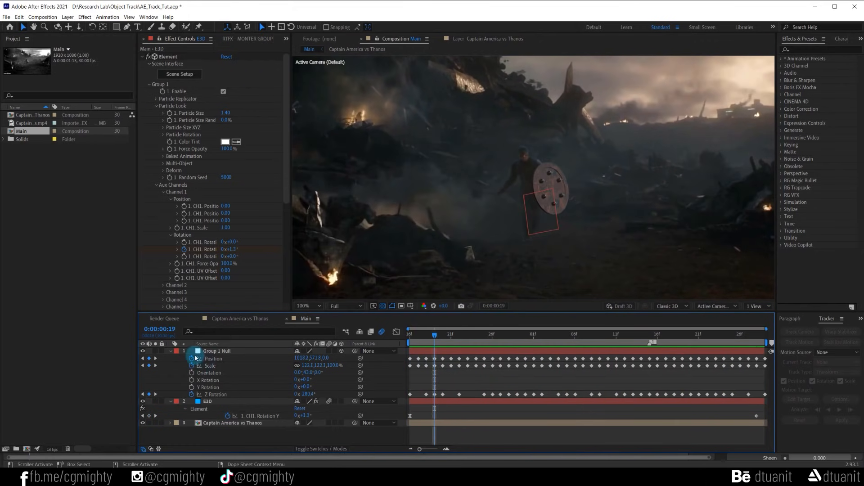
- Collapse the E3D and Group 1 Null properties in the timeline and enlarge the composition view to 200%
{"action": "key", "text": "u"}
{"action": "left_click", "coordinate": [190, 353]}
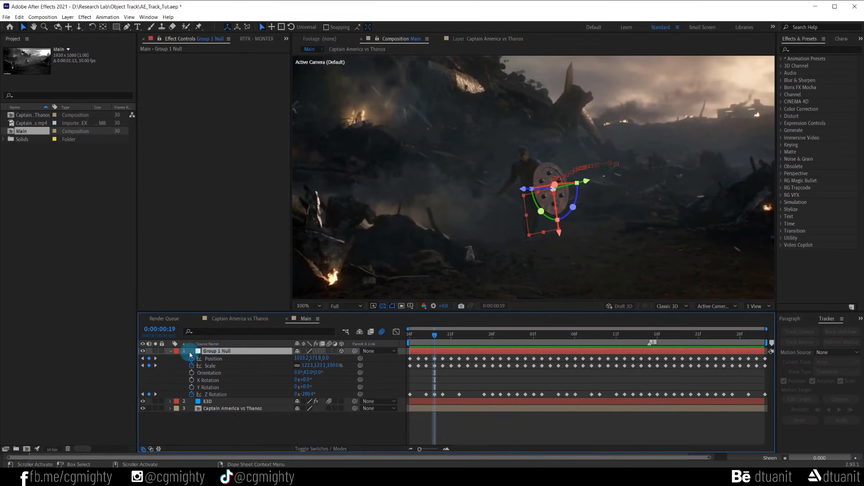
{"action": "left_click", "coordinate": [170, 351]}
{"action": "left_click", "coordinate": [258, 379]}
{"action": "key", "text": "period"}
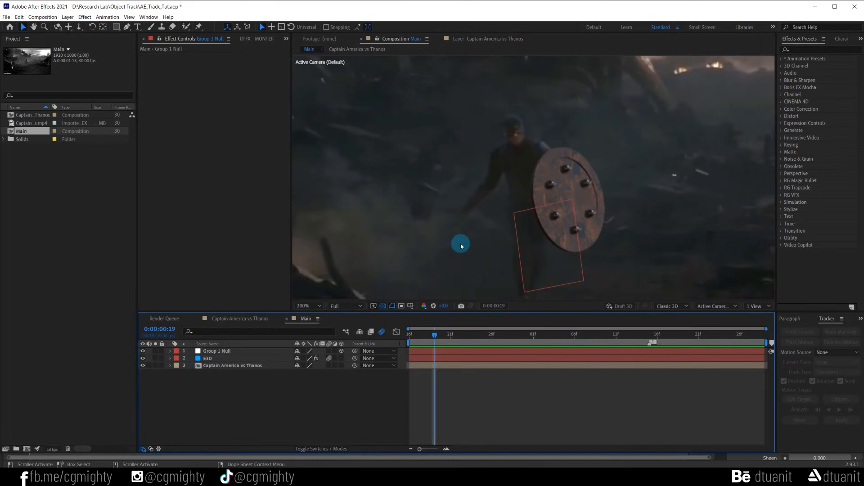
- Collapse the Element effect settings and apply the Fast Box Blur effect to the E3D layer
{"action": "left_click", "coordinate": [238, 359]}
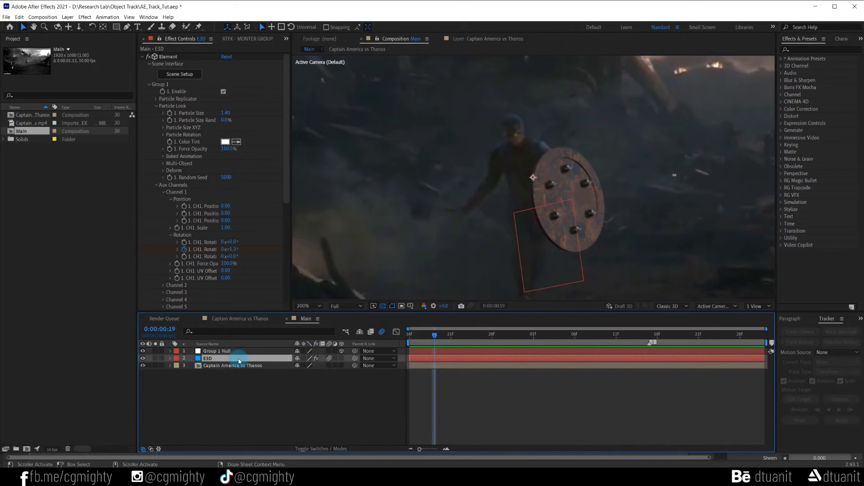
{"action": "left_click", "coordinate": [142, 56]}
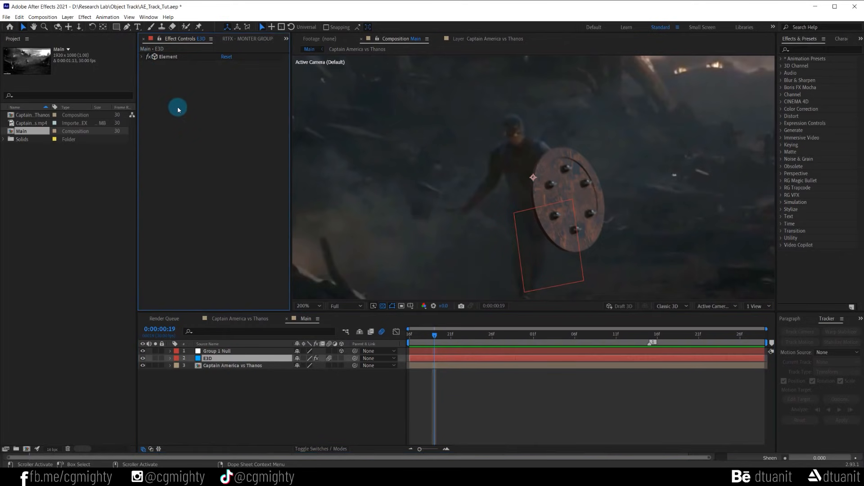
{"action": "left_click", "coordinate": [794, 50]}
{"action": "type", "text": "fast"}
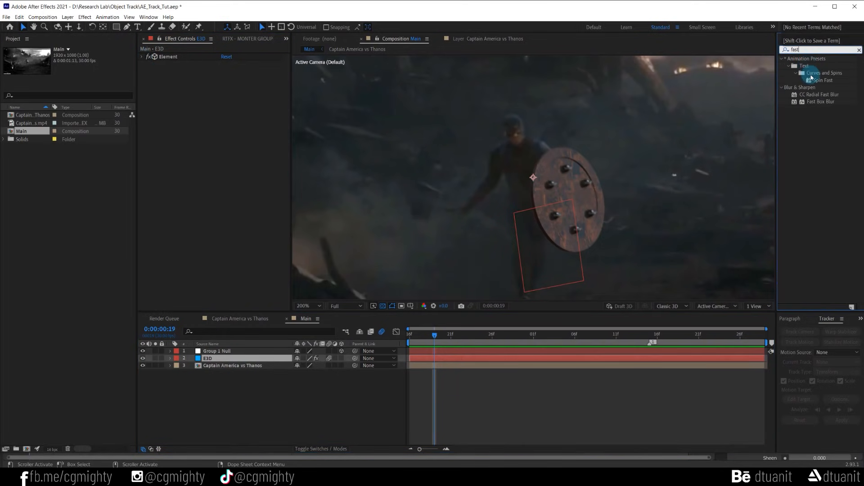
{"action": "left_click_drag", "start_coordinate": [820, 99], "coordinate": [273, 362]}
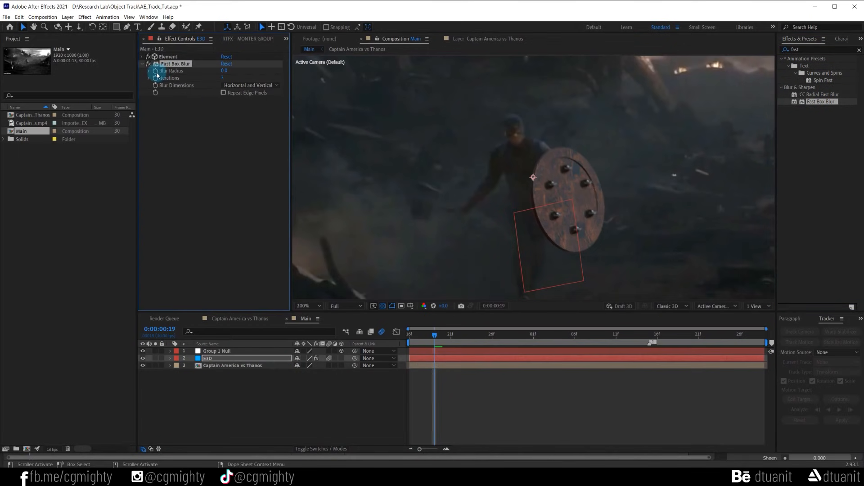
- At 0:00:01:11, add a Blur Radius keyframe of 0 for the Fast Box Blur
{"action": "left_click_drag", "start_coordinate": [649, 341], "coordinate": [616, 340]}
{"action": "scroll", "coordinate": [617, 244], "scroll_direction": "down", "scroll_amount": 2}
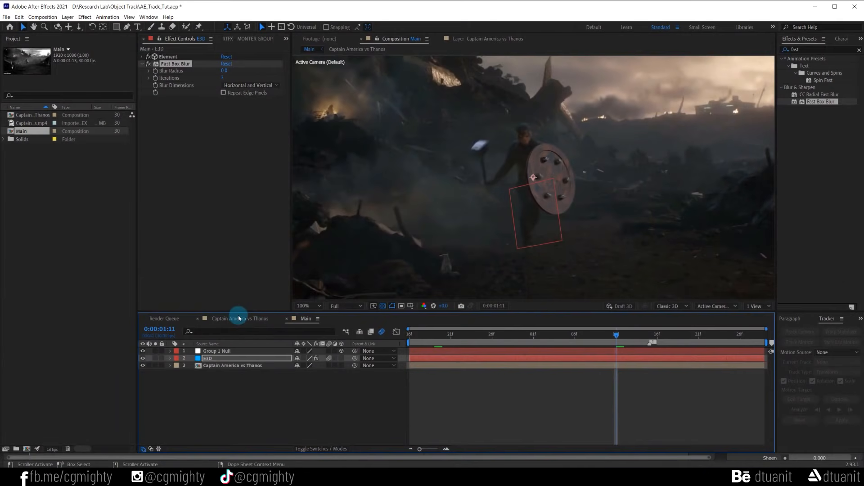
{"action": "left_click", "coordinate": [257, 178]}
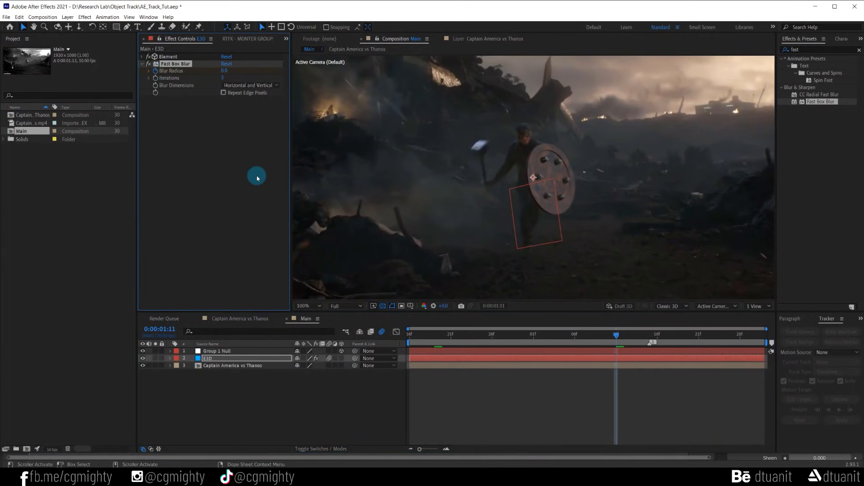
- At 0:00:00:16, try a Fast Box Blur radius of 3 and settle on a Blur Radius of 1
{"action": "left_click_drag", "start_coordinate": [501, 340], "coordinate": [333, 332]}
{"action": "left_click", "coordinate": [225, 71]}
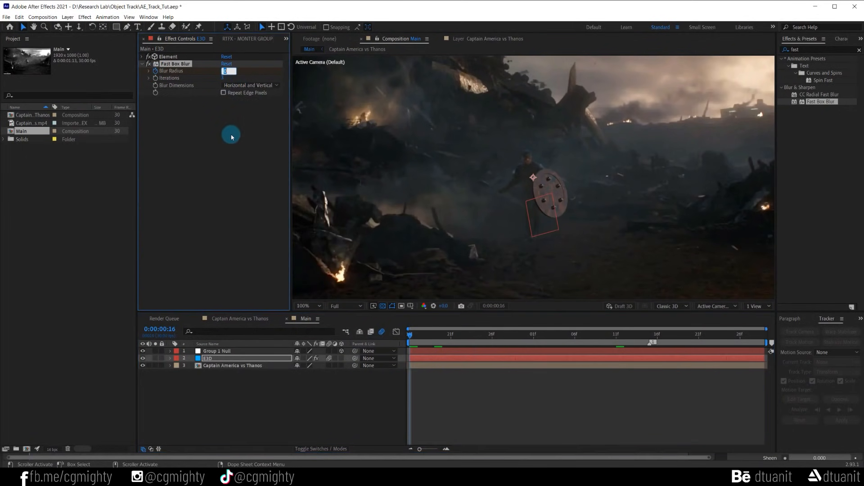
{"action": "left_click", "coordinate": [233, 144]}
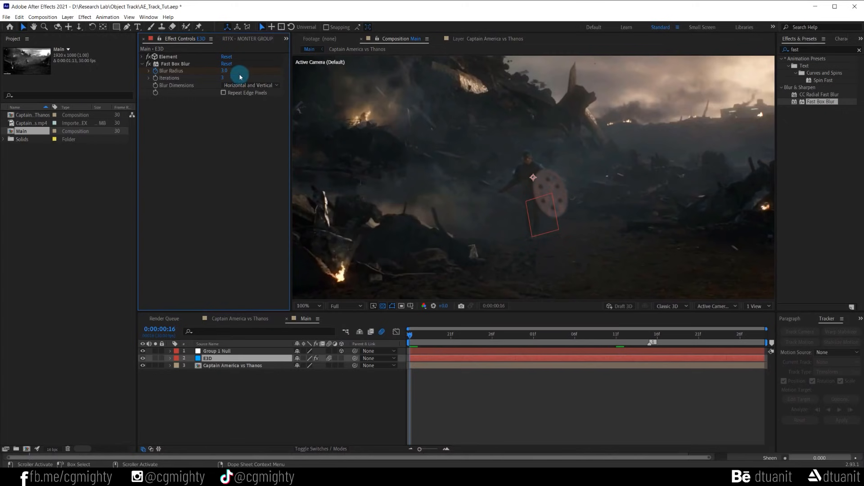
{"action": "type", "text": "1"}
{"action": "left_click", "coordinate": [218, 164]}
{"action": "left_click", "coordinate": [228, 71]}
{"action": "left_click", "coordinate": [227, 154]}
- Turn on Repeat Edge Pixels for the Fast Box Blur and set its Iterations to 2
{"action": "left_click", "coordinate": [223, 92]}
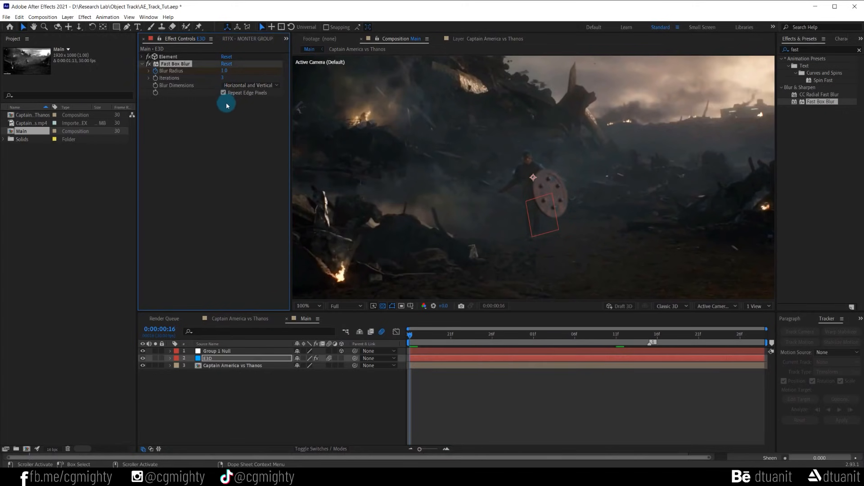
{"action": "left_click", "coordinate": [223, 79]}
{"action": "type", "text": "2"}
{"action": "left_click", "coordinate": [232, 135]}
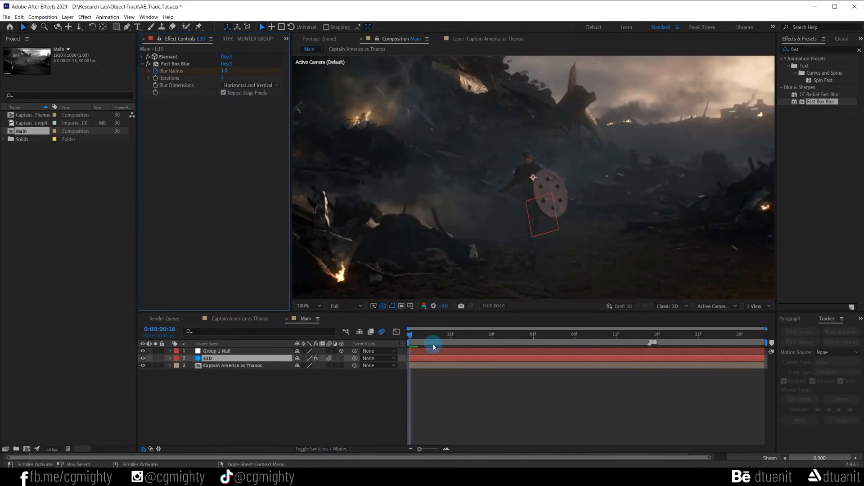
- Toggle the Fast Box Blur off and on again to compare the shield with and without blur
{"action": "left_click", "coordinate": [423, 310]}
{"action": "left_click", "coordinate": [149, 65]}
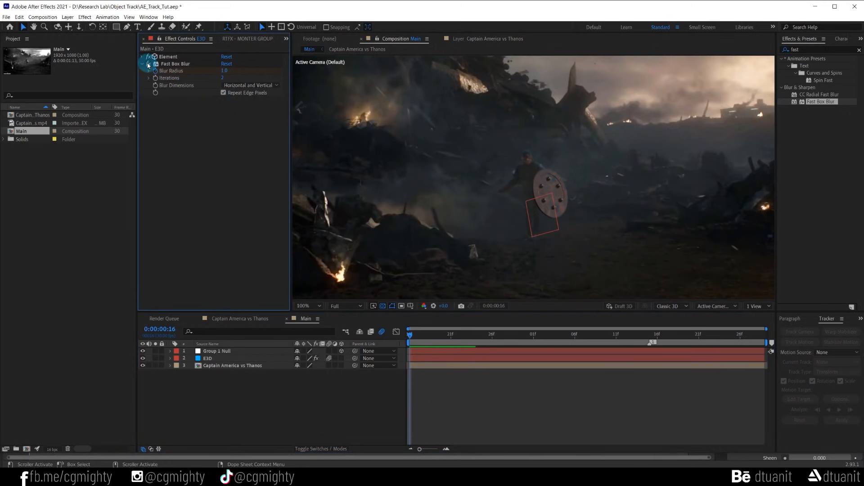
{"action": "left_click", "coordinate": [148, 65]}
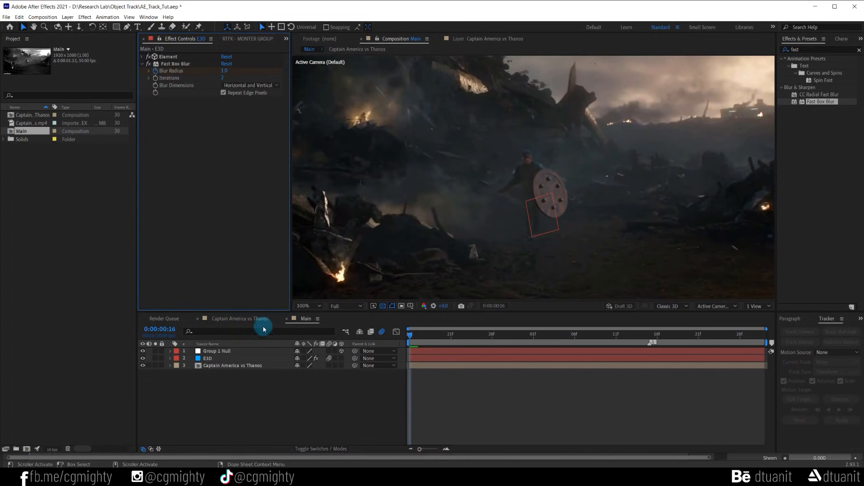
- Find the Curves effect and apply it to the E3D layer
{"action": "left_click", "coordinate": [216, 360]}
{"action": "left_click", "coordinate": [808, 49]}
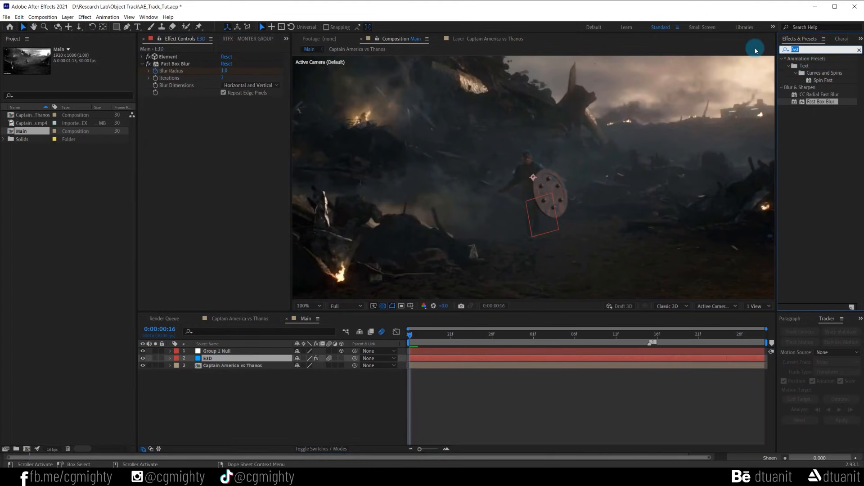
{"action": "type", "text": "curve"}
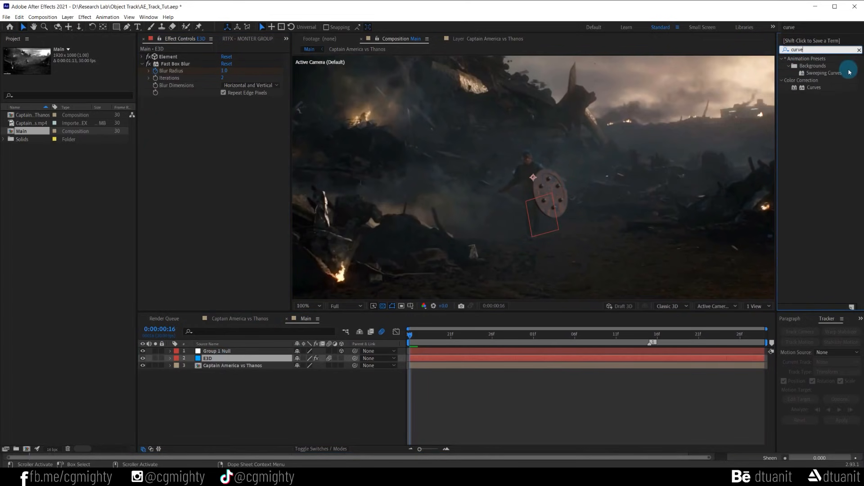
{"action": "left_click_drag", "start_coordinate": [814, 89], "coordinate": [252, 216]}
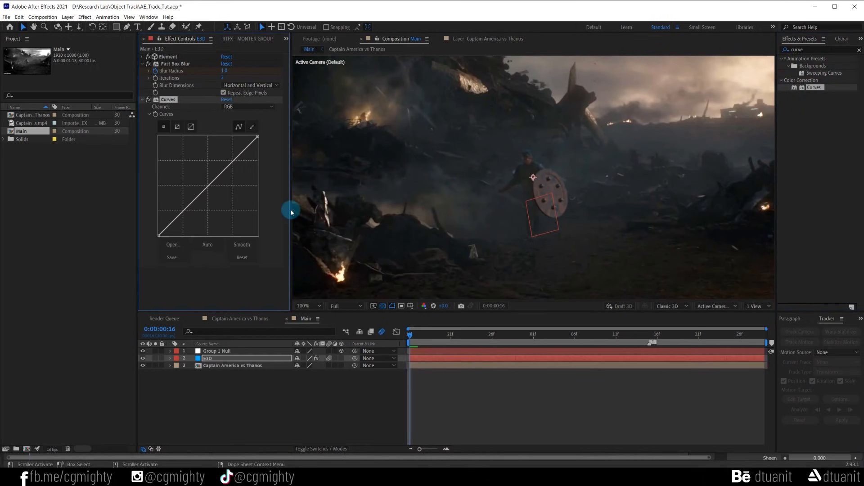
- In the E3D layer's Curves effect, raise the upper part of the Green curve slightly and lower the Blue curve slightly
{"action": "left_click", "coordinate": [234, 108]}
{"action": "left_click", "coordinate": [239, 131]}
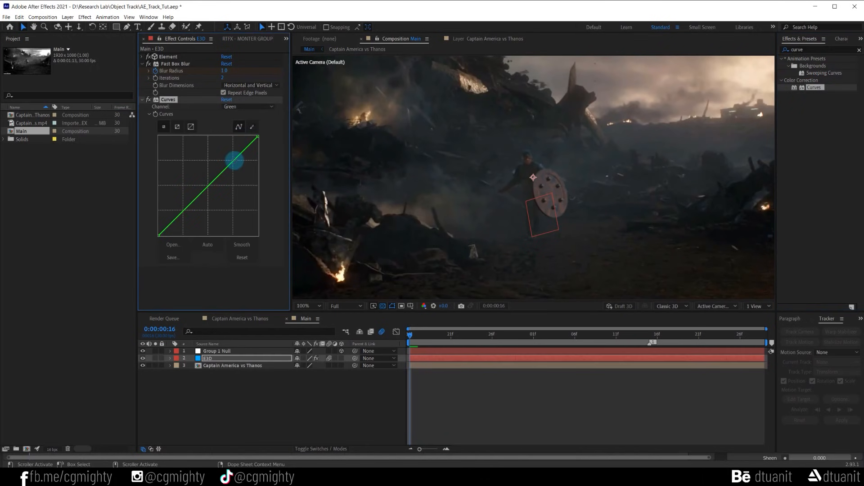
{"action": "left_click_drag", "start_coordinate": [238, 155], "coordinate": [237, 156]}
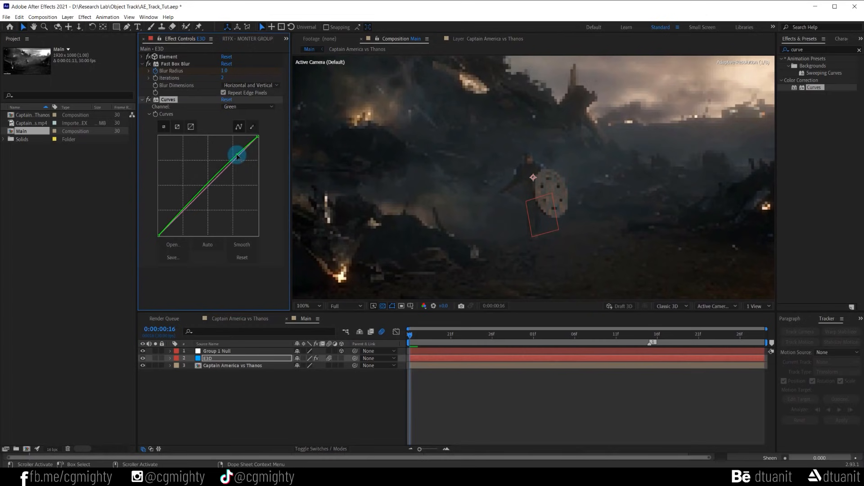
{"action": "left_click", "coordinate": [243, 107]}
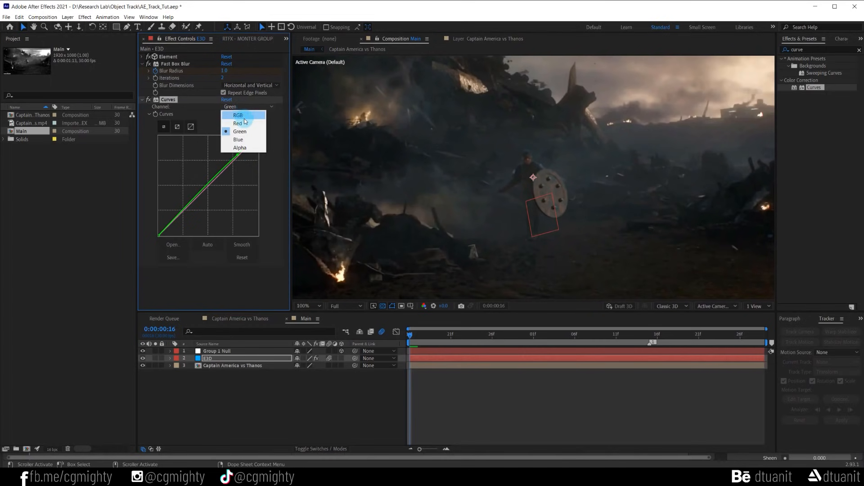
{"action": "left_click", "coordinate": [247, 143]}
{"action": "left_click_drag", "start_coordinate": [231, 164], "coordinate": [231, 166]}
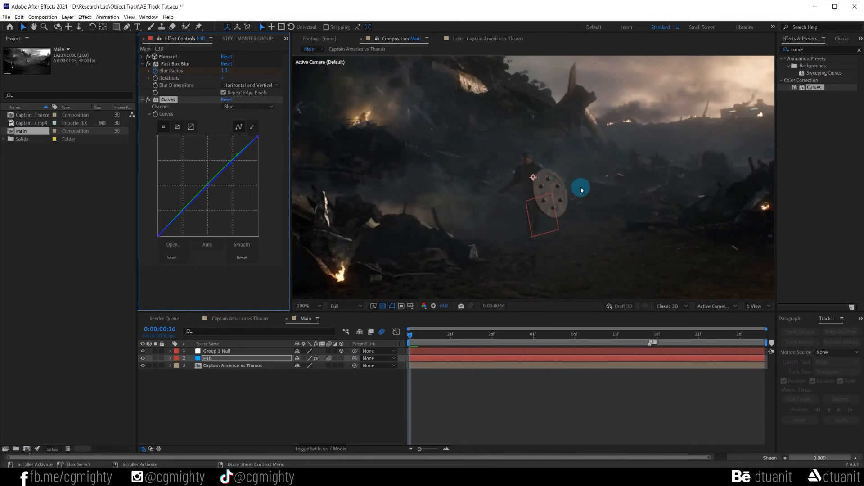
- Keyframe Curves at 0:00:00:16 and pull the RGB curve down slightly to darken the shield
{"action": "left_click", "coordinate": [239, 108]}
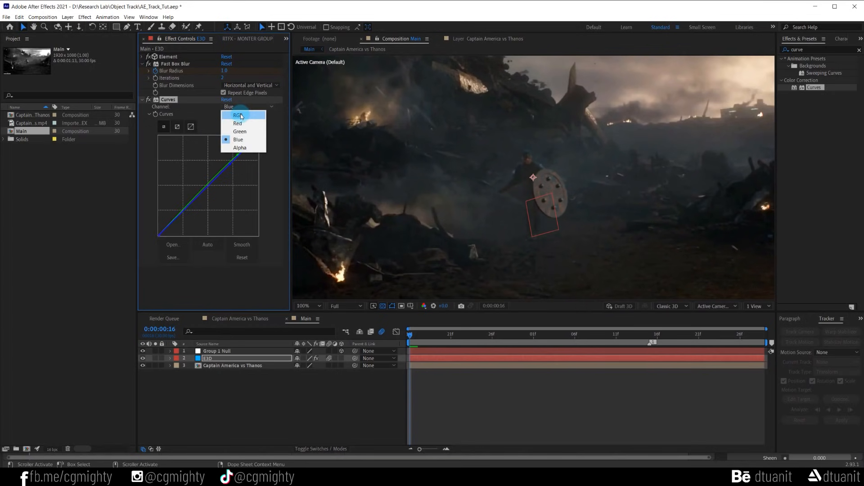
{"action": "left_click", "coordinate": [239, 114]}
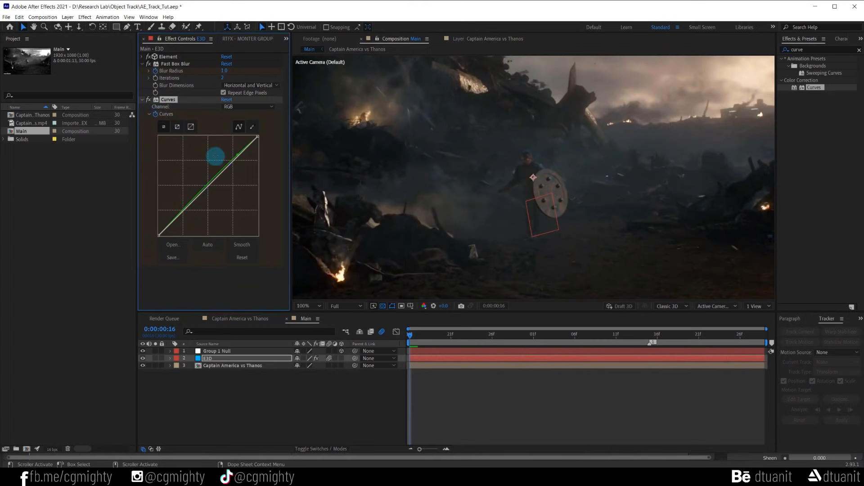
{"action": "left_click_drag", "start_coordinate": [228, 168], "coordinate": [229, 171]}
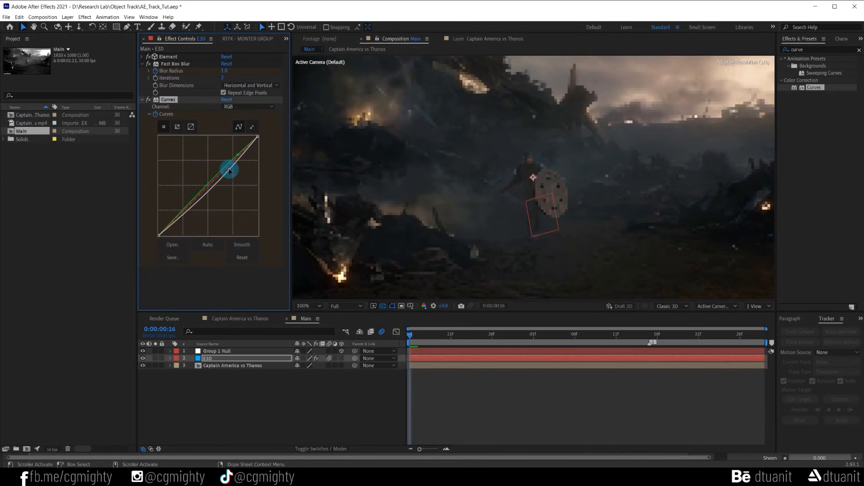
{"action": "left_click", "coordinate": [534, 206]}
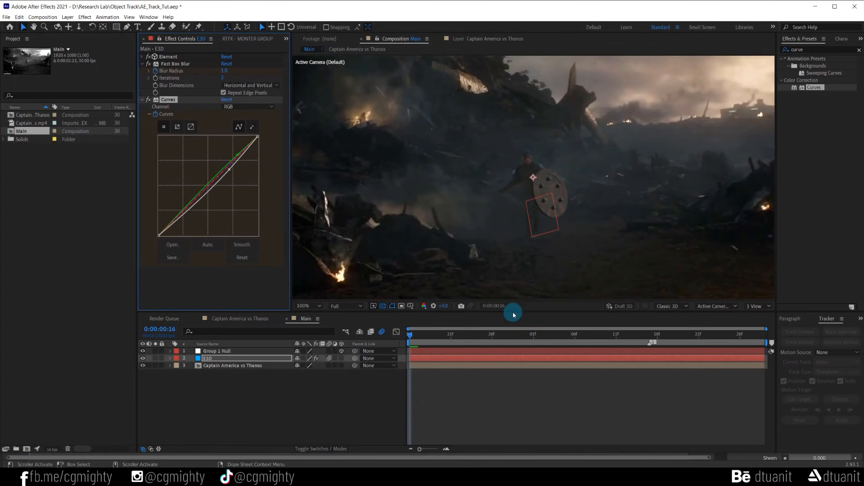
- At 0:00:01:15, reset the Curves effect to keyframe a neutral curve, and reveal the E3D layer's keyframes
{"action": "left_click_drag", "start_coordinate": [492, 333], "coordinate": [649, 345]}
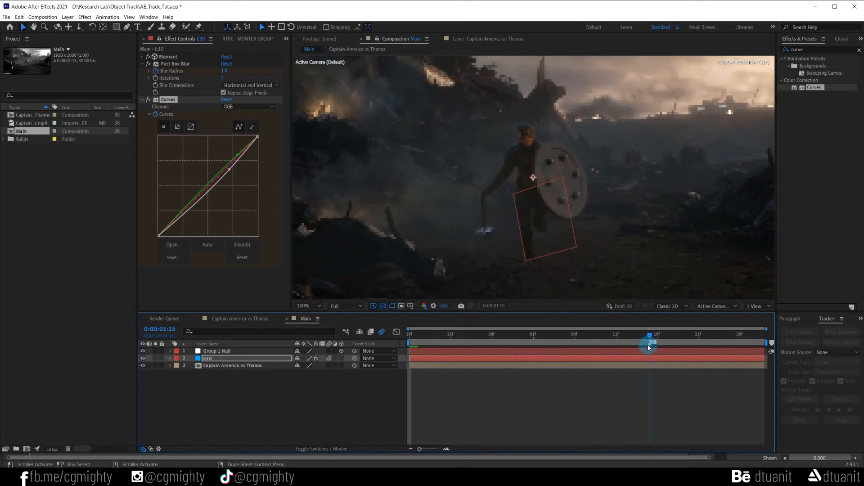
{"action": "left_click", "coordinate": [158, 115]}
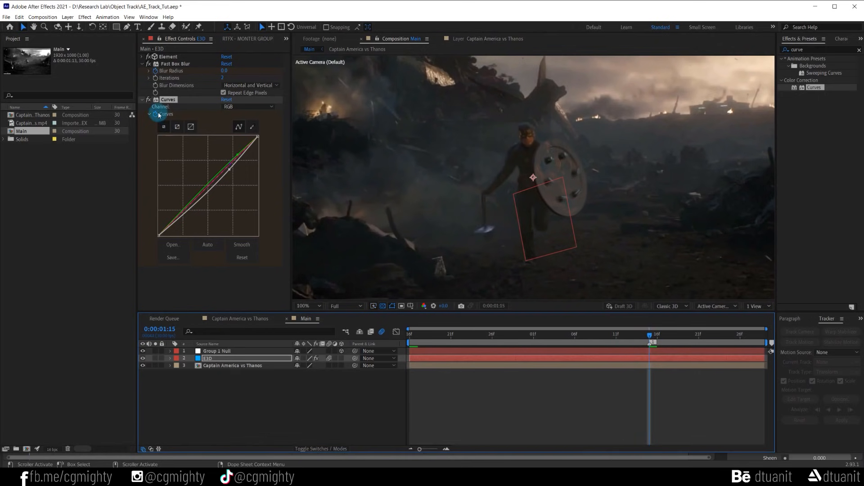
{"action": "left_click", "coordinate": [226, 99]}
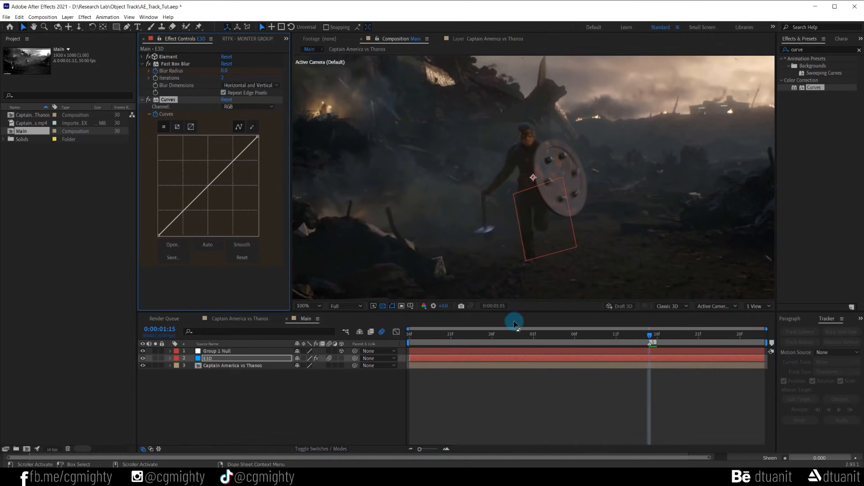
{"action": "key", "text": "u"}
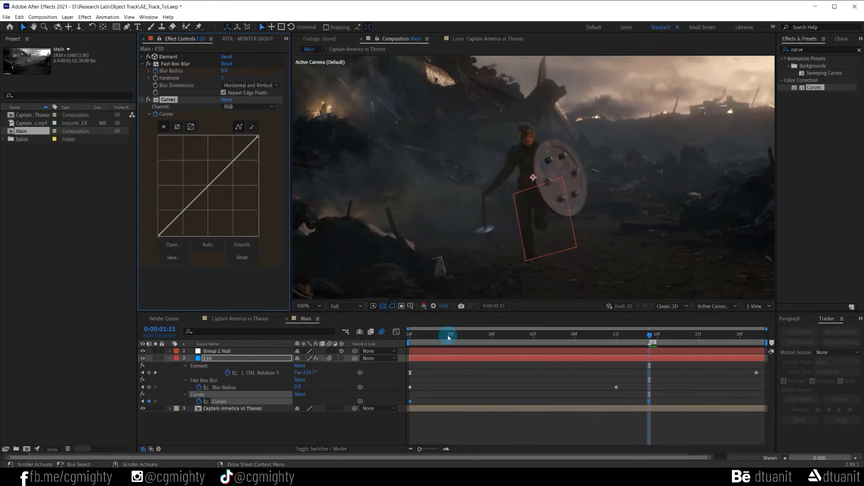
- Play the animation from 0:00:00:16 to check the shield's blur and colour transition
{"action": "left_click_drag", "start_coordinate": [442, 336], "coordinate": [392, 334]}
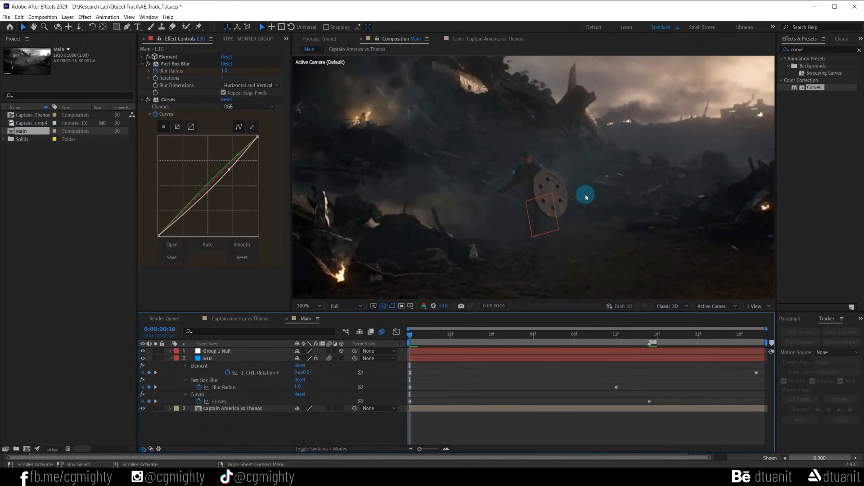
{"action": "key", "text": "space"}
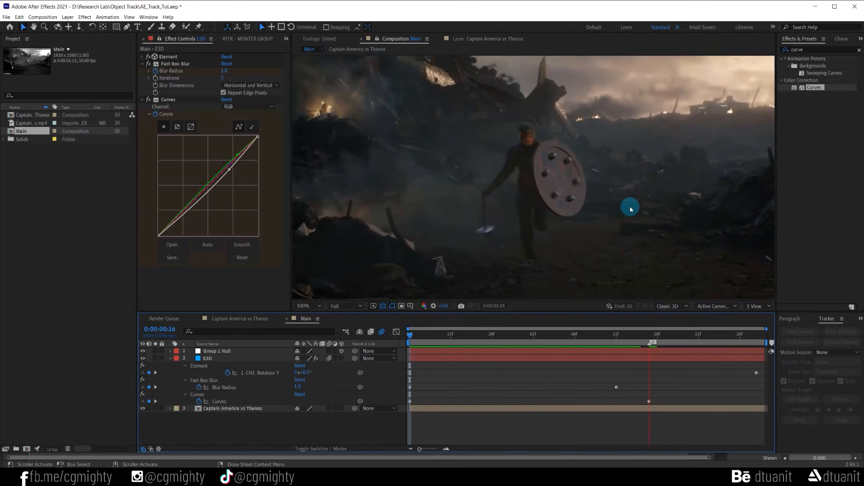
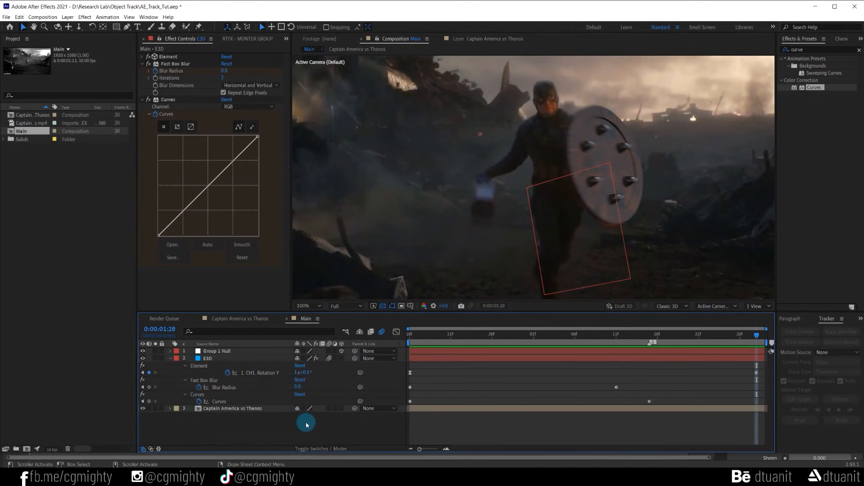
{"action": "left_click", "coordinate": [411, 336]}
{"action": "key", "text": "space"}
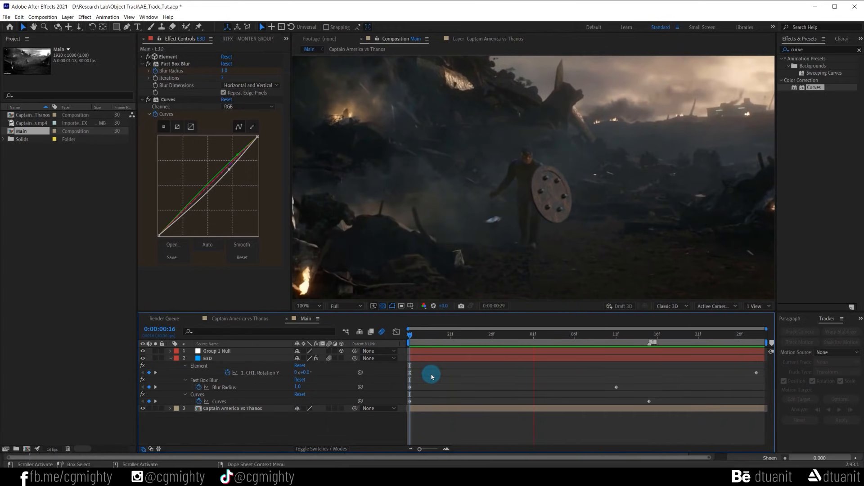
{"action": "key", "text": "space"}
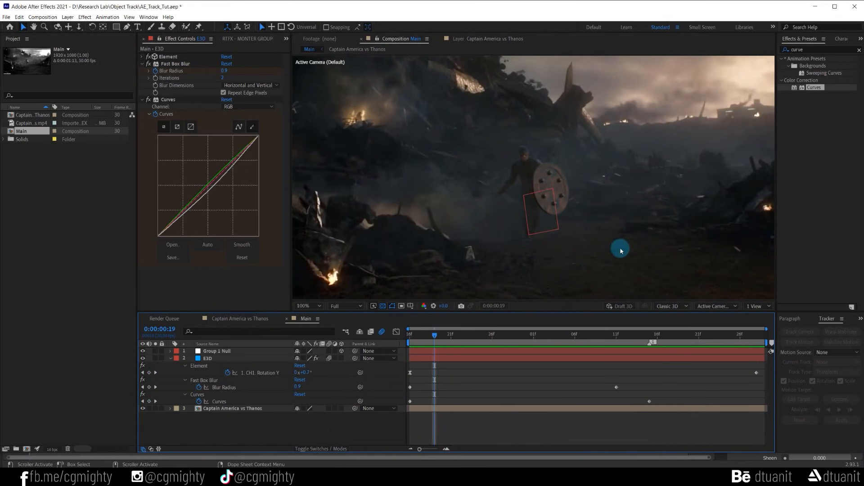
- Hide the Group 1 Null layer and preview the composition in the maximized viewer at 100%
{"action": "key", "text": "comma"}
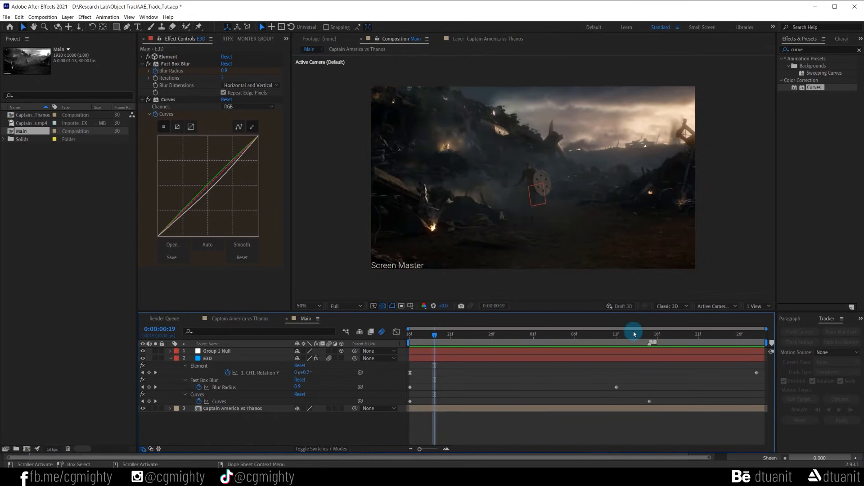
{"action": "left_click_drag", "start_coordinate": [635, 333], "coordinate": [758, 338]}
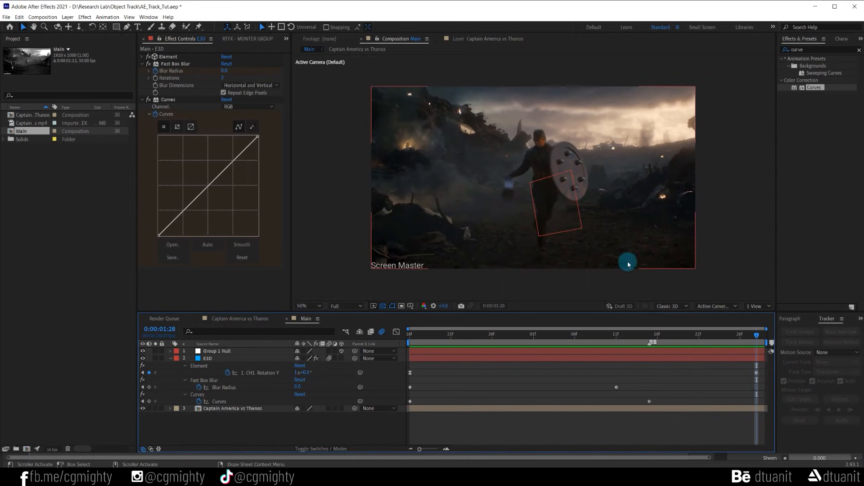
{"action": "left_click", "coordinate": [741, 238]}
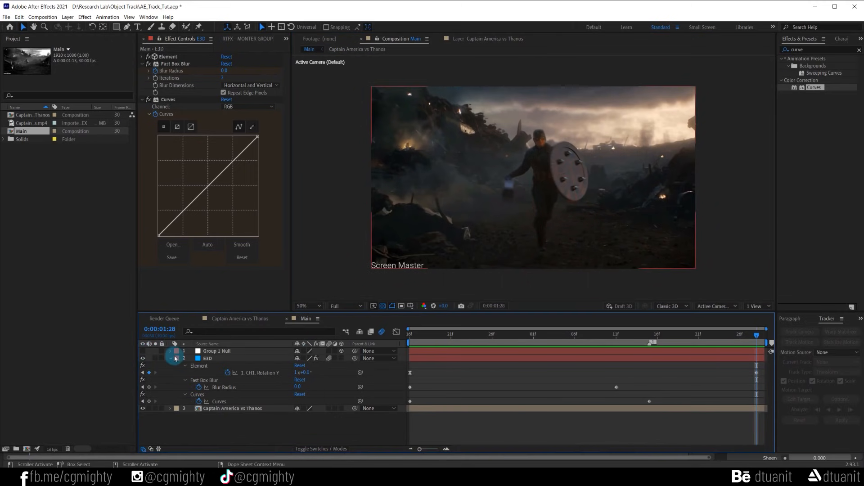
{"action": "key", "text": "grave"}
{"action": "key", "text": "slash"}
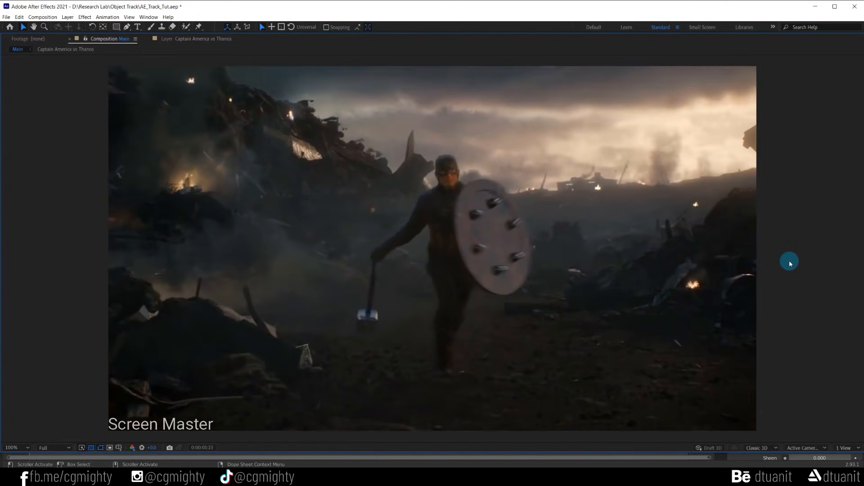
{"action": "key", "text": "grave"}
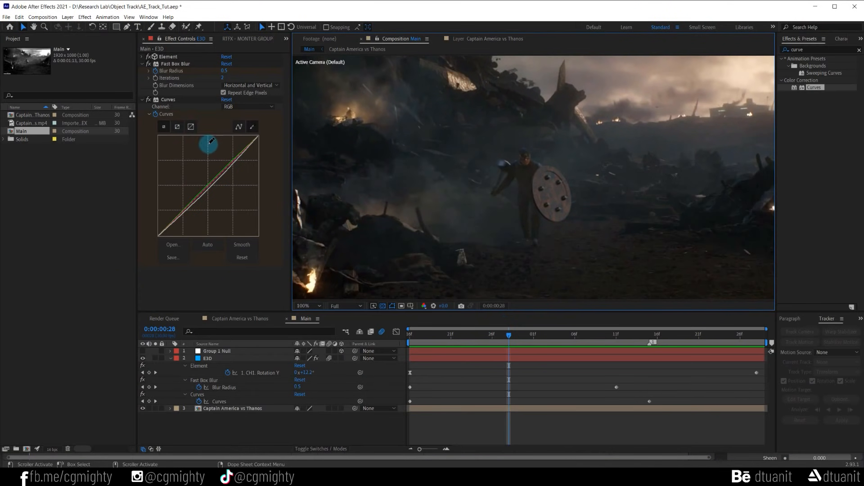
- Enable Ambient Occlusion in the Element render settings of the E3D layer
{"action": "left_click", "coordinate": [223, 360]}
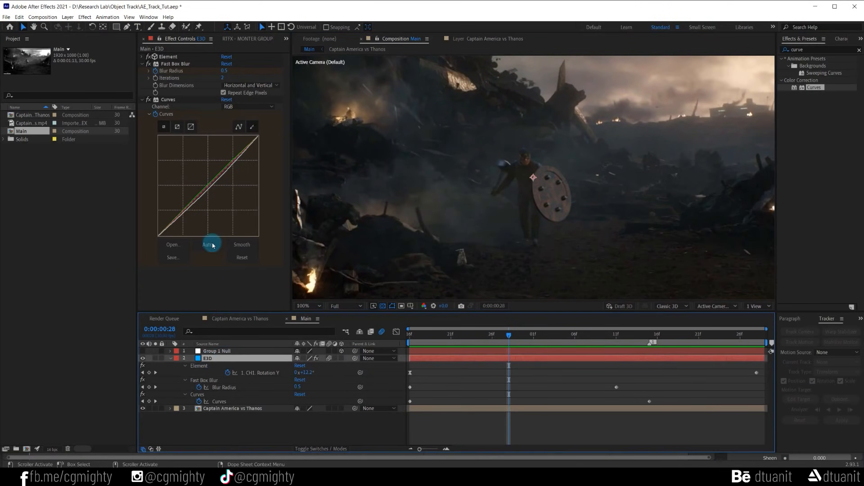
{"action": "left_click", "coordinate": [143, 64]}
{"action": "left_click", "coordinate": [142, 71]}
{"action": "left_click", "coordinate": [142, 56]}
{"action": "scroll", "coordinate": [164, 187], "scroll_direction": "down", "scroll_amount": 3}
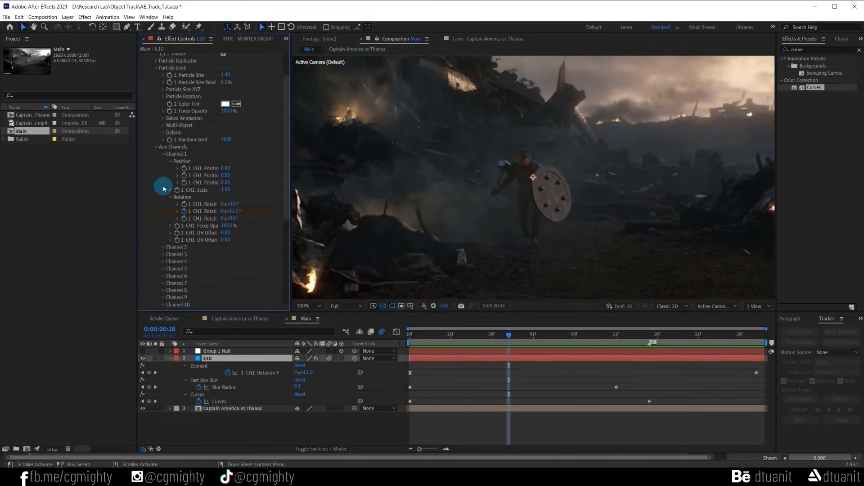
{"action": "left_click", "coordinate": [164, 188]}
{"action": "left_click", "coordinate": [151, 139]}
{"action": "left_click", "coordinate": [151, 93]}
{"action": "left_click", "coordinate": [149, 100]}
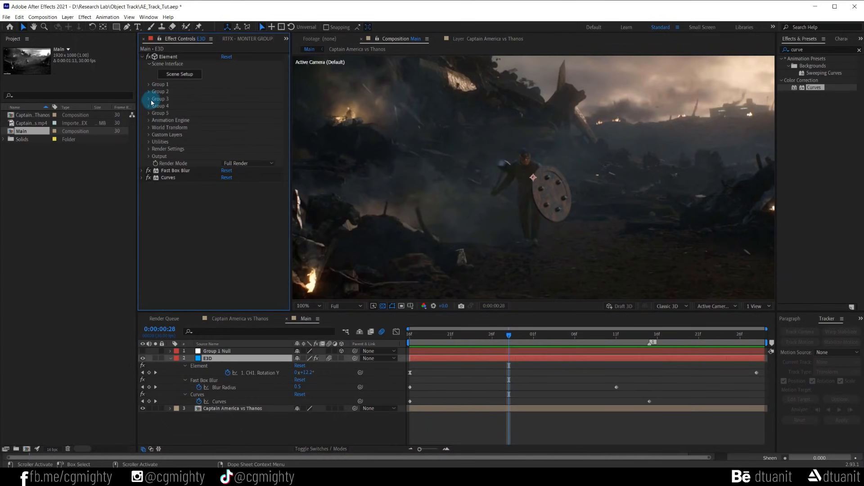
{"action": "left_click", "coordinate": [149, 149]}
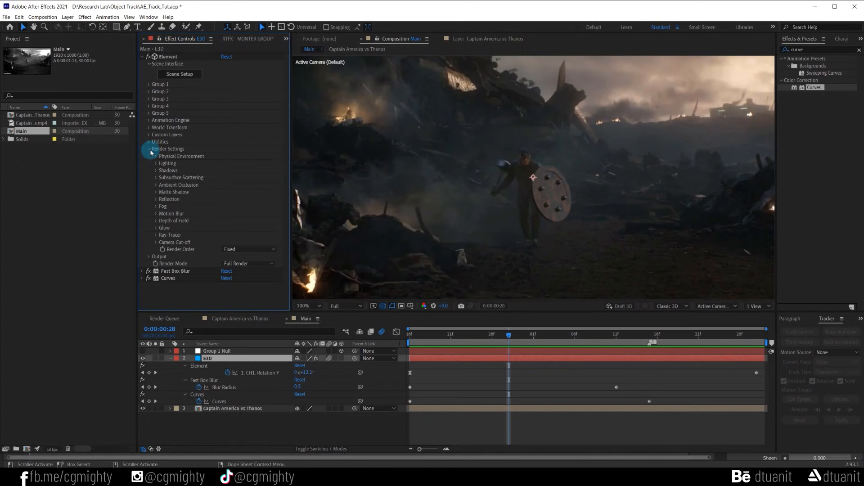
{"action": "left_click", "coordinate": [157, 185]}
{"action": "left_click", "coordinate": [223, 192]}
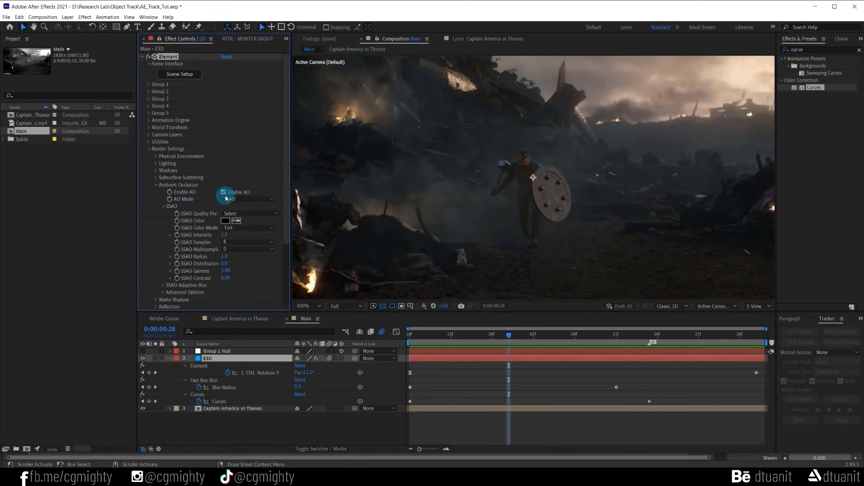
- Adjust the SSAO Intensity of the shield's ambient occlusion
{"action": "left_click", "coordinate": [223, 235]}
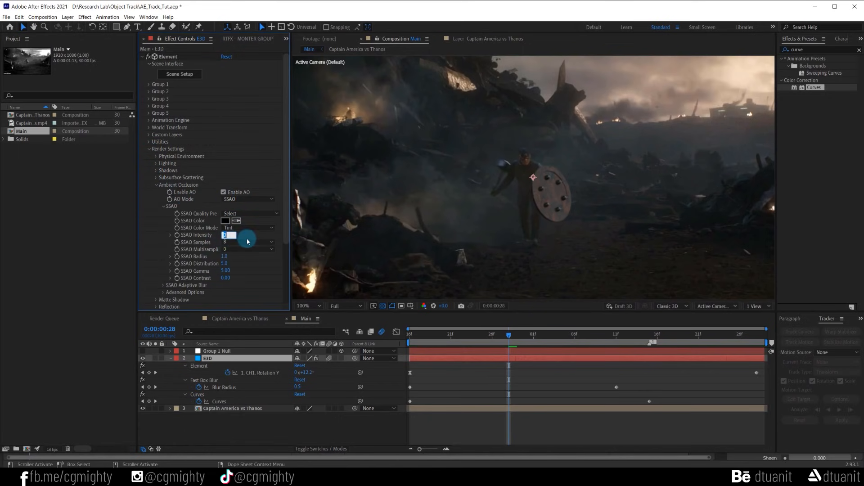
{"action": "scroll", "coordinate": [525, 214], "scroll_direction": "up", "scroll_amount": 4}
{"action": "left_click_drag", "start_coordinate": [529, 219], "coordinate": [436, 135]}
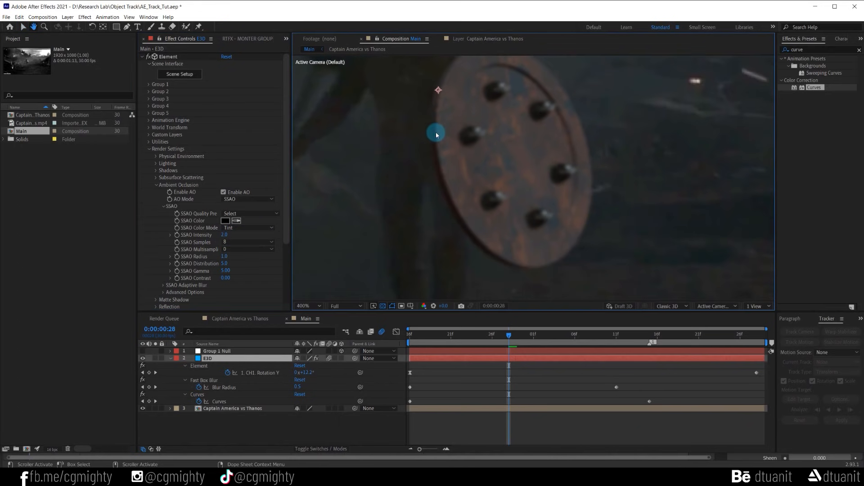
{"action": "left_click", "coordinate": [231, 235]}
{"action": "key", "text": "Return"}
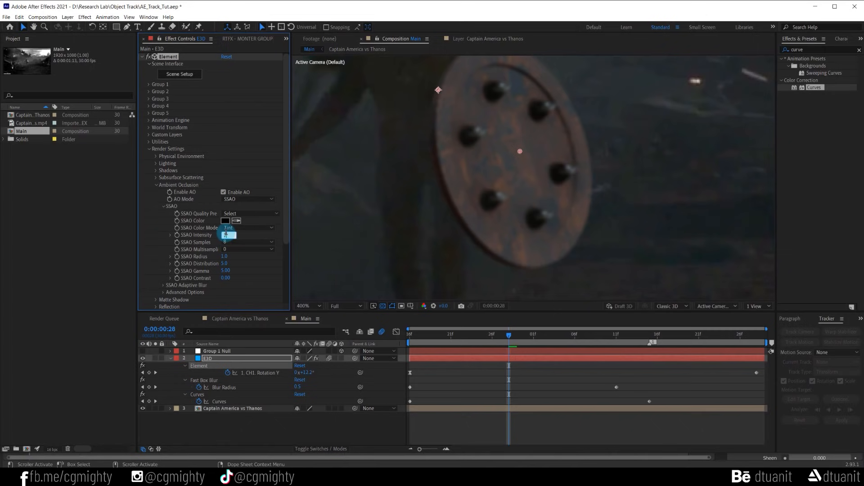
{"action": "left_click", "coordinate": [156, 185]}
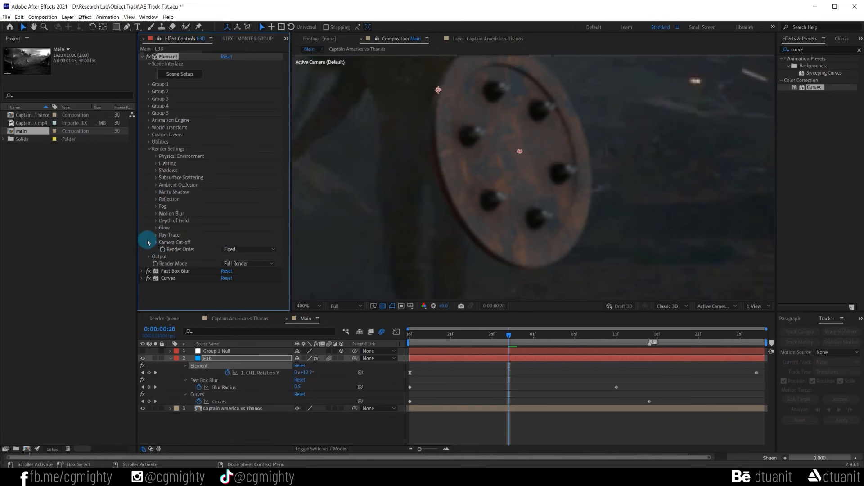
- Set Add Lighting to Dramatic in the Element effect's Lighting render settings
{"action": "left_click", "coordinate": [149, 148]}
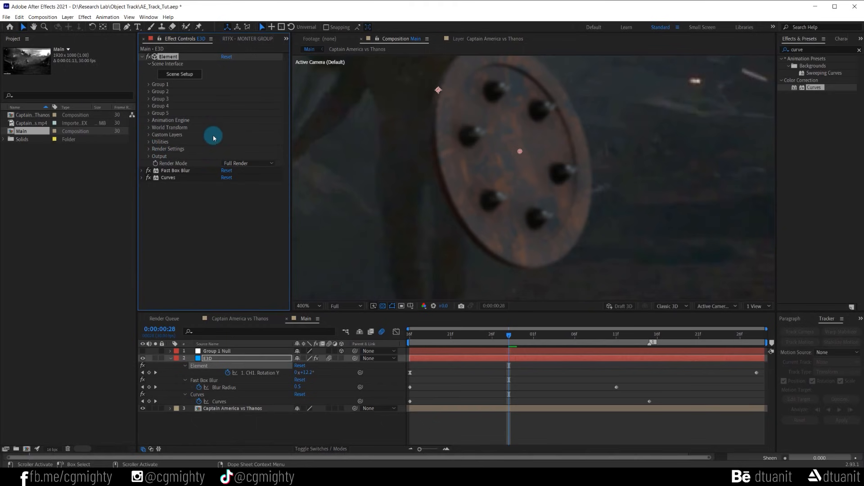
{"action": "left_click", "coordinate": [149, 149]}
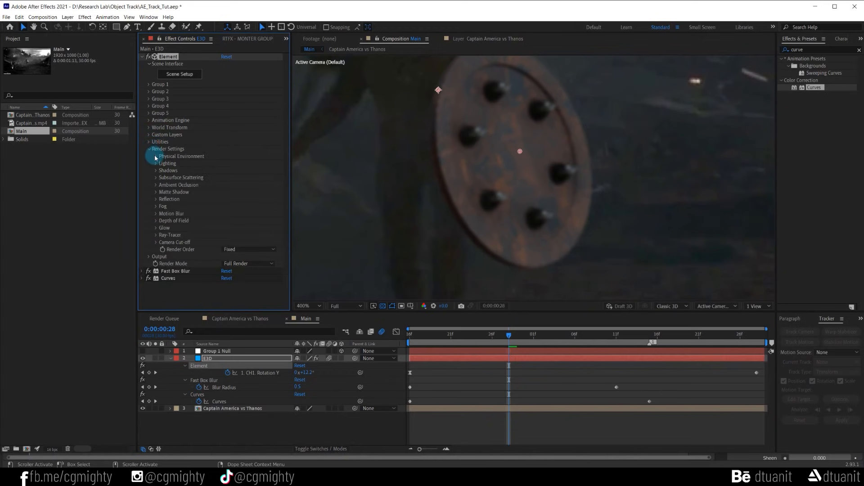
{"action": "left_click", "coordinate": [157, 164]}
{"action": "left_click", "coordinate": [241, 184]}
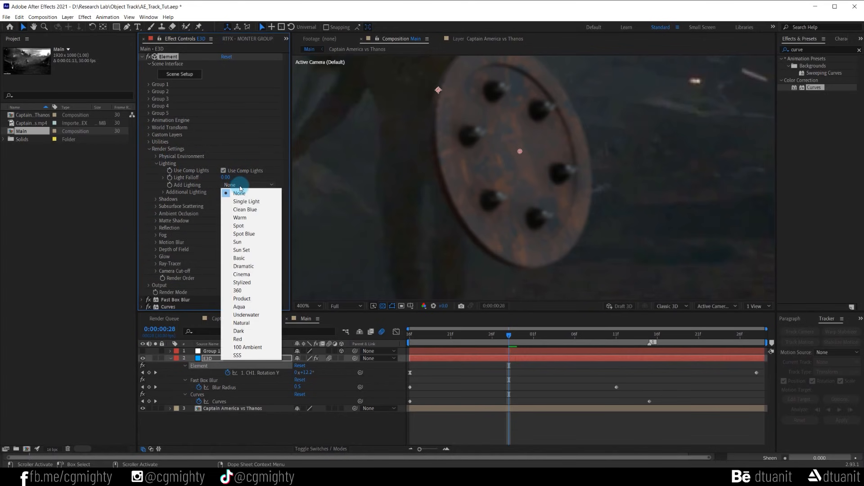
{"action": "left_click", "coordinate": [249, 267]}
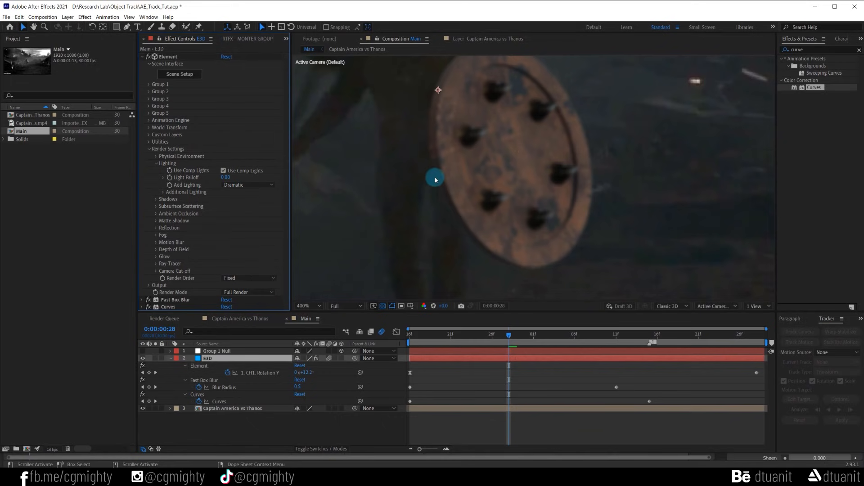
- Try the Stylized, Natural, 100 Ambient, 360, Sun and Cinema presets for Add Lighting in the Element effect
{"action": "scroll", "coordinate": [436, 179], "scroll_direction": "down", "scroll_amount": 4}
{"action": "left_click", "coordinate": [249, 185]}
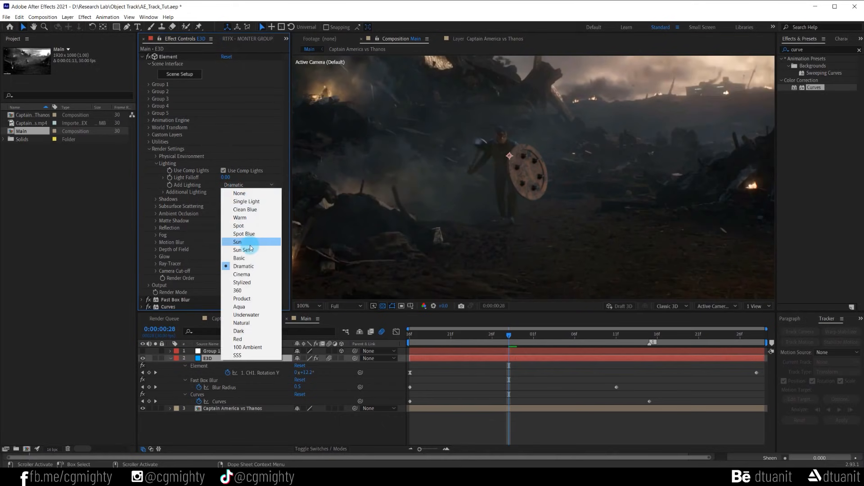
{"action": "left_click", "coordinate": [242, 282]}
{"action": "left_click", "coordinate": [249, 185]}
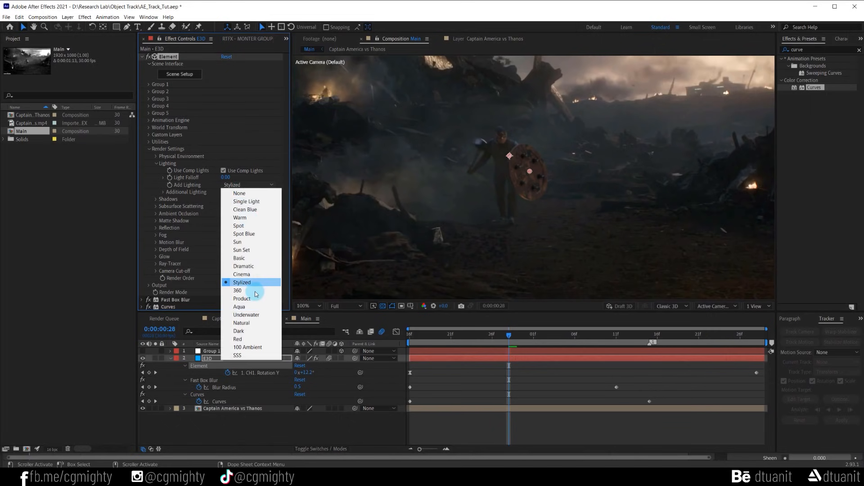
{"action": "left_click", "coordinate": [252, 322]}
{"action": "left_click", "coordinate": [264, 185]}
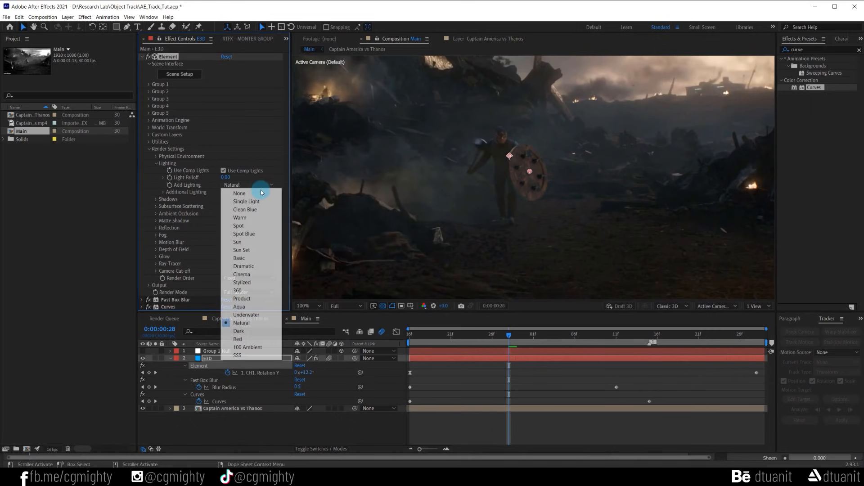
{"action": "left_click", "coordinate": [262, 347]}
{"action": "left_click", "coordinate": [247, 185]}
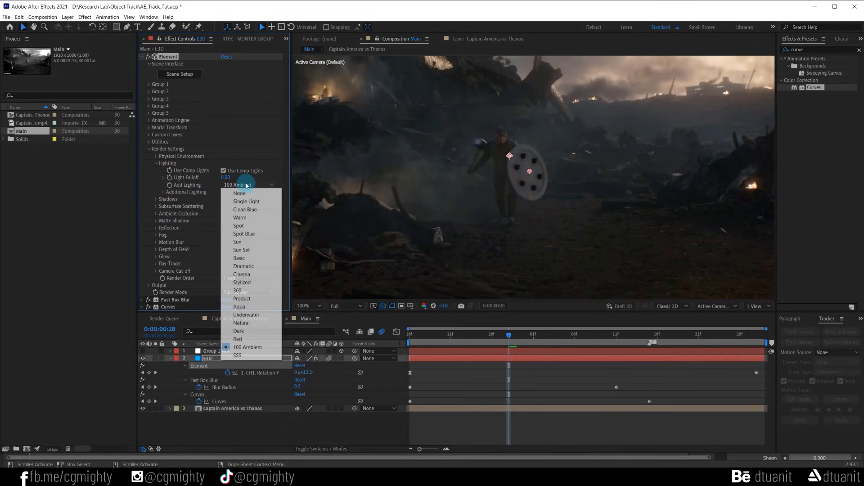
{"action": "left_click", "coordinate": [251, 291]}
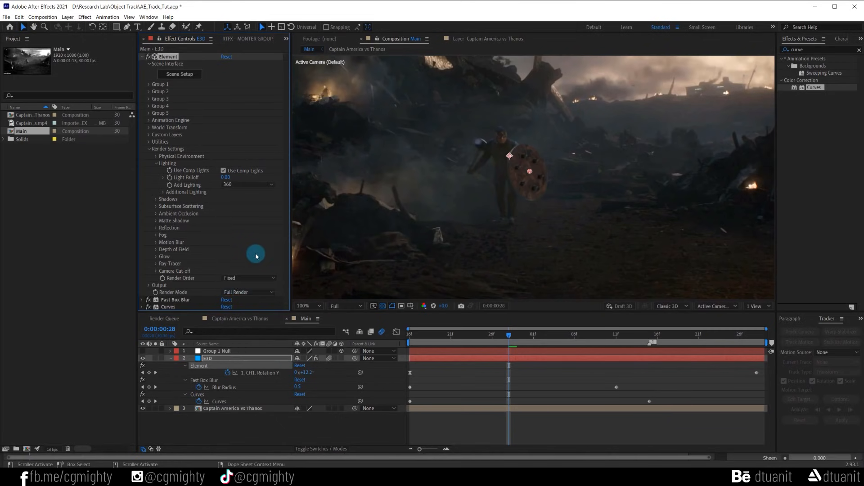
{"action": "left_click", "coordinate": [243, 184]}
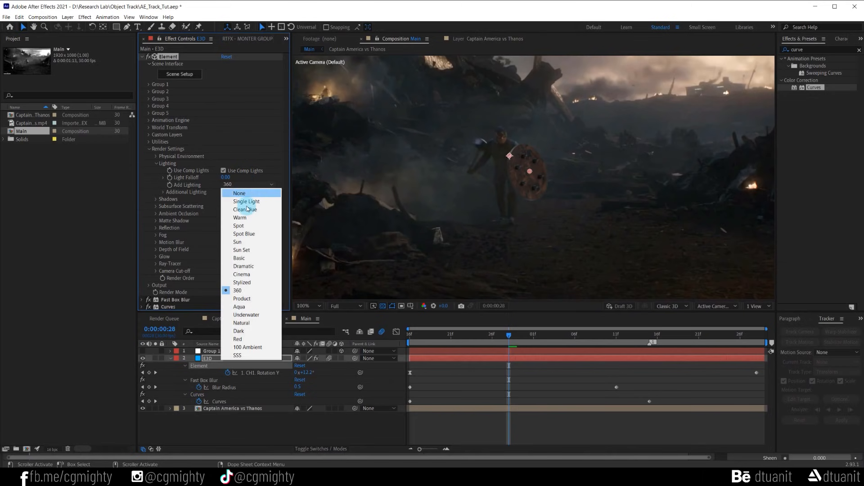
{"action": "left_click", "coordinate": [247, 243]}
{"action": "left_click", "coordinate": [248, 184]}
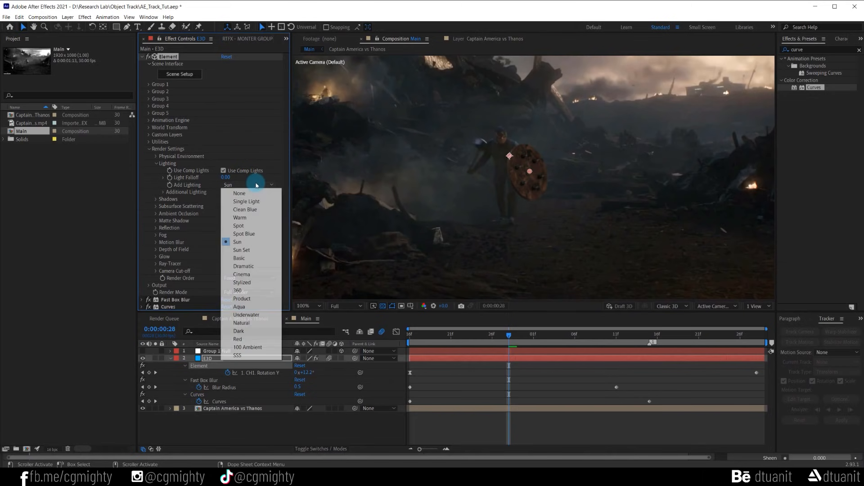
{"action": "left_click", "coordinate": [249, 274]}
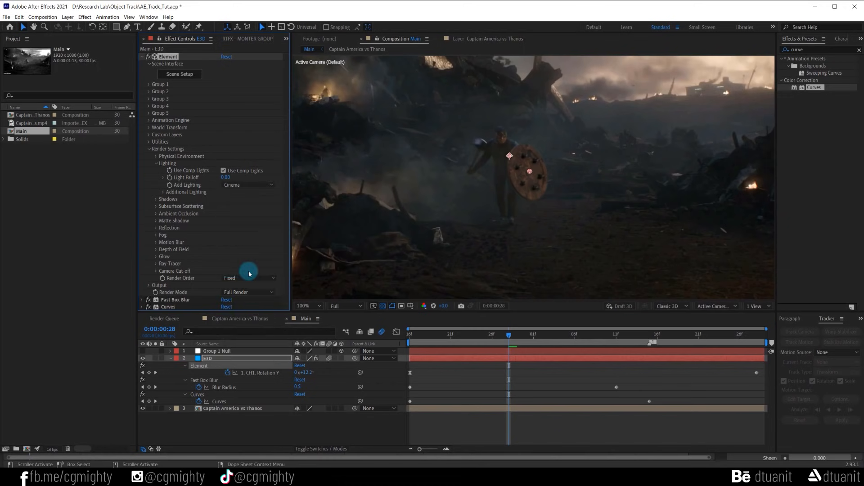
- Compare the Warm and None presets and set the Element effect's Add Lighting to Warm
{"action": "left_click", "coordinate": [247, 185]}
{"action": "left_click", "coordinate": [249, 218]}
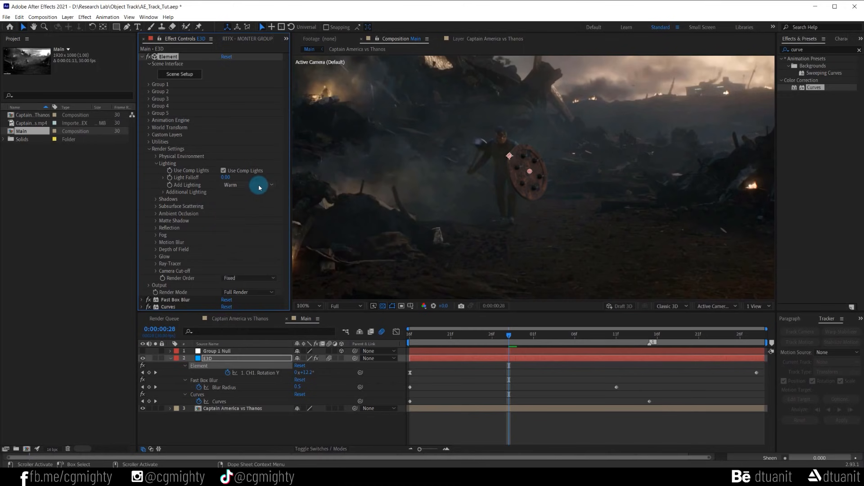
{"action": "left_click", "coordinate": [261, 187]}
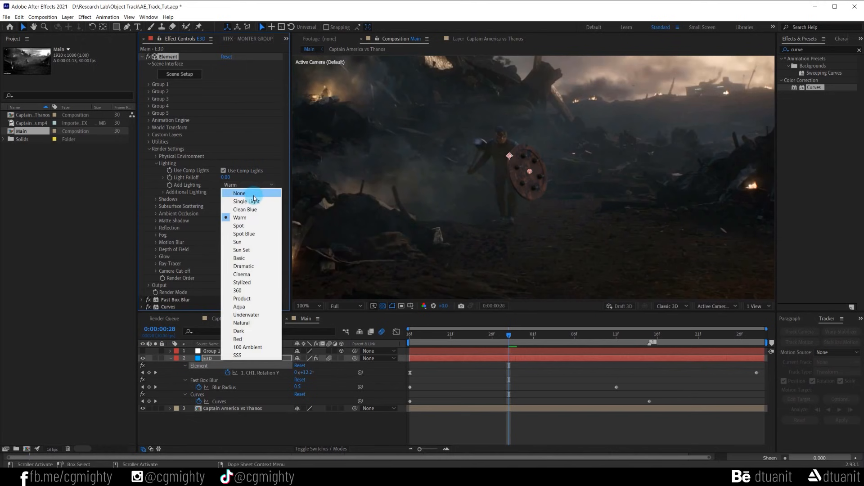
{"action": "left_click", "coordinate": [254, 198]}
{"action": "left_click", "coordinate": [265, 185]}
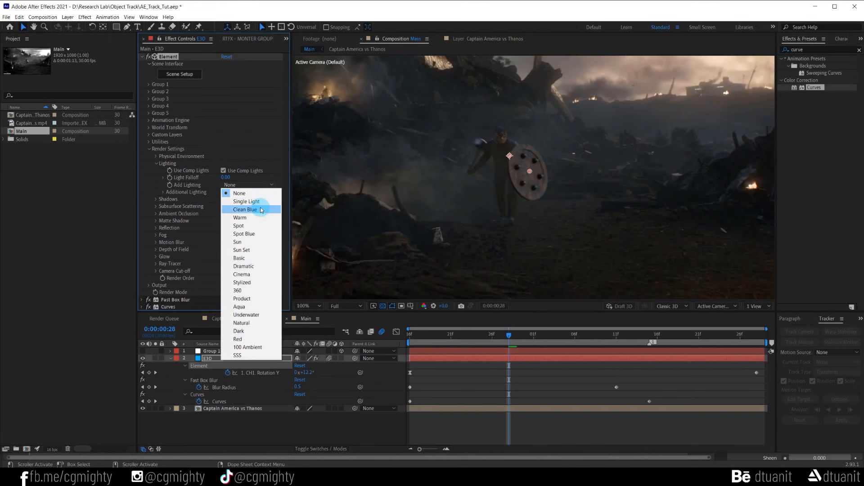
{"action": "left_click", "coordinate": [257, 217]}
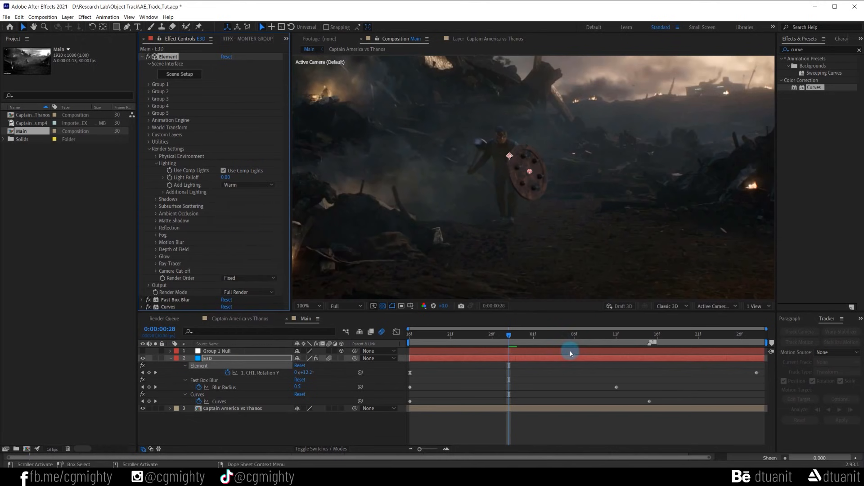
- Play back the composition in the maximized viewer to check the shield's Warm lighting
{"action": "left_click", "coordinate": [558, 336]}
{"action": "left_click", "coordinate": [593, 229]}
{"action": "left_click_drag", "start_coordinate": [620, 331], "coordinate": [674, 335]}
{"action": "scroll", "coordinate": [634, 218], "scroll_direction": "down", "scroll_amount": 2}
{"action": "key", "text": "space"}
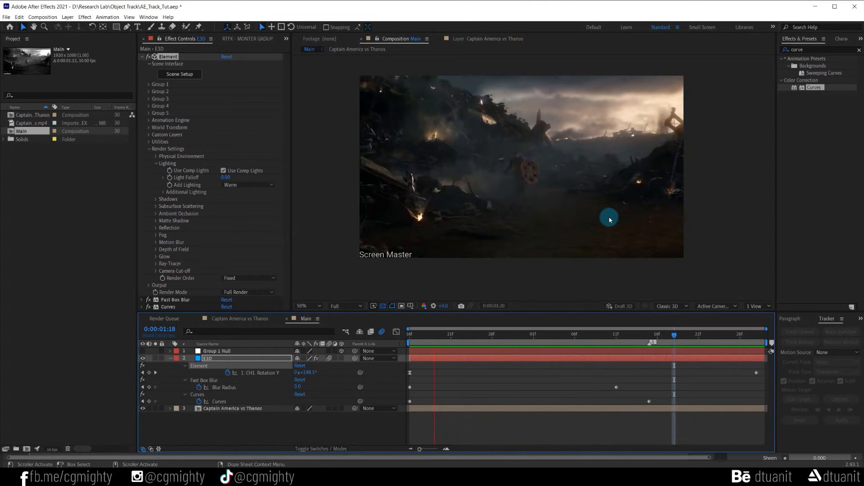
{"action": "key", "text": "grave"}
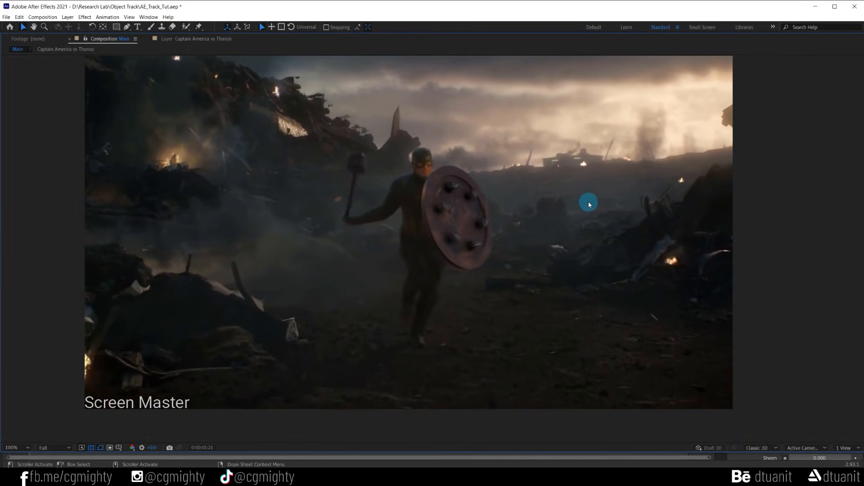
{"action": "key", "text": "grave"}
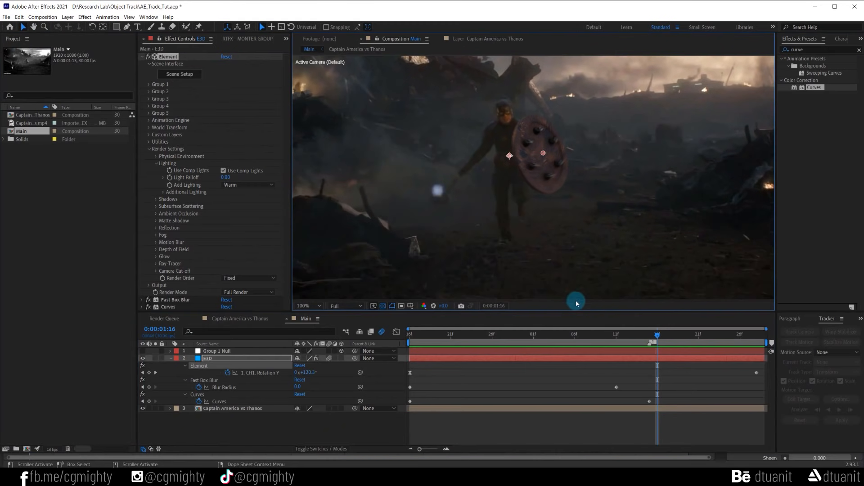
- Keyframe the E3D layer's Fast Box Blur radius at 2 at 0:00:01:15
{"action": "left_click_drag", "start_coordinate": [650, 341], "coordinate": [646, 338]}
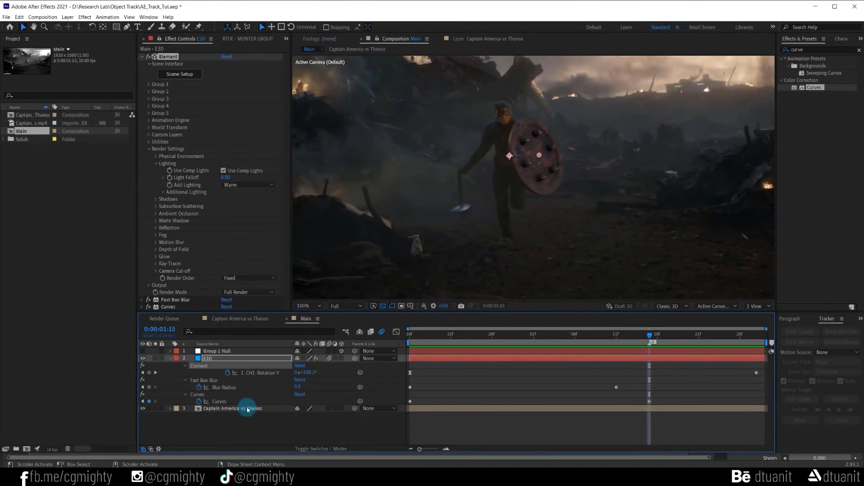
{"action": "left_click", "coordinate": [239, 389]}
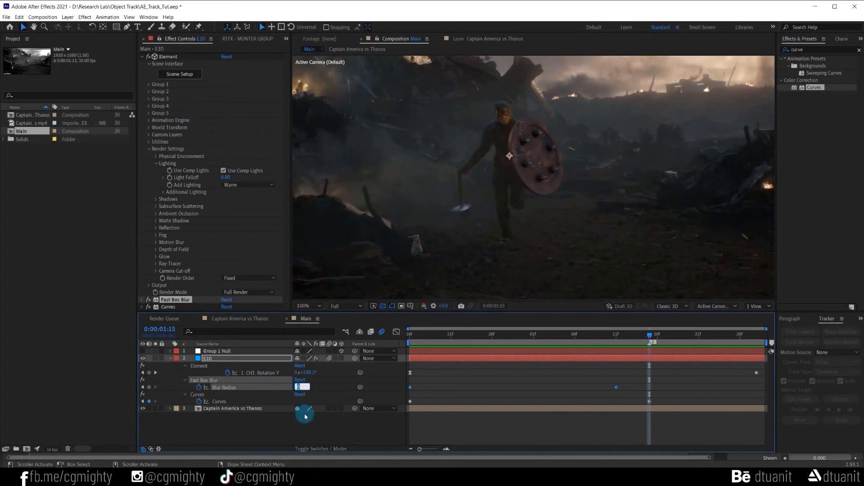
{"action": "left_click", "coordinate": [306, 433]}
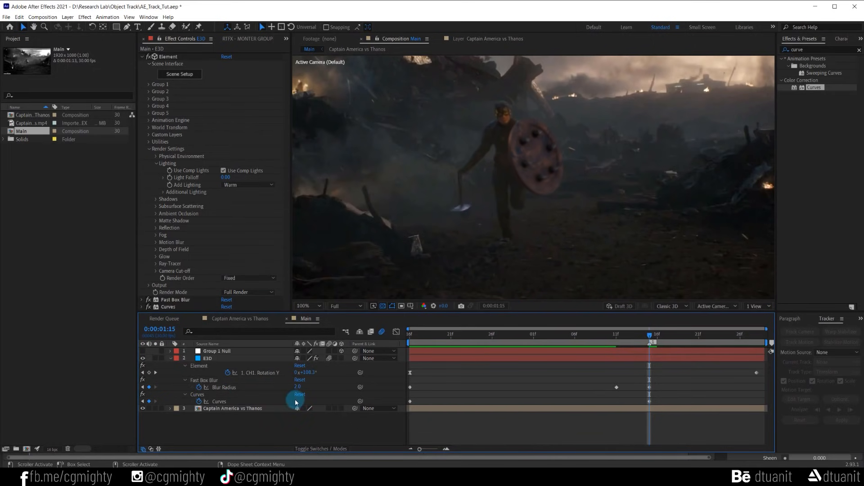
- Set the Blur Radius keyframe at 0:00:00:16 to 3 and preview the composition
{"action": "left_click_drag", "start_coordinate": [650, 338], "coordinate": [761, 338]}
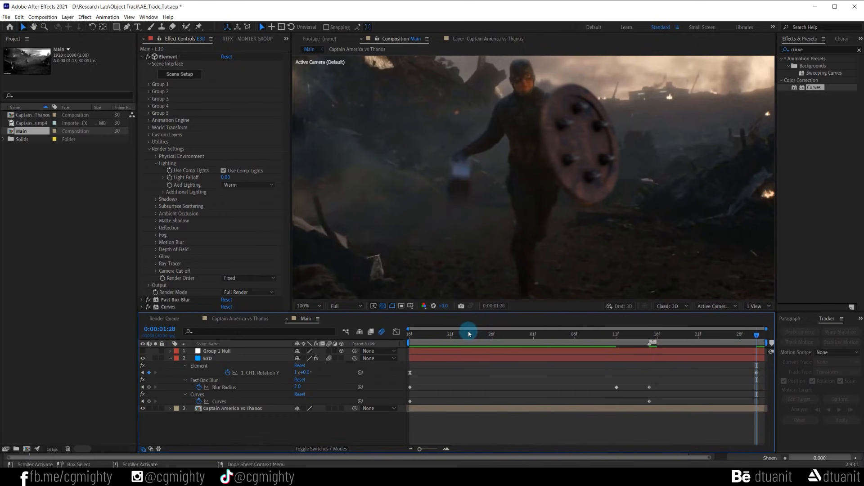
{"action": "left_click_drag", "start_coordinate": [468, 333], "coordinate": [405, 335]}
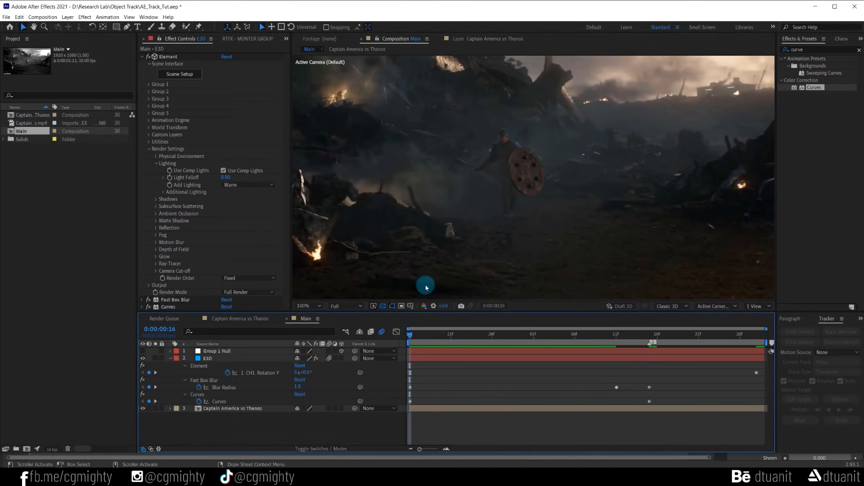
{"action": "left_click", "coordinate": [300, 424]}
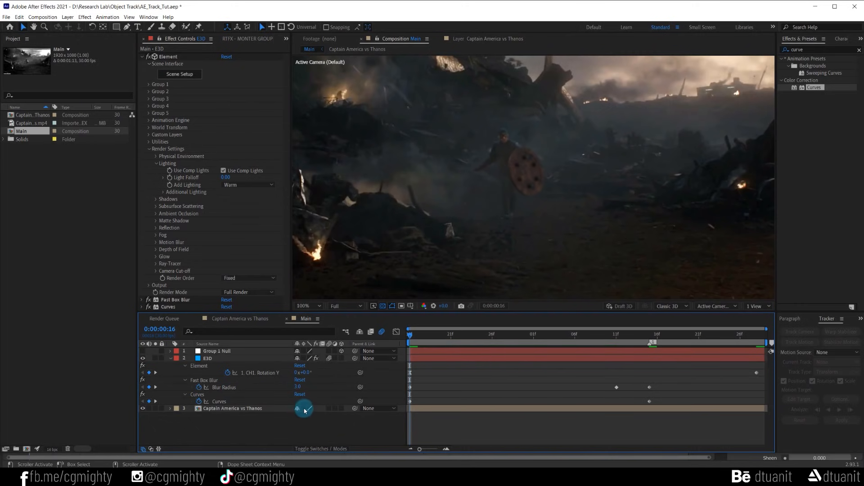
{"action": "left_click", "coordinate": [411, 347]}
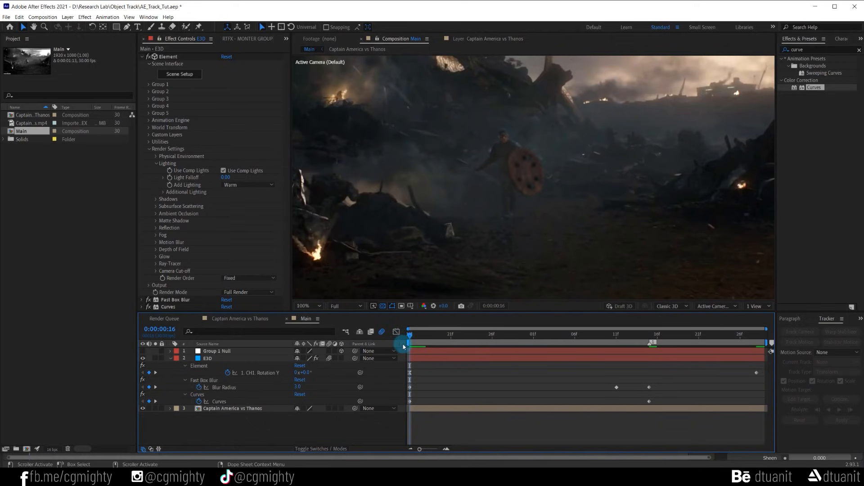
{"action": "key", "text": "space"}
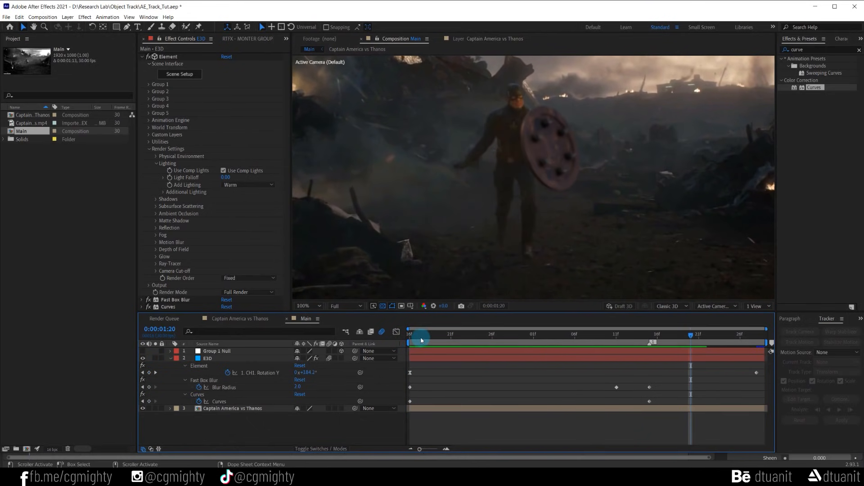
{"action": "left_click", "coordinate": [403, 365]}
- Reshape the RGB curve of the E3D layer's Curves effect at 0:00:00:16, lowering the upper midtones and adding a shadow point
{"action": "left_click", "coordinate": [228, 403]}
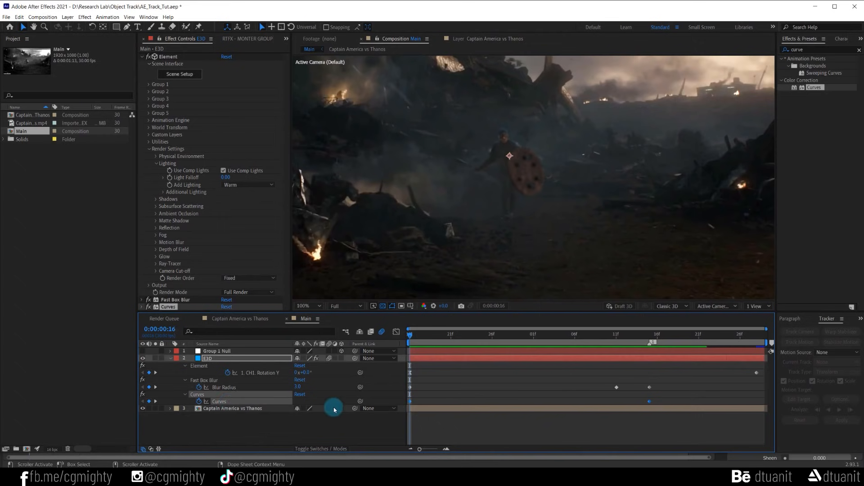
{"action": "left_click", "coordinate": [260, 416]}
{"action": "left_click", "coordinate": [142, 57]}
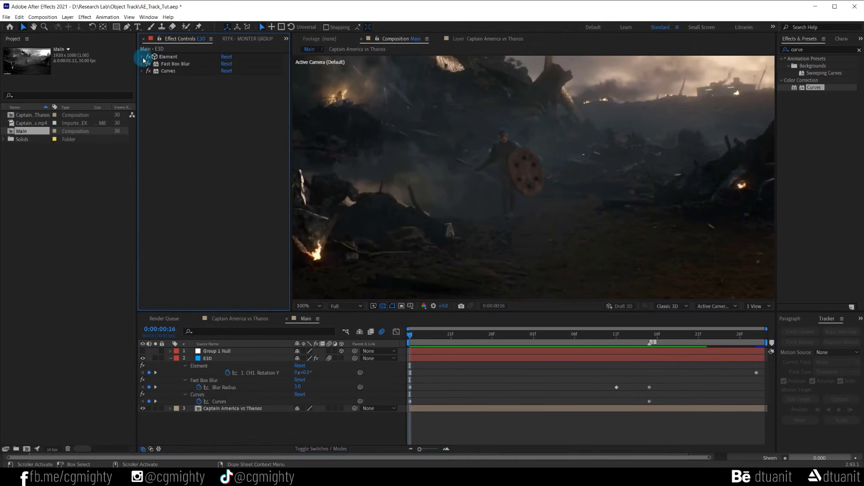
{"action": "left_click", "coordinate": [143, 72]}
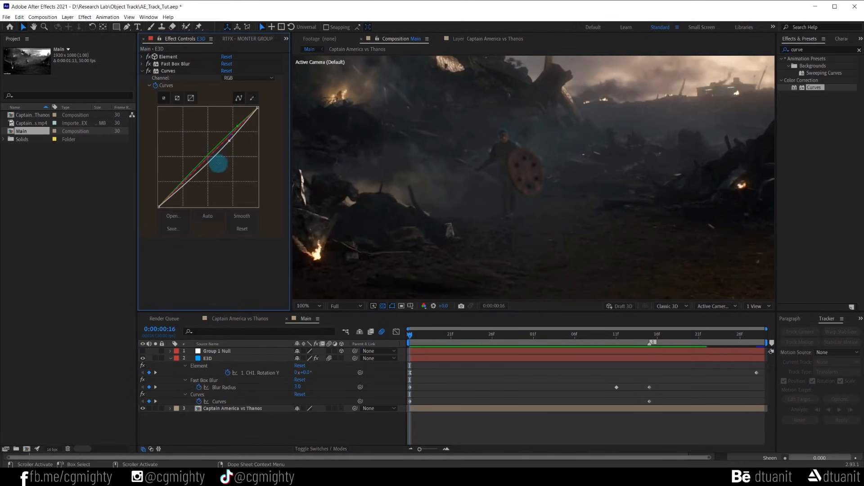
{"action": "left_click_drag", "start_coordinate": [189, 182], "coordinate": [191, 186]}
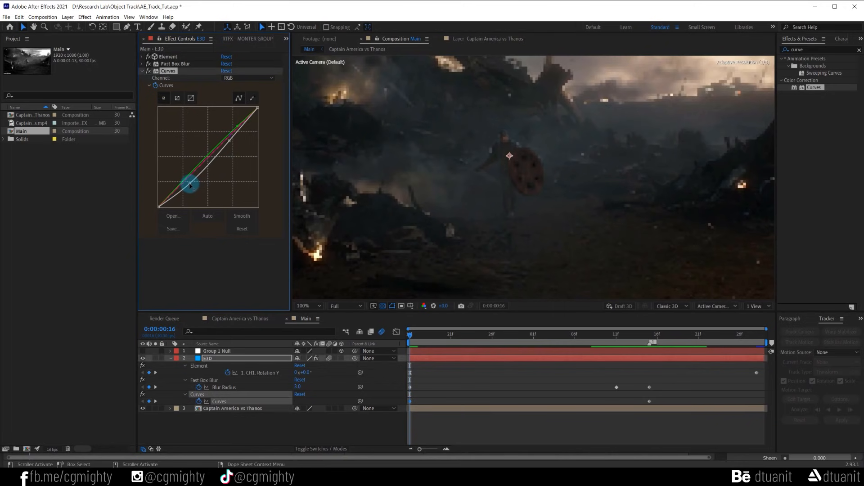
{"action": "left_click_drag", "start_coordinate": [229, 141], "coordinate": [232, 143]}
{"action": "left_click_drag", "start_coordinate": [190, 183], "coordinate": [186, 182]}
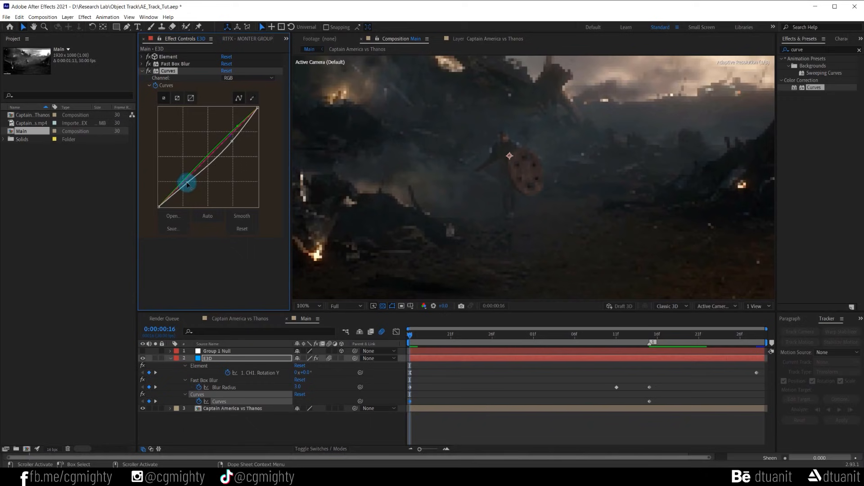
{"action": "left_click", "coordinate": [379, 219]}
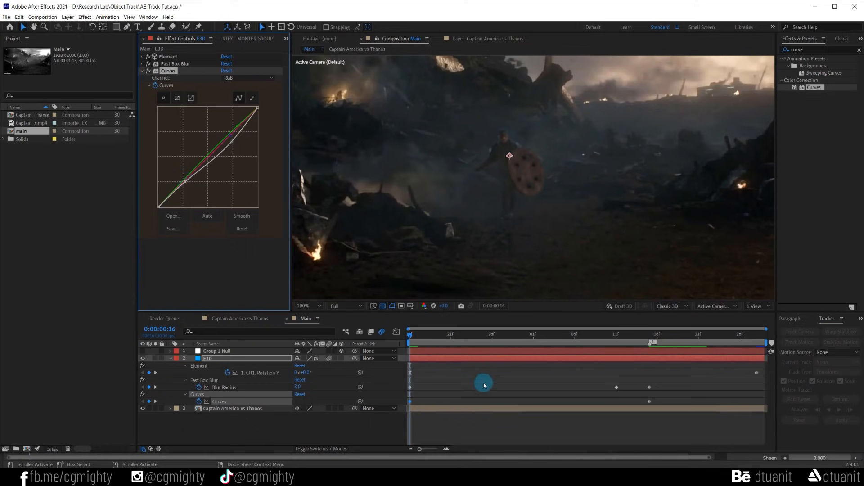
- Play back the composition in the maximized viewer to check the shield's adjusted blur and curves
{"action": "left_click", "coordinate": [450, 421]}
{"action": "key", "text": "space"}
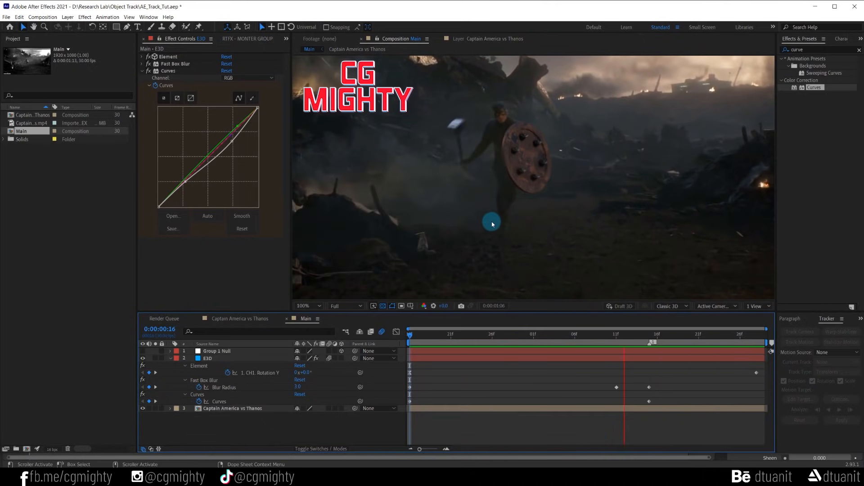
{"action": "key", "text": "grave"}
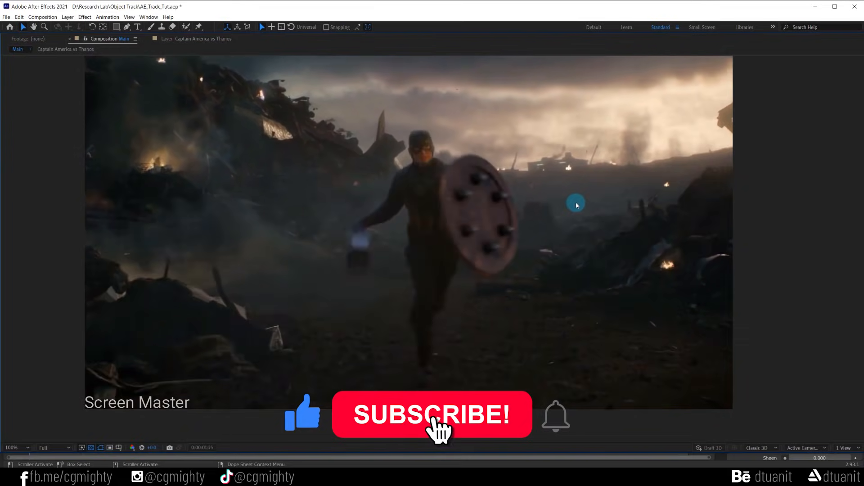
{"action": "key", "text": "grave"}
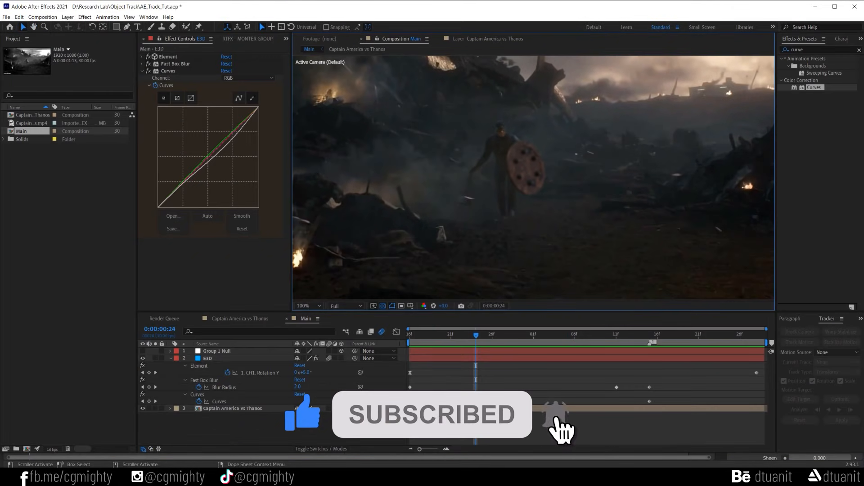